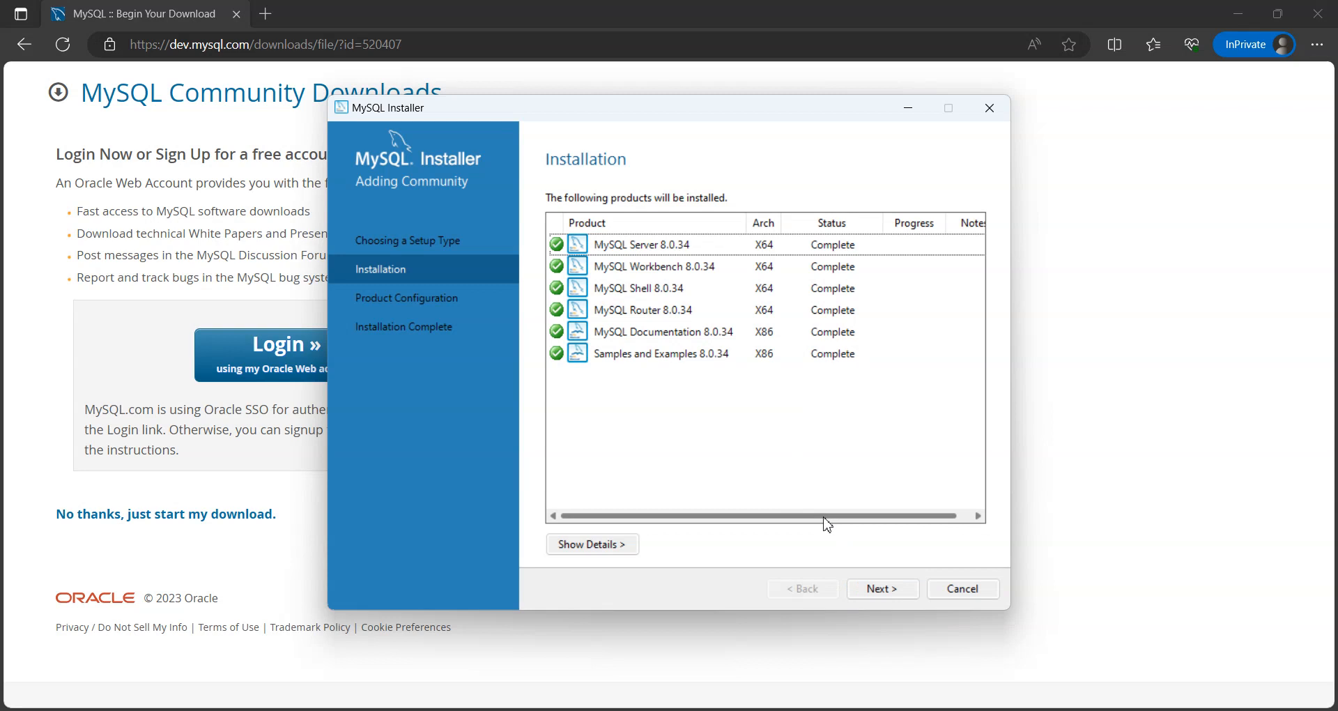
# Step: Proceed past the completed installation and product configuration overview to the Type and Networking settings of MySQL Server
pyautogui.click(897, 601)
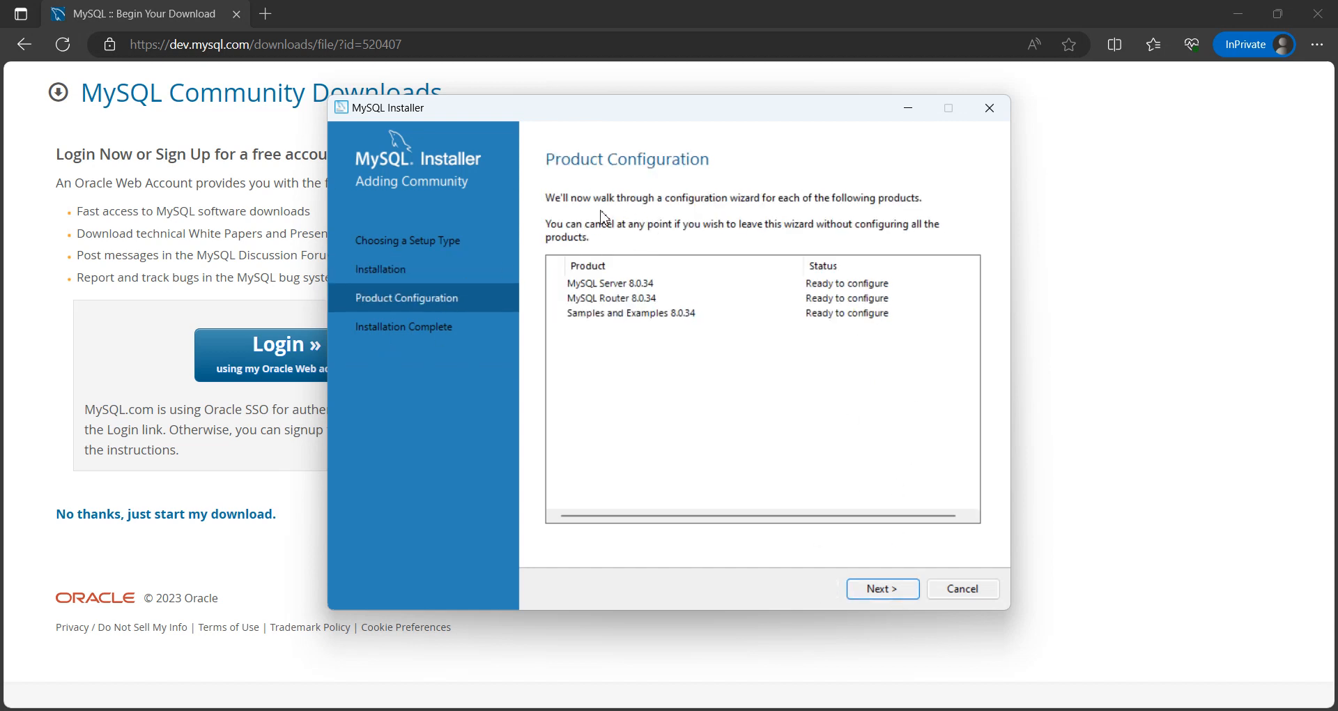
pyautogui.click(828, 299)
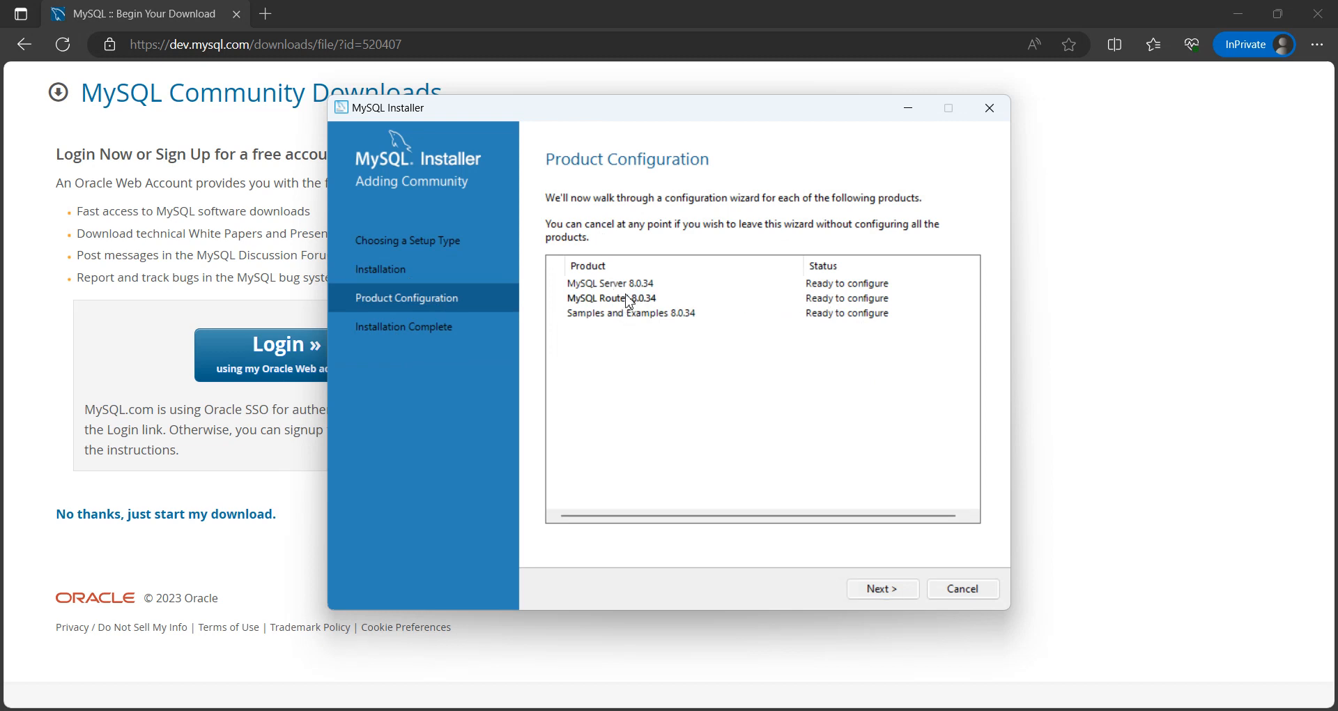
pyautogui.click(884, 587)
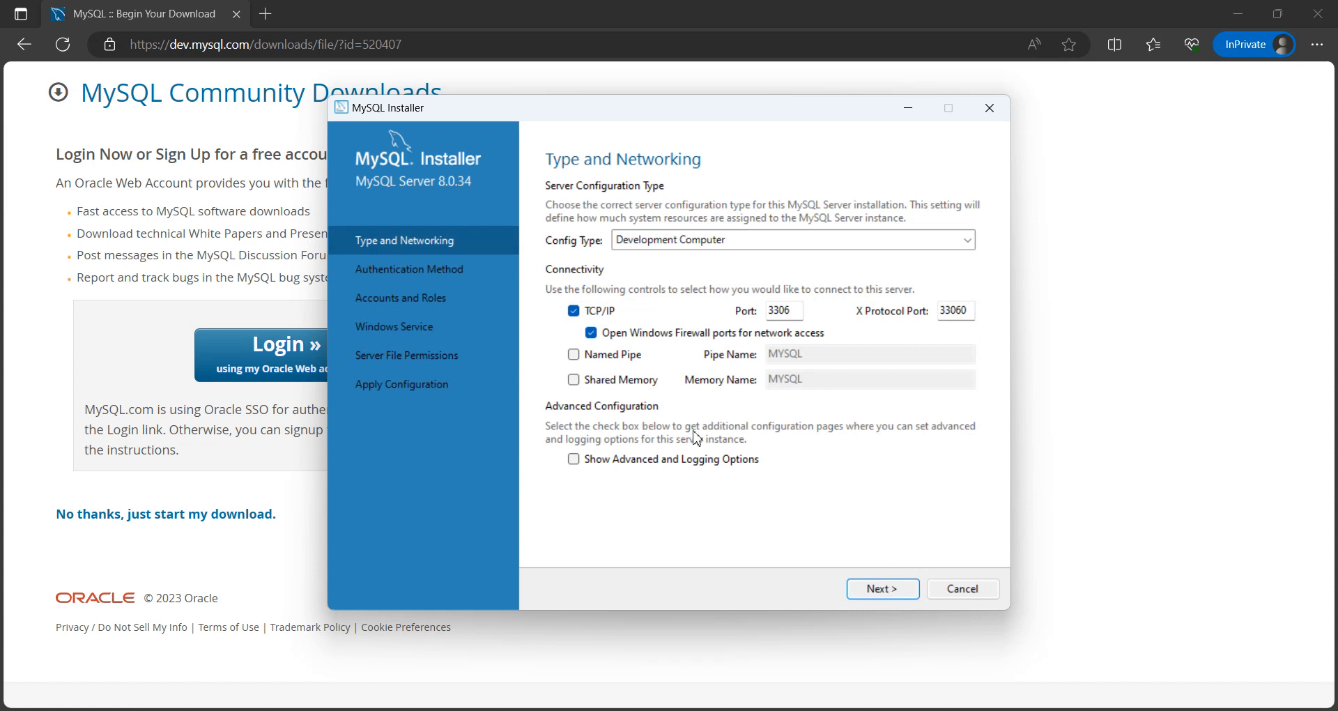
# Step: Try the Server Computer and Dedicated Computer configuration types for the MySQL Server
pyautogui.click(781, 244)
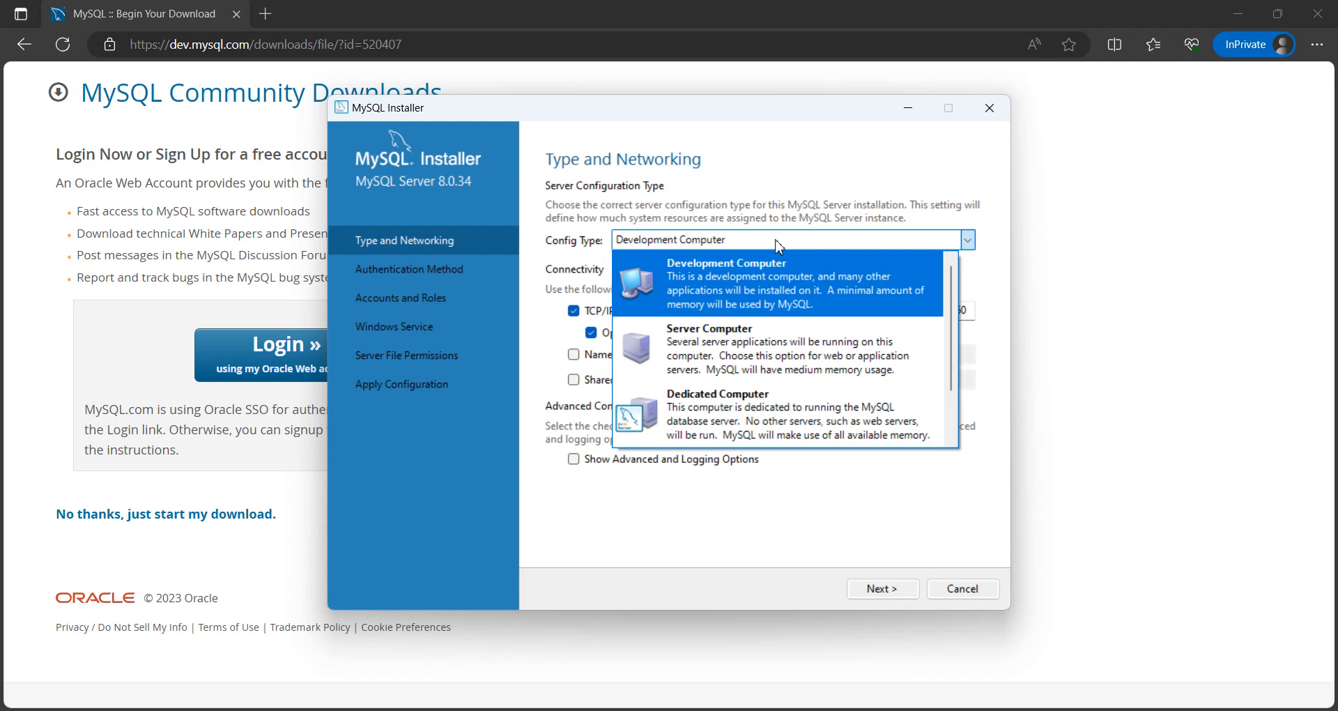
pyautogui.click(778, 245)
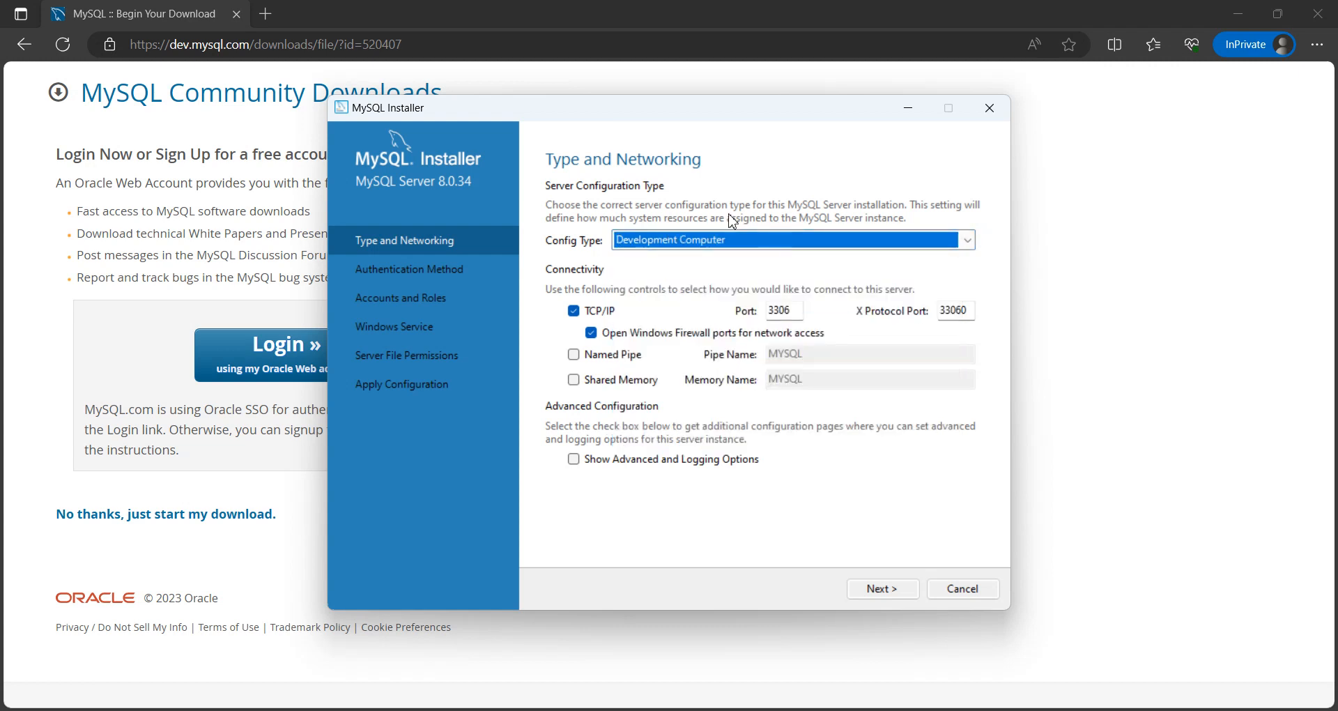
pyautogui.click(671, 244)
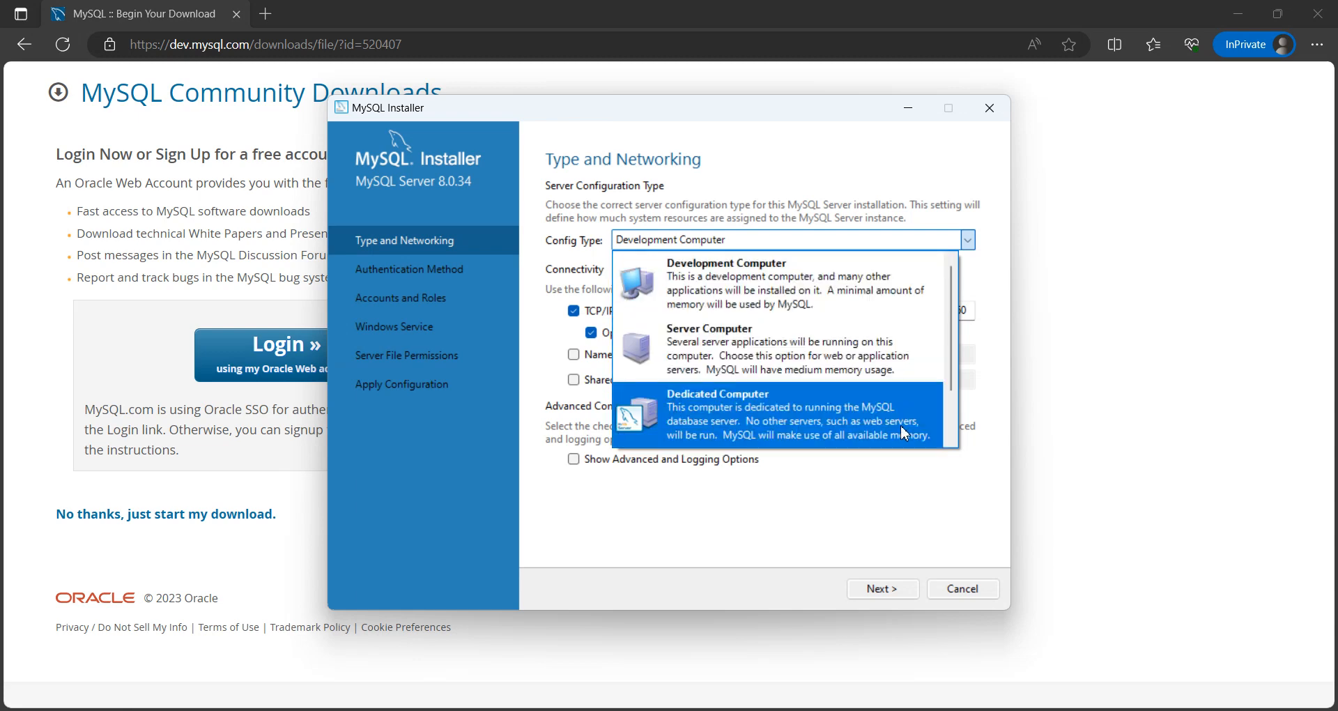
pyautogui.click(760, 347)
pyautogui.click(729, 241)
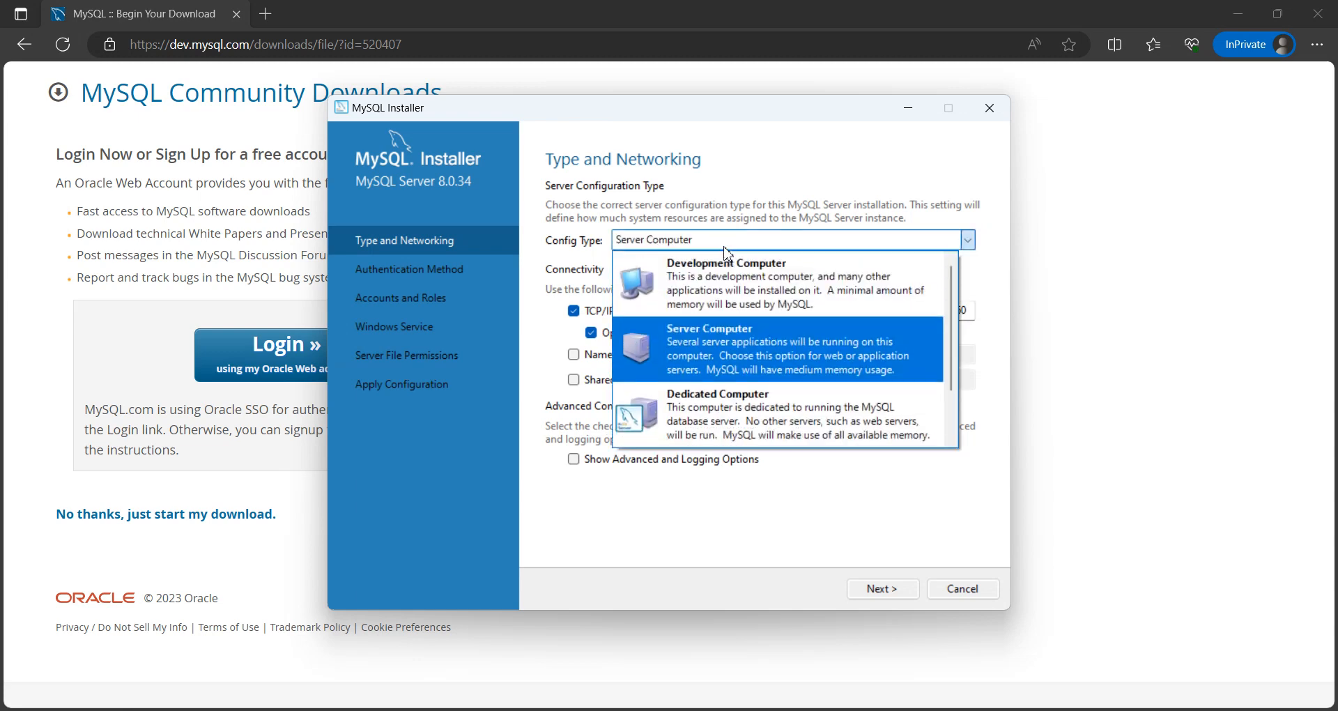
pyautogui.click(758, 421)
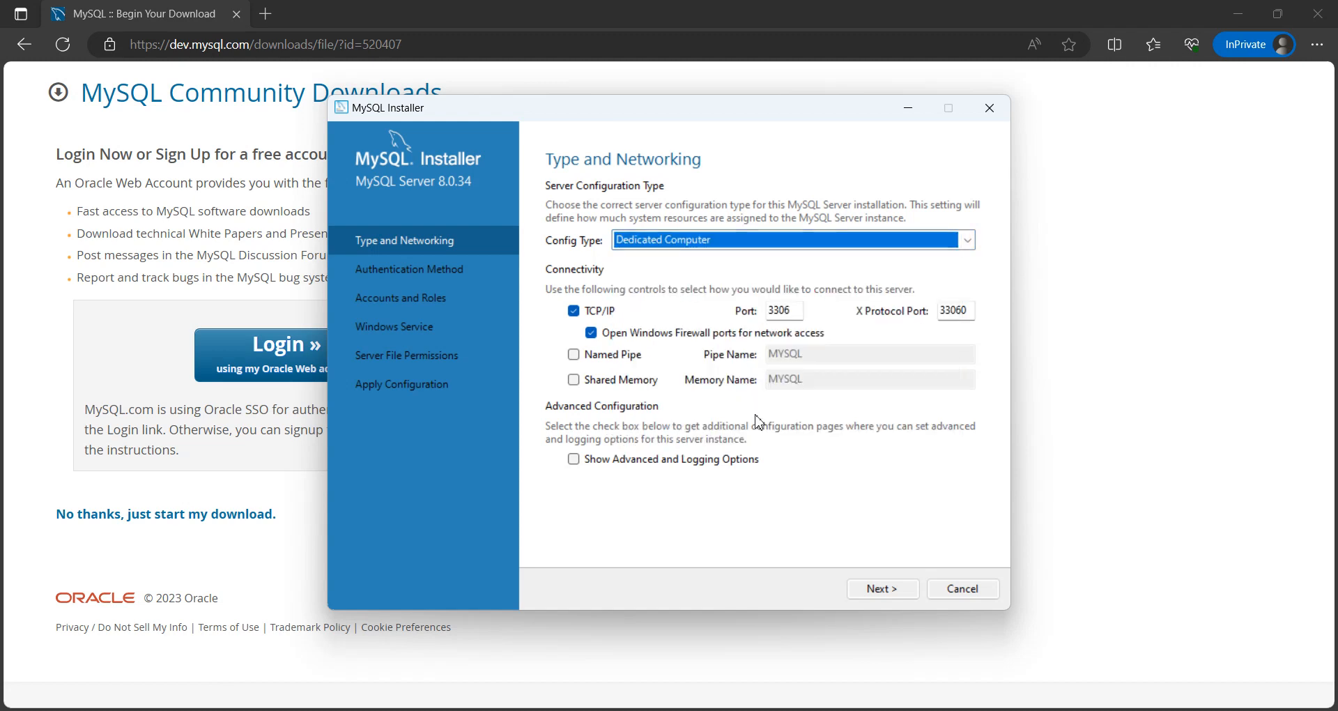
# Step: Set the server configuration type to Development Computer and accept the default connectivity settings
pyautogui.click(775, 242)
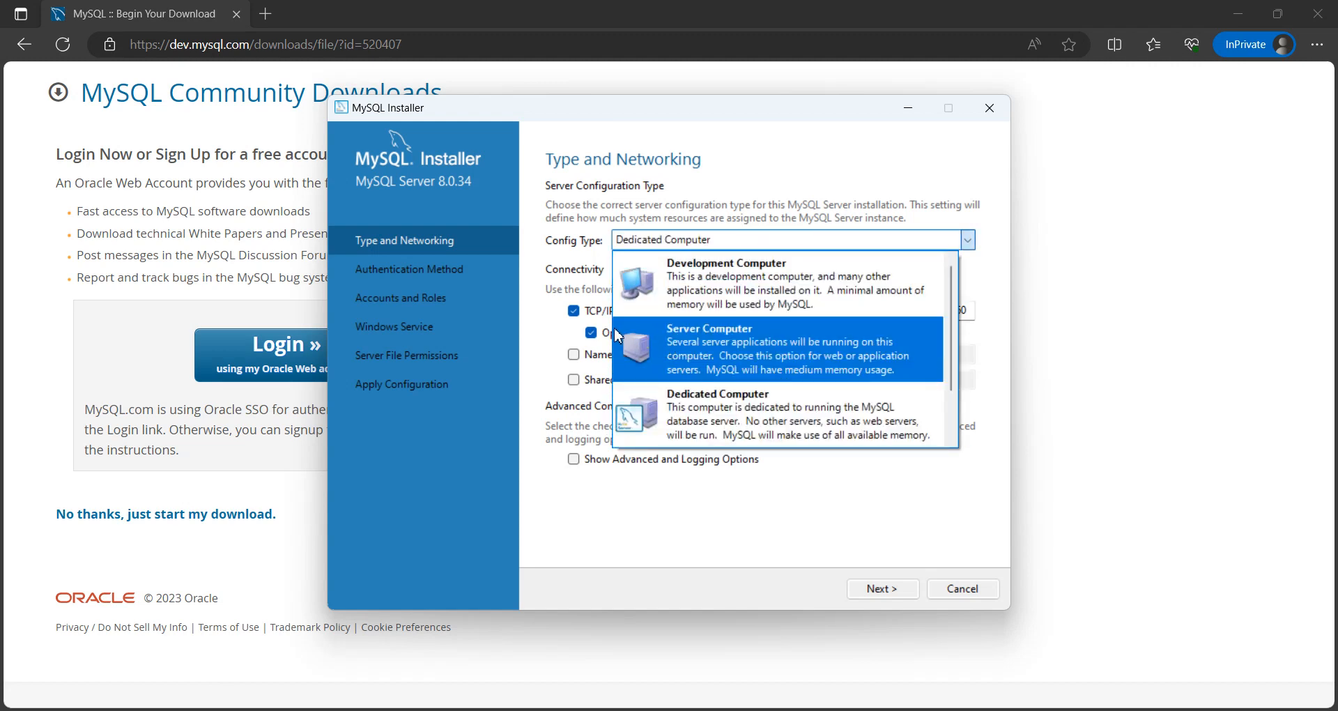
pyautogui.click(806, 286)
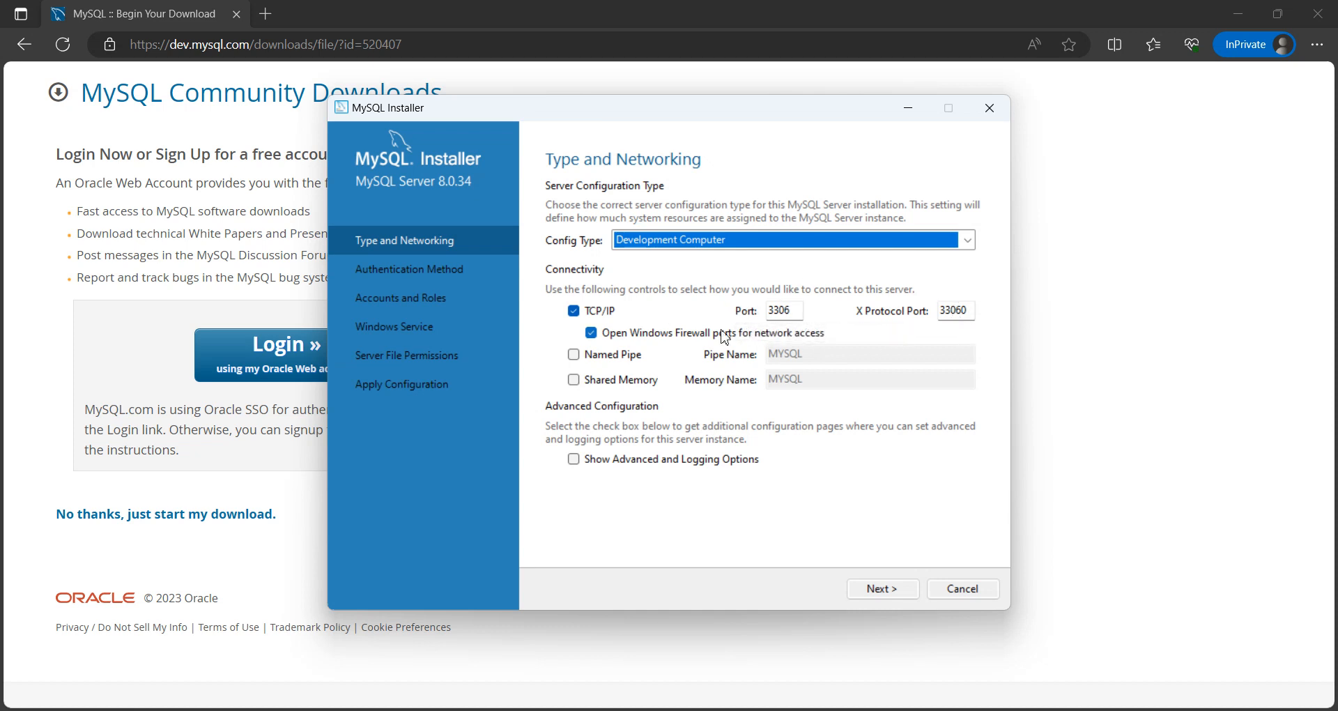
pyautogui.click(881, 589)
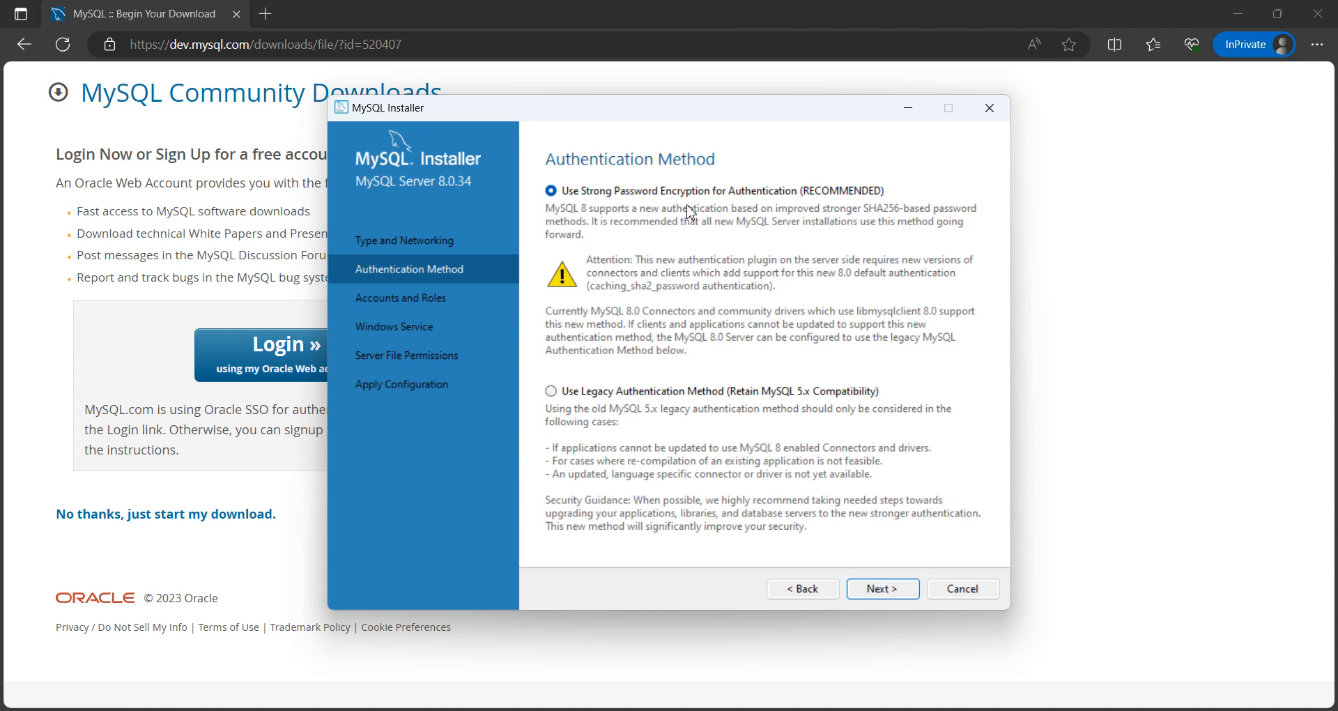
# Step: Accept strong password encryption for authentication, and enter and repeat the MySQL root password
pyautogui.click(893, 593)
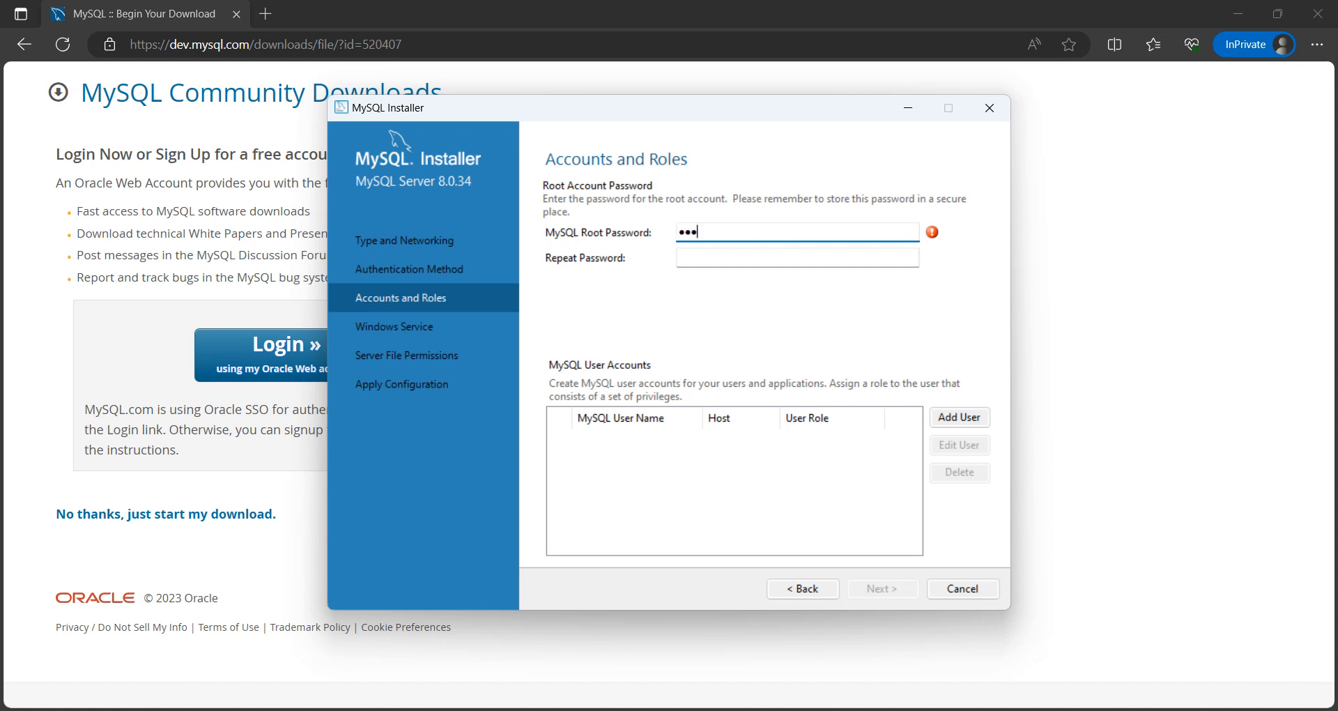
pyautogui.write('••••')
pyautogui.press('Tab')
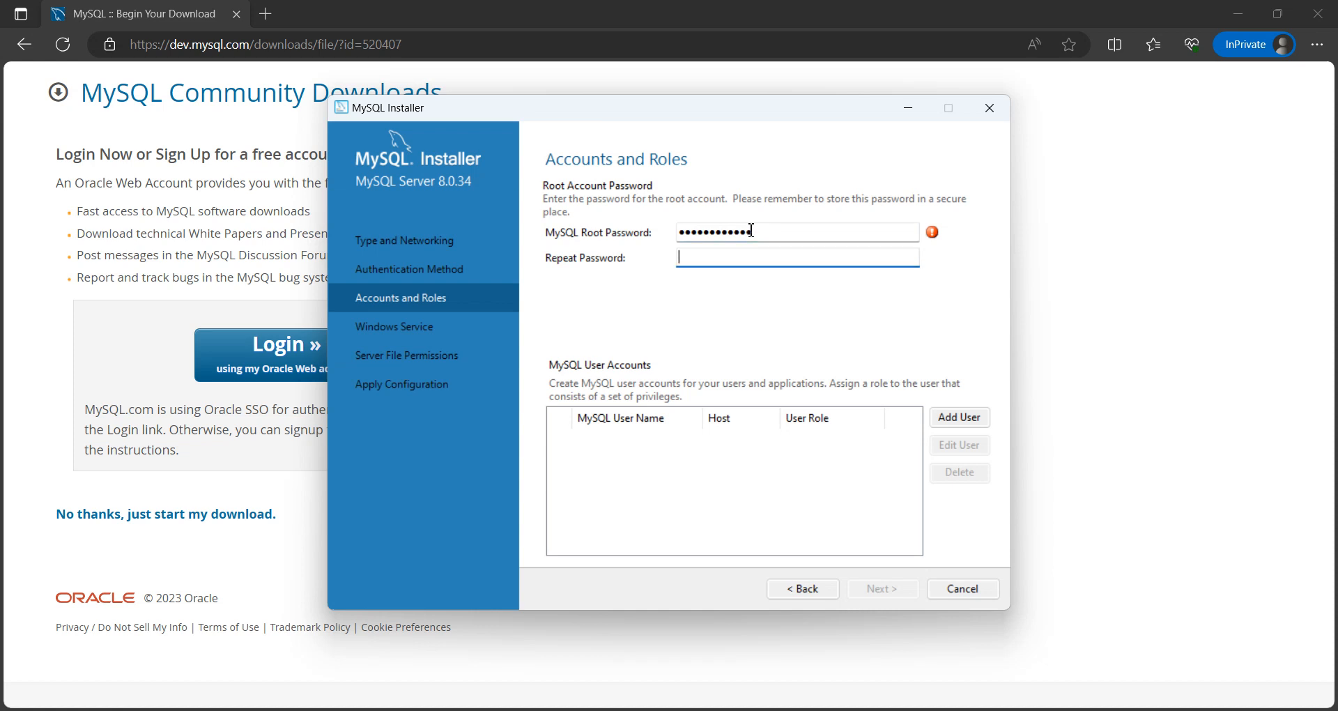
pyautogui.write('•••••••••••')
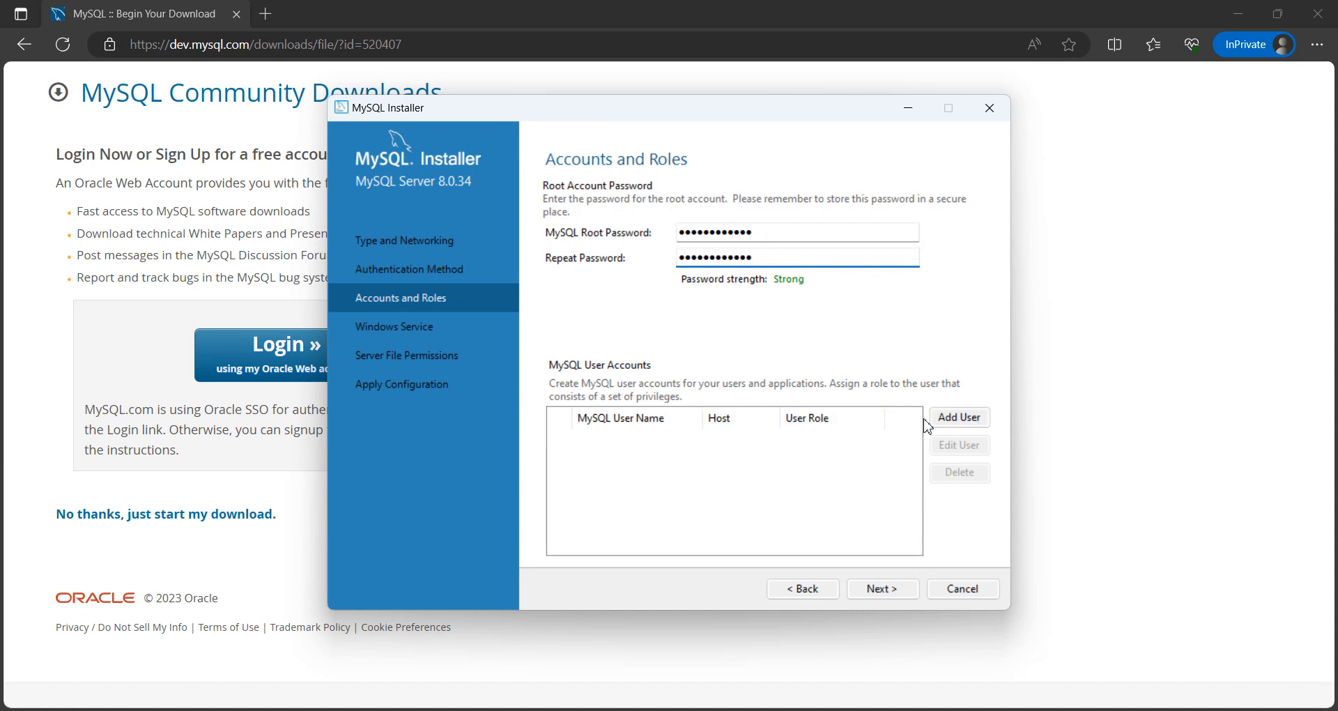
# Step: Start a new MySQL user account with the user name learnprogram
pyautogui.click(969, 426)
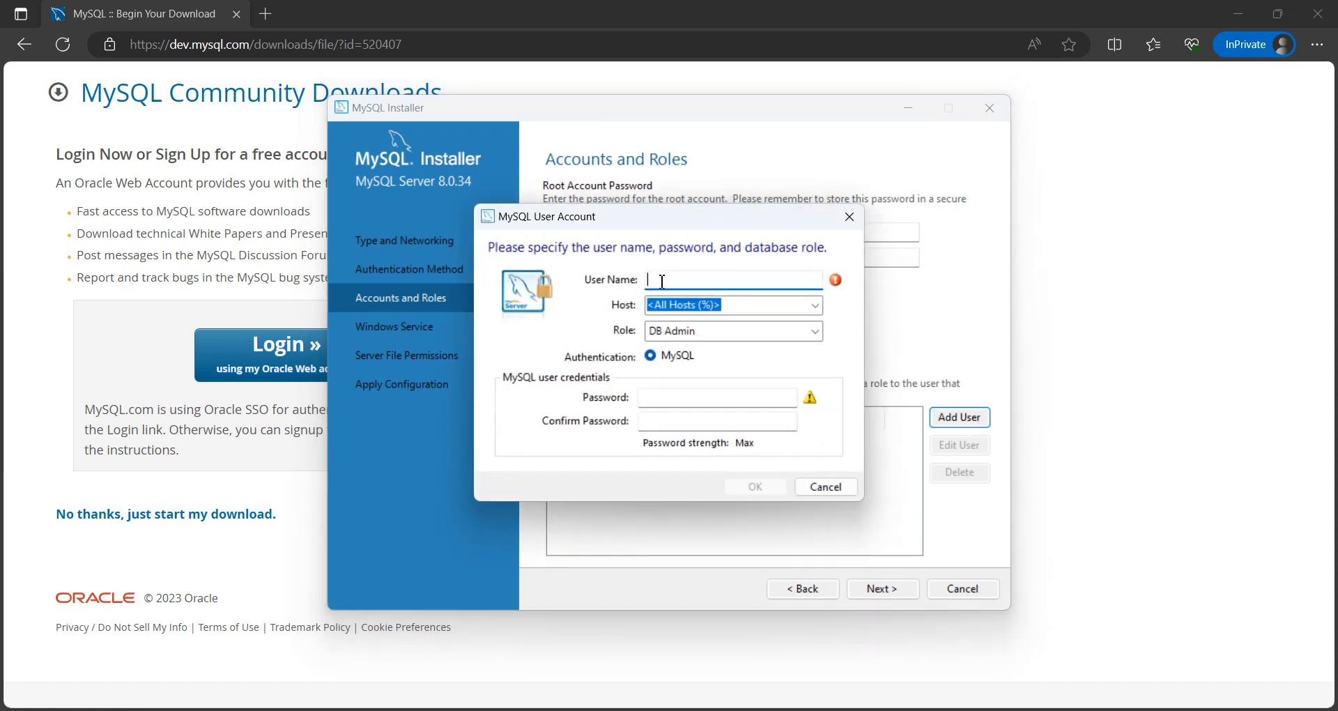
pyautogui.click(814, 306)
pyautogui.click(817, 317)
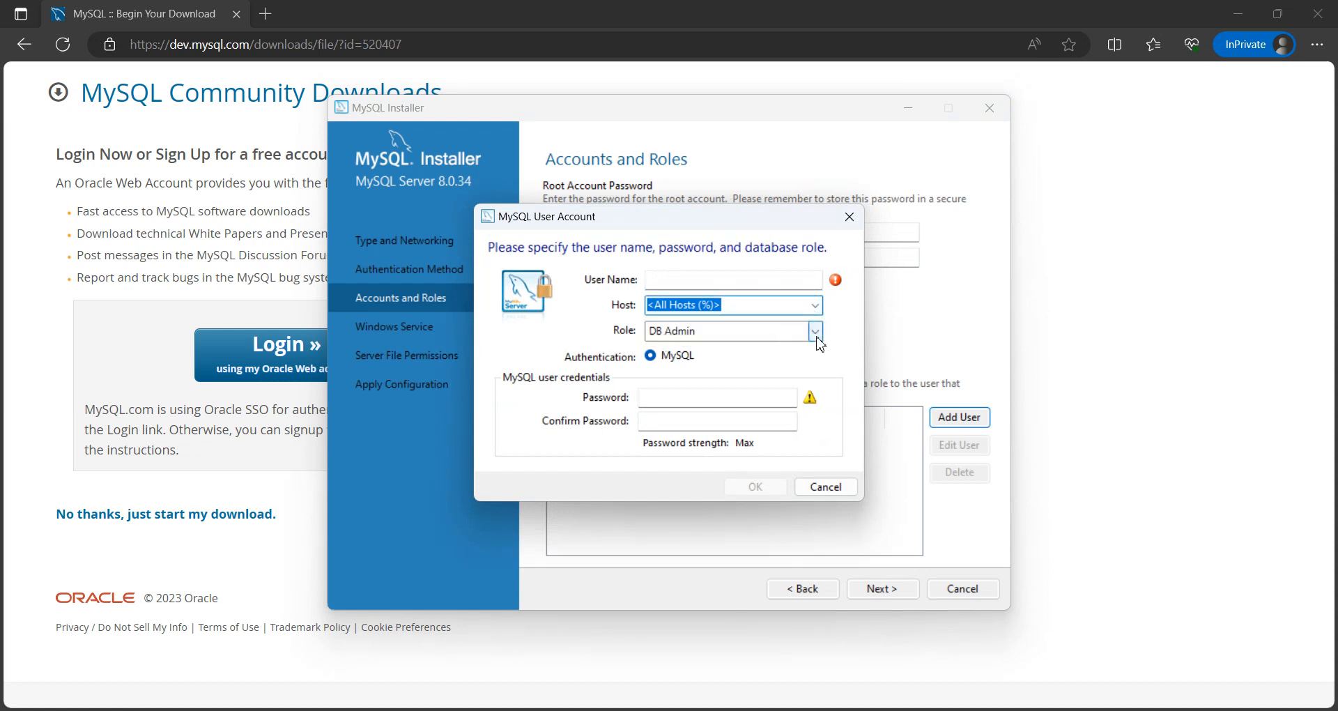
pyautogui.click(817, 332)
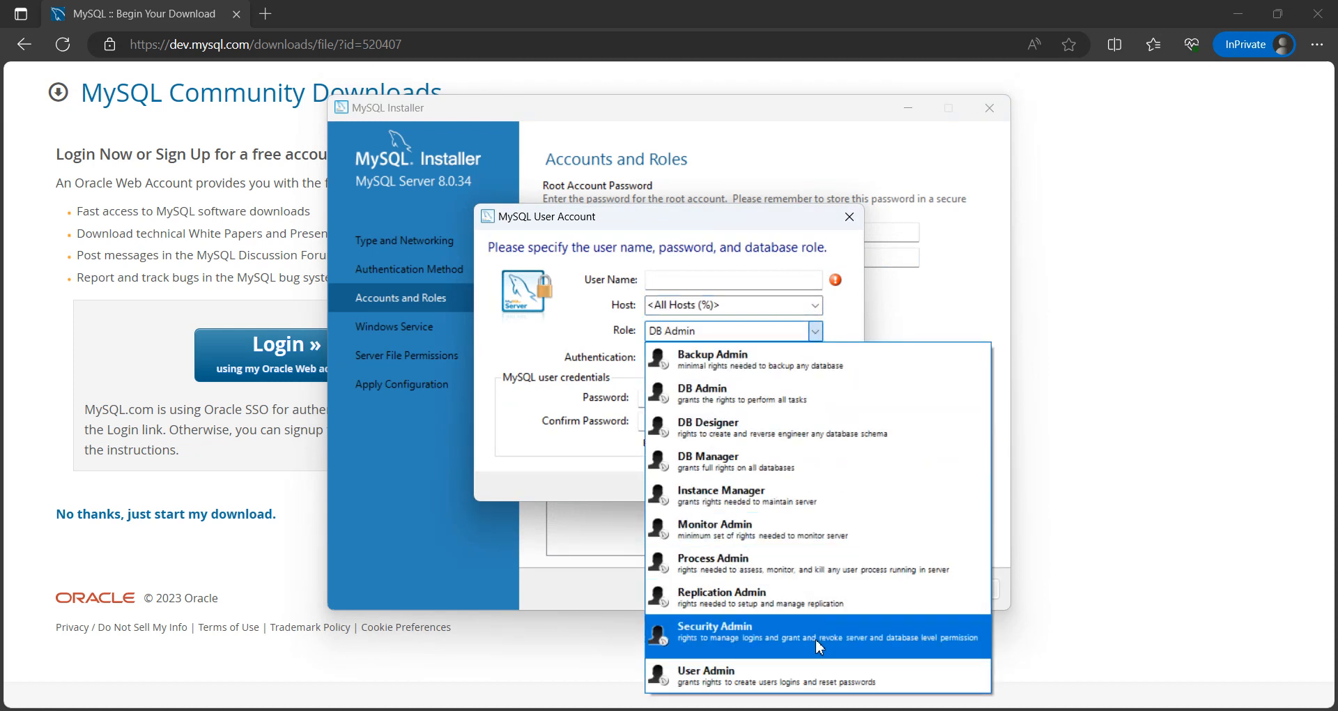
pyautogui.click(815, 332)
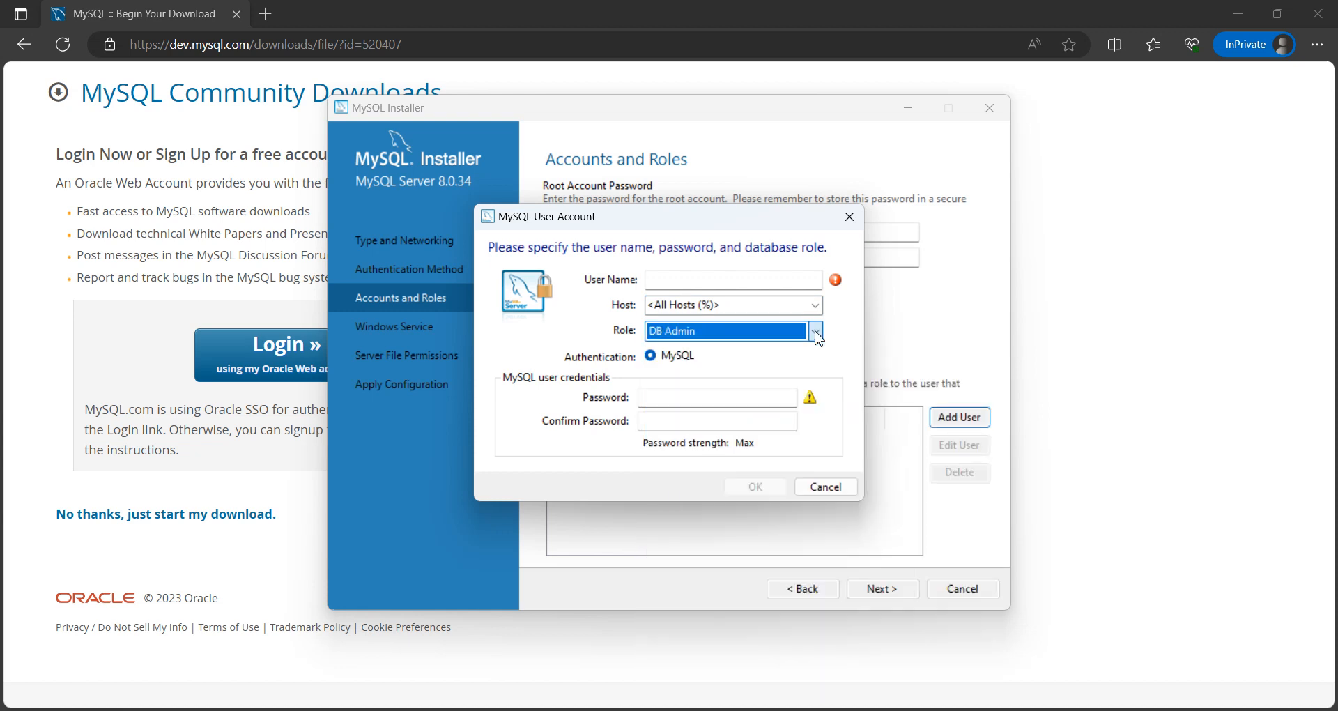
pyautogui.click(667, 402)
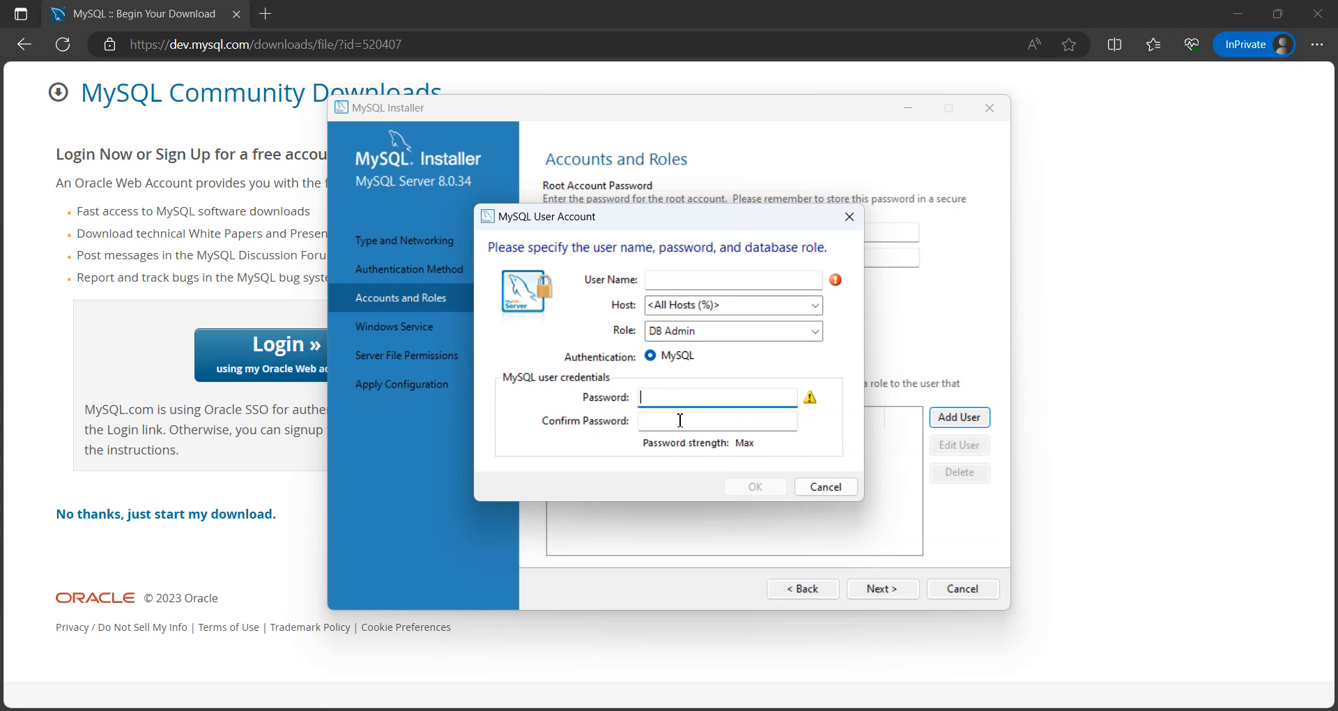
pyautogui.click(680, 421)
pyautogui.click(667, 286)
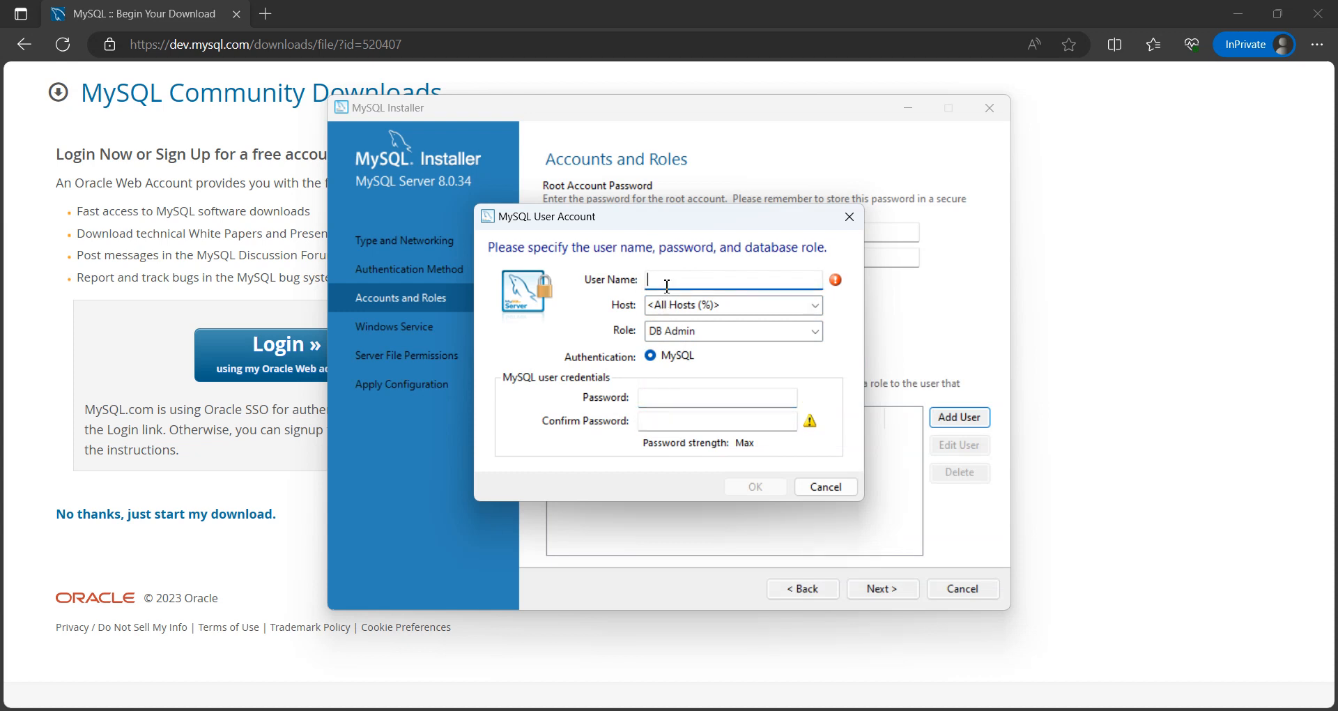
pyautogui.write('learnprogram')
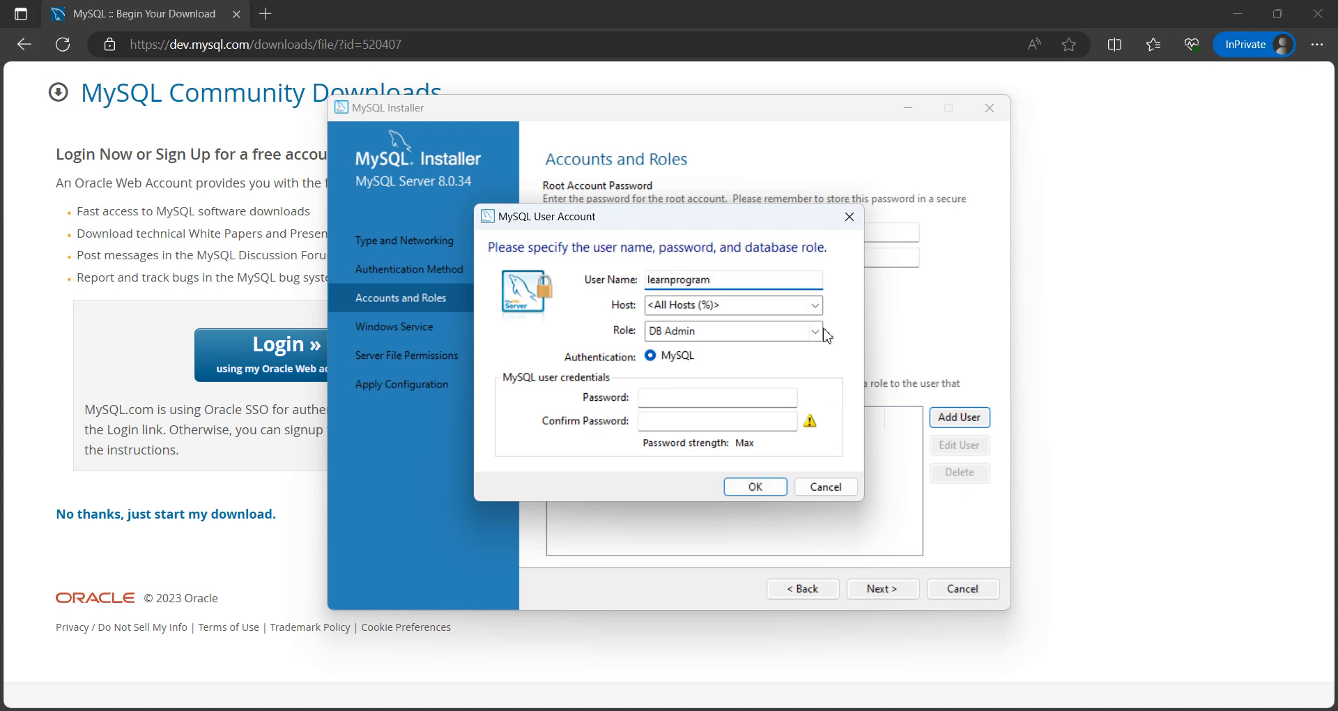
# Step: Set the new user's host to localhost and its role to DB Admin
pyautogui.click(815, 305)
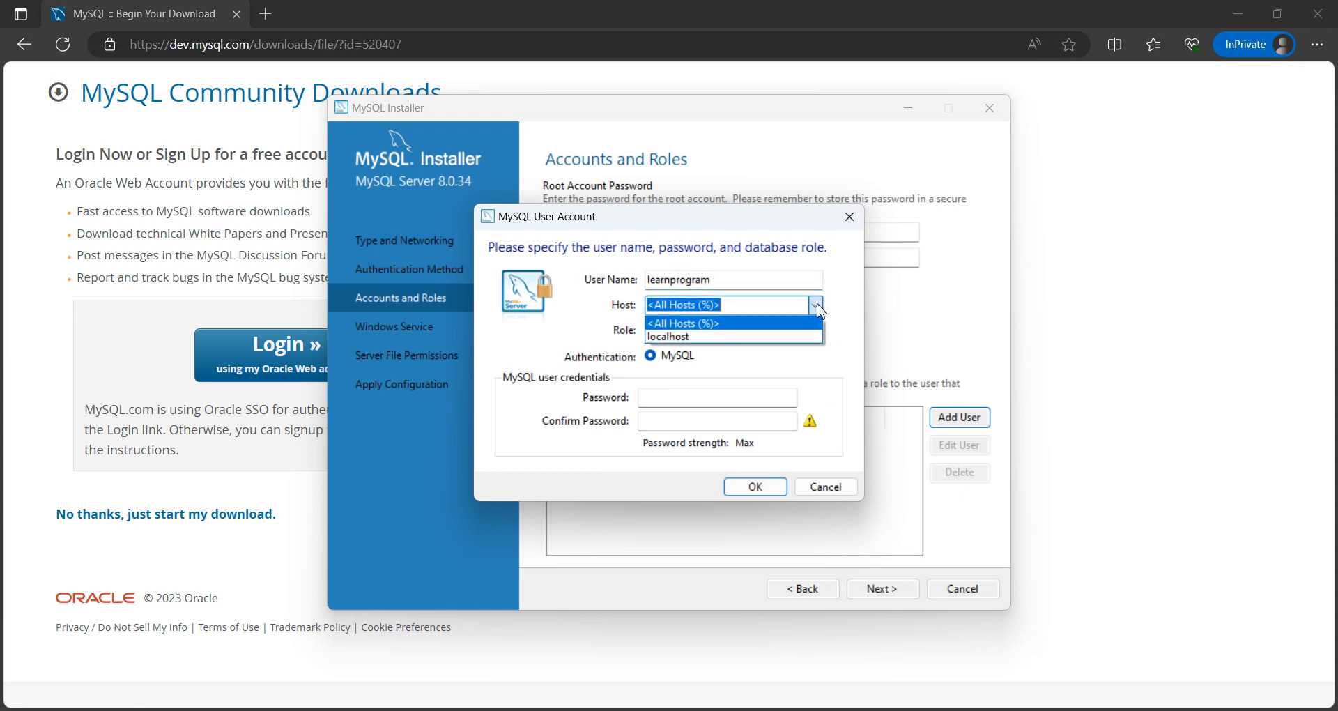
pyautogui.click(701, 337)
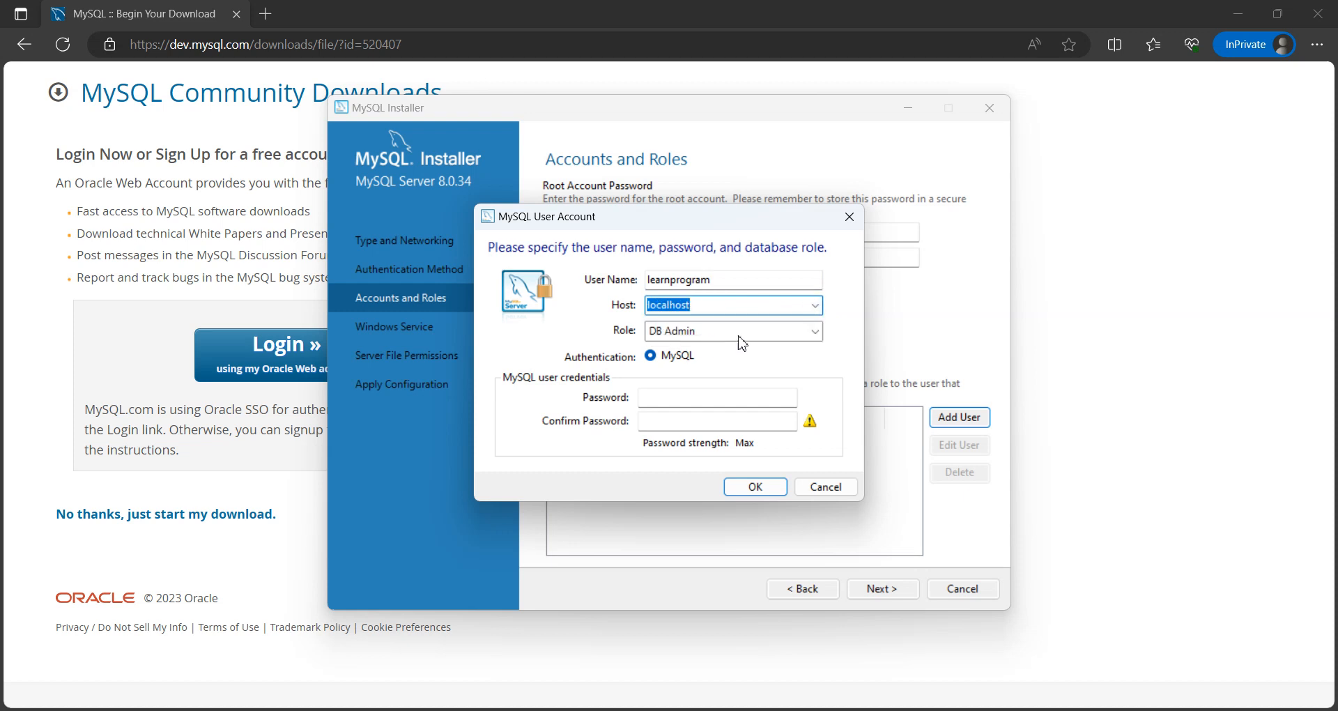
pyautogui.click(816, 332)
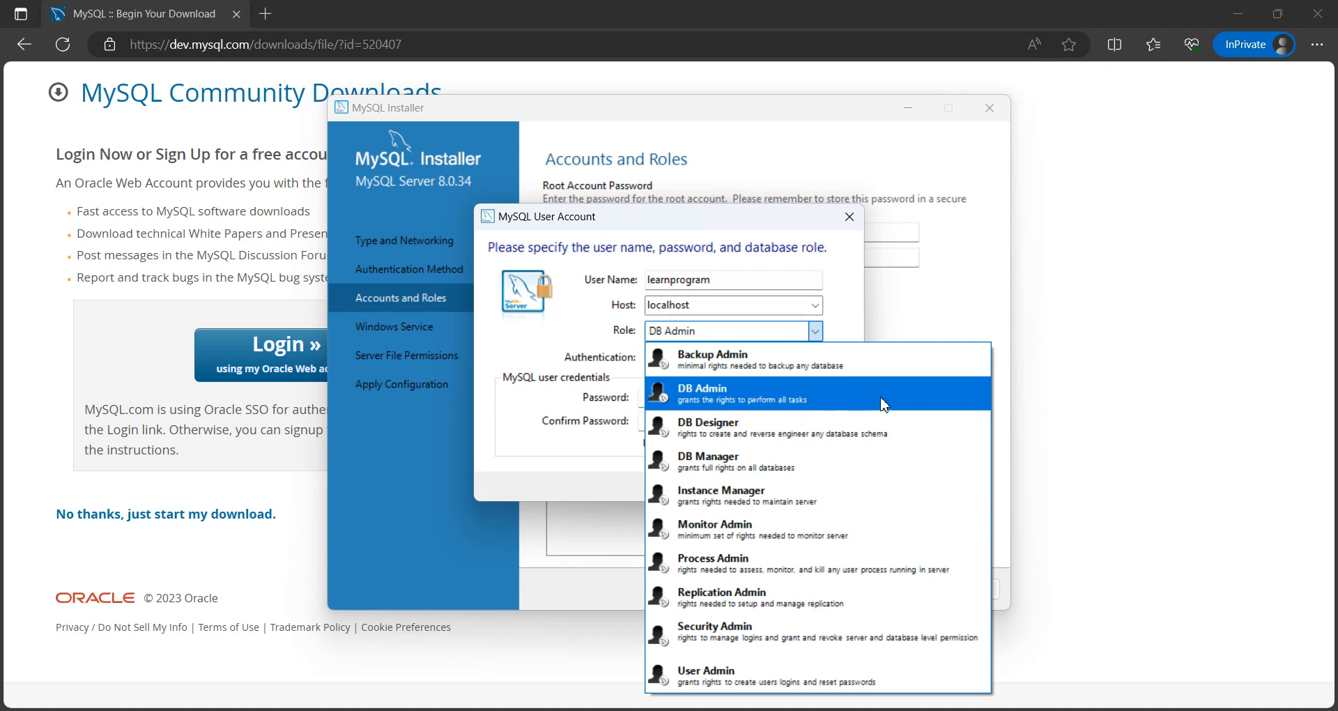
pyautogui.click(774, 403)
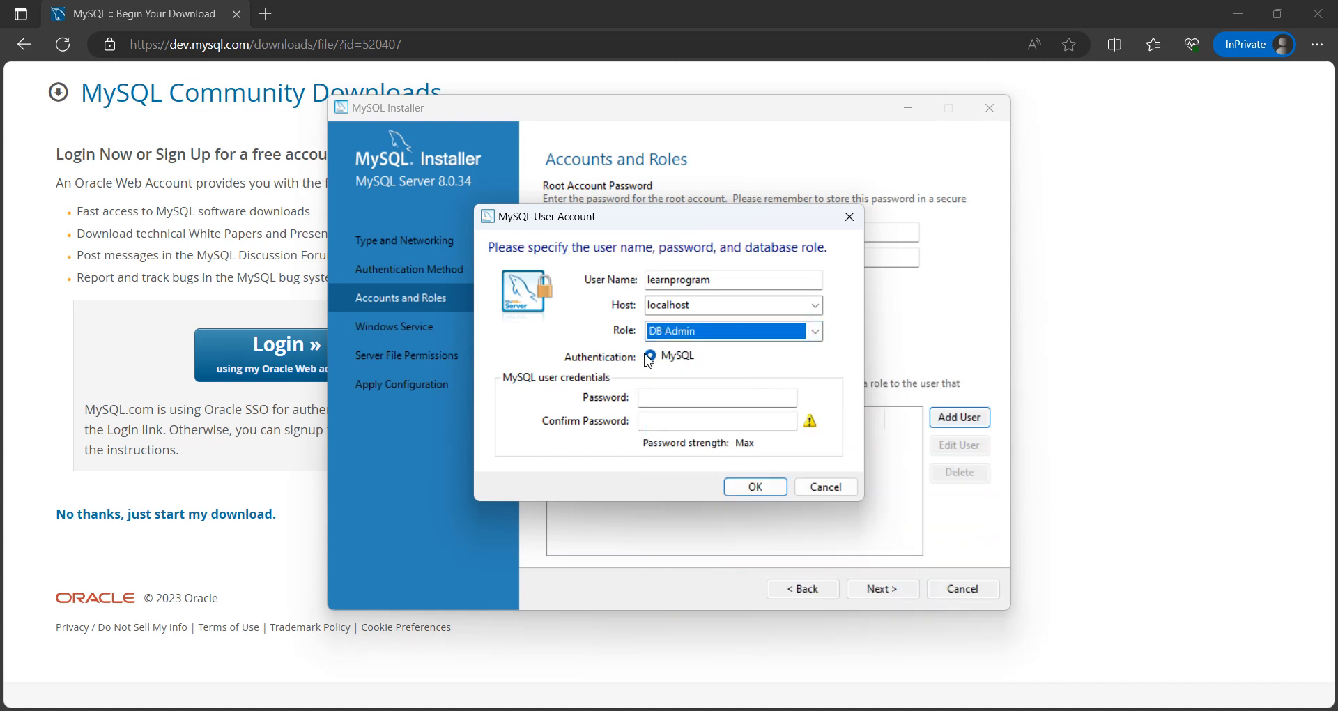
# Step: Try a short password for the new user account, filling in both the password and confirmation fields
pyautogui.click(668, 404)
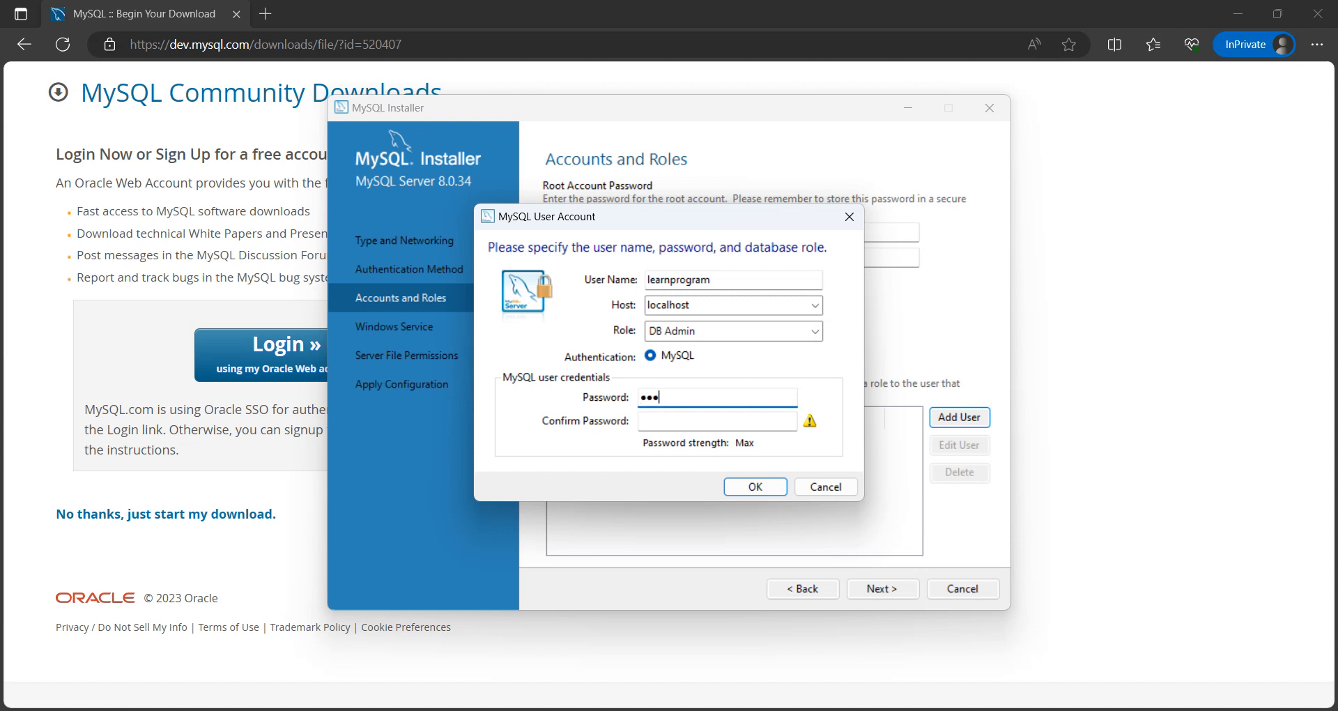
pyautogui.press('Tab')
pyautogui.write('123')
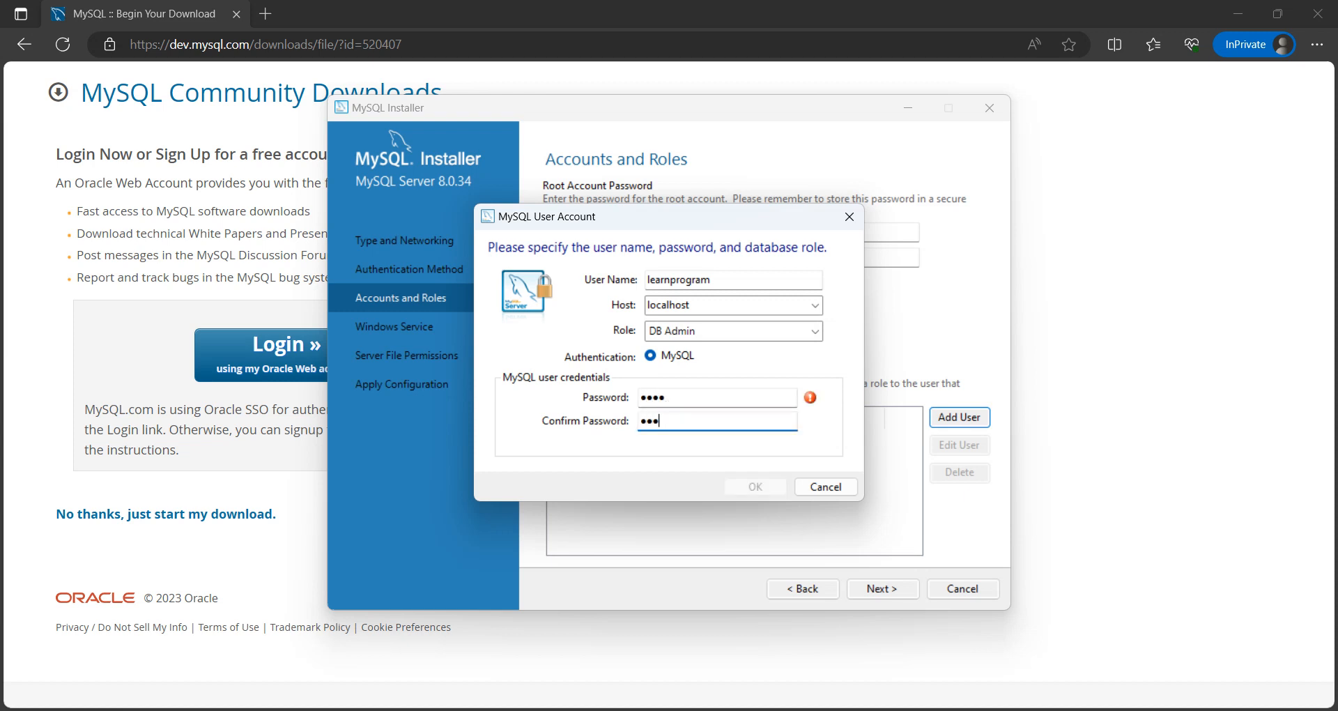
# Step: Replace the new user's password with a longer one, repeat it for confirmation, and save the account
pyautogui.doubleClick(673, 397)
pyautogui.write('12')
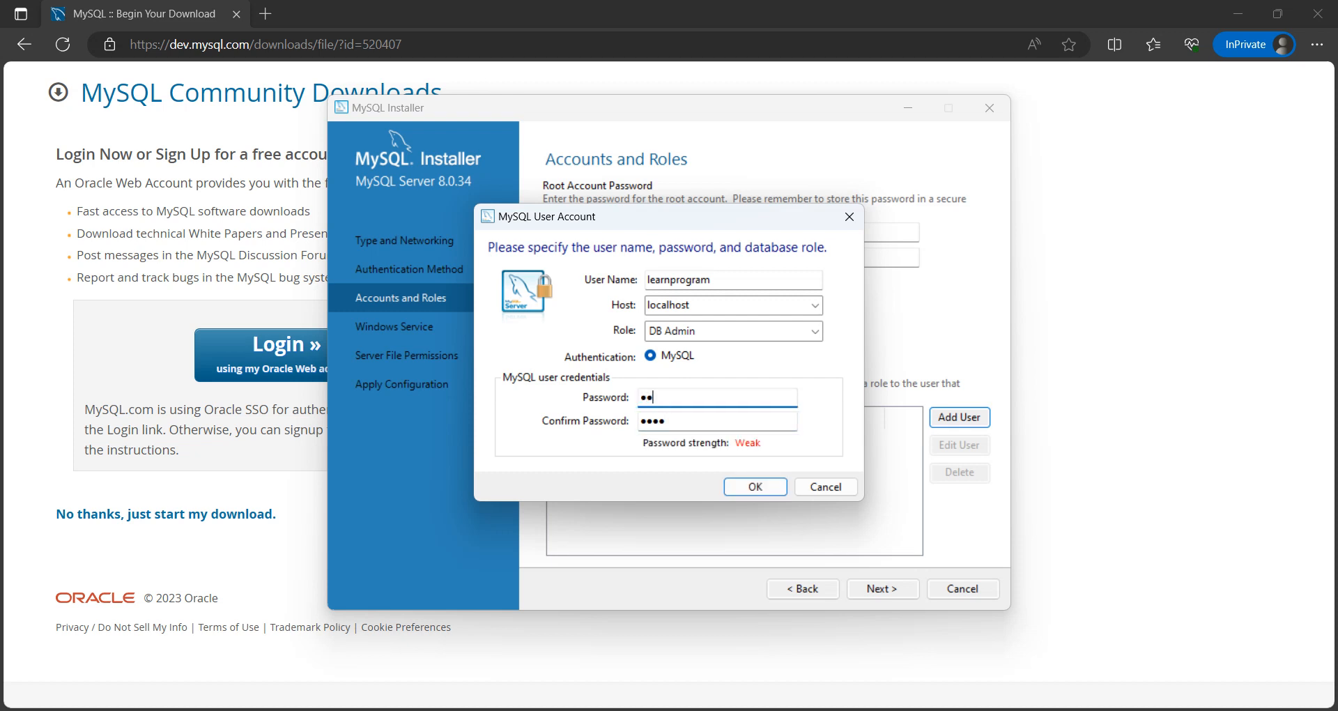
pyautogui.write('345672')
pyautogui.press('Tab')
pyautogui.write('12')
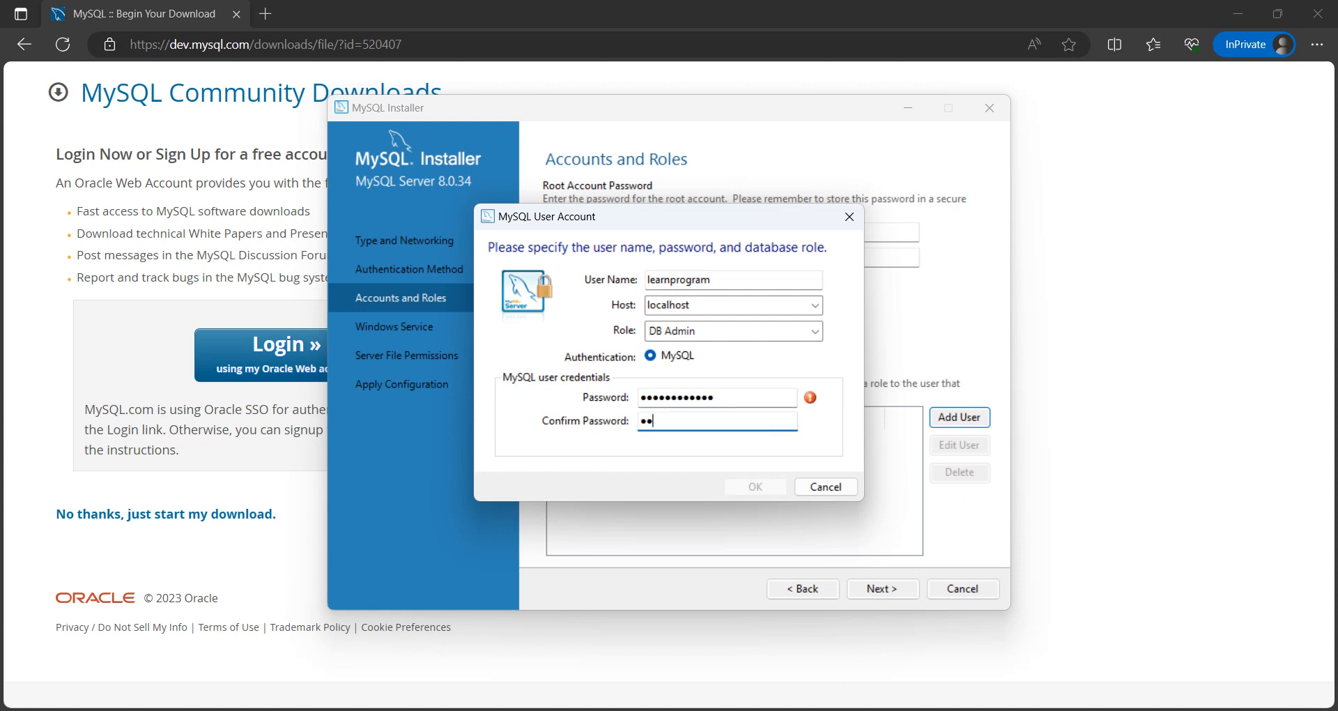
pyautogui.write('34567')
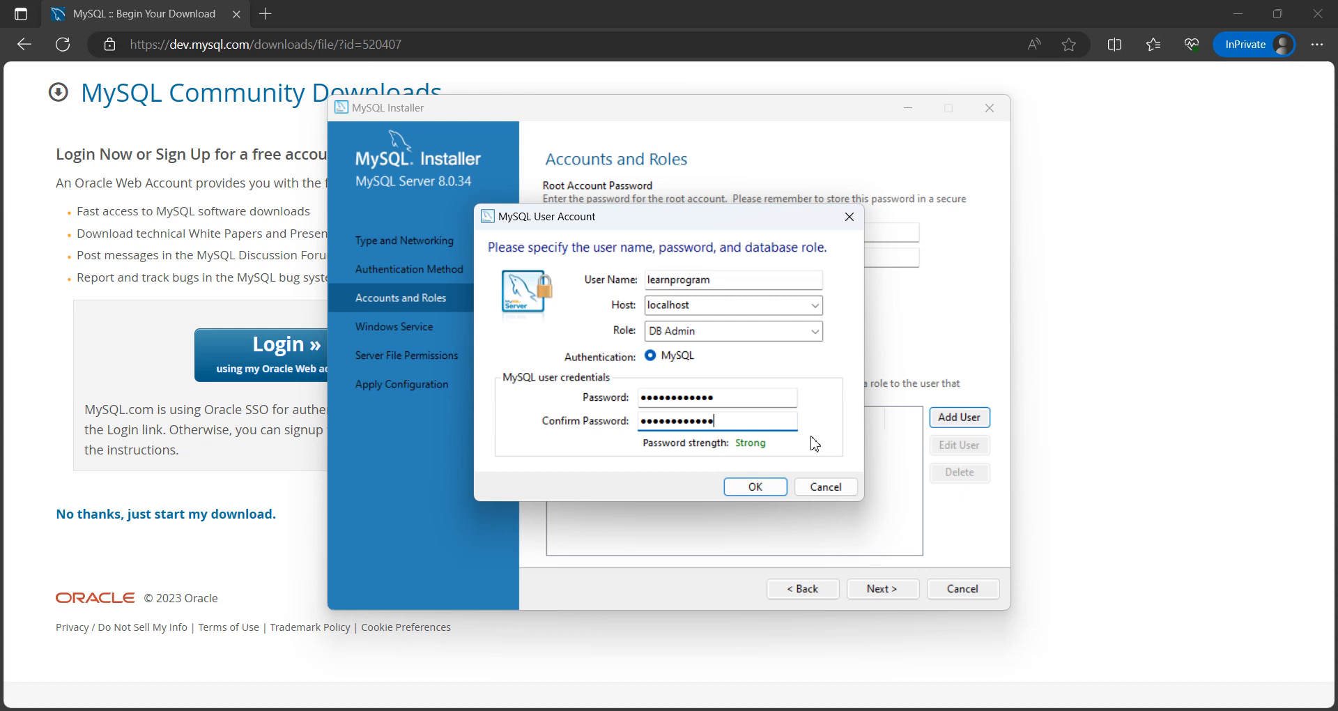
pyautogui.click(773, 492)
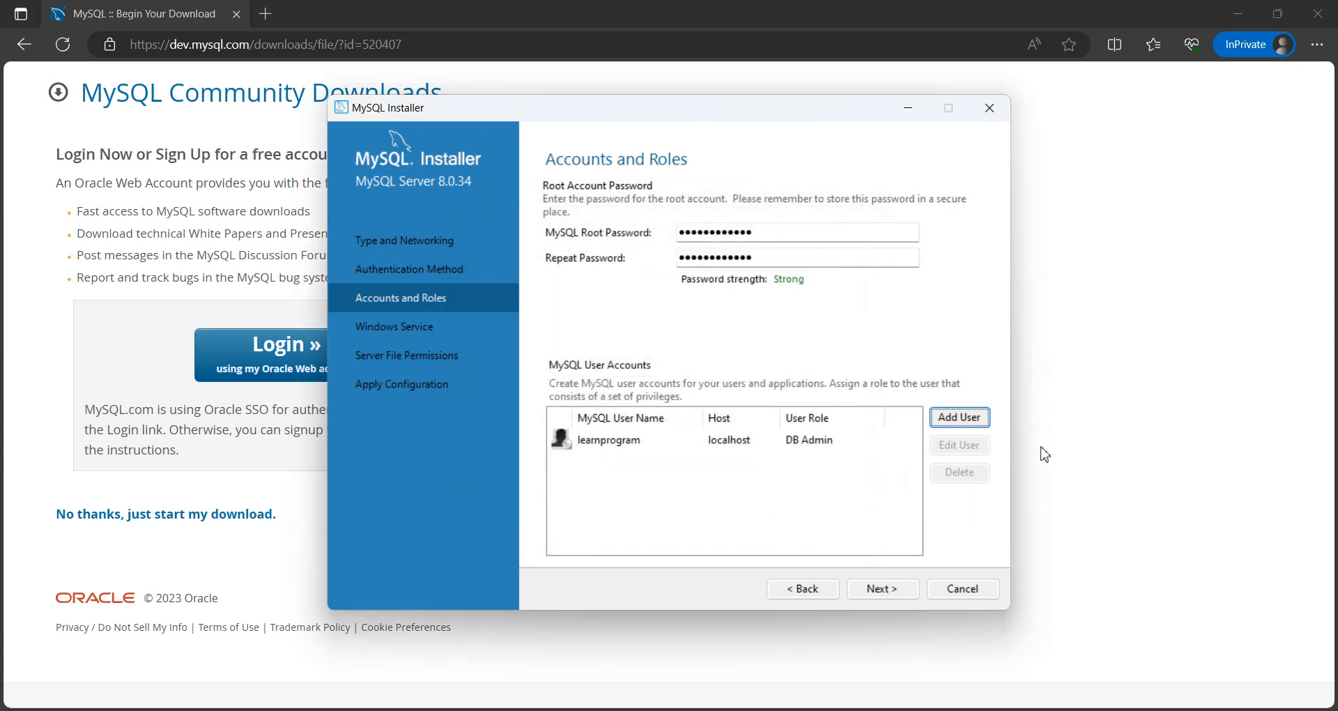
# Step: Reopen the learnprogram account to review its available roles, and close it without changes
pyautogui.click(811, 446)
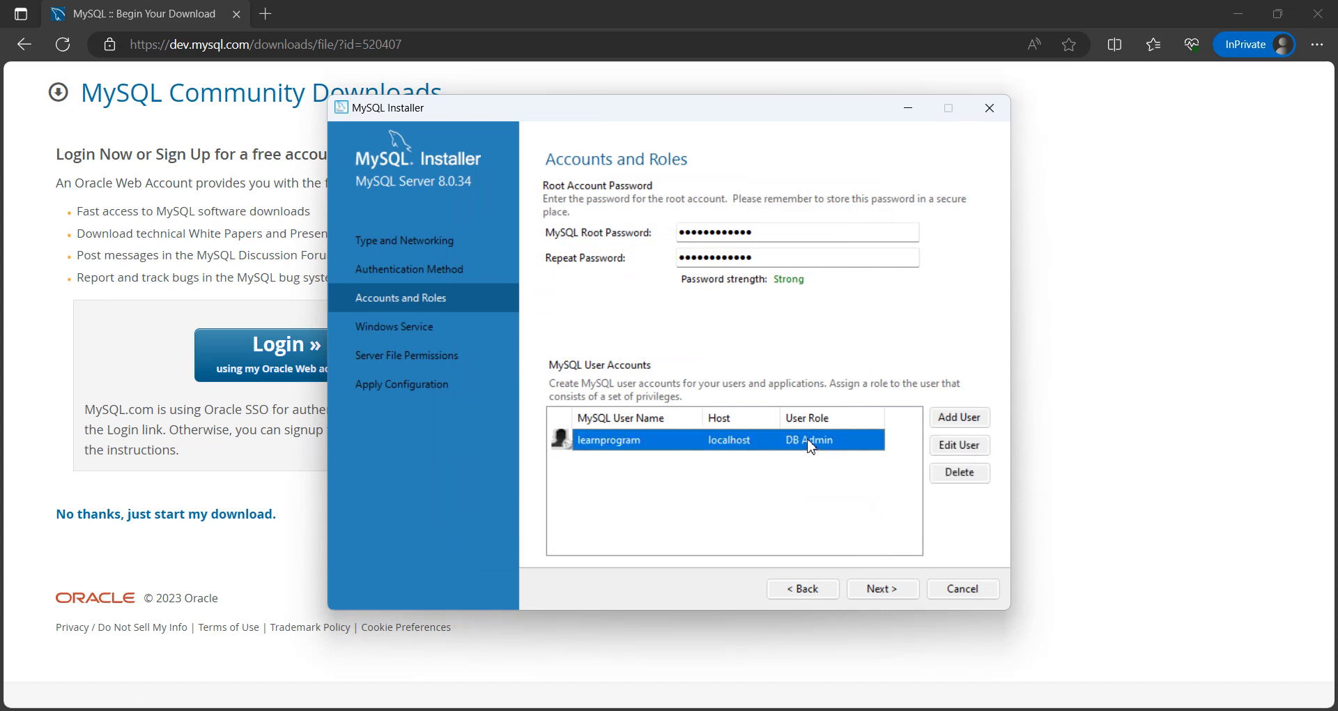
pyautogui.click(957, 448)
pyautogui.click(814, 331)
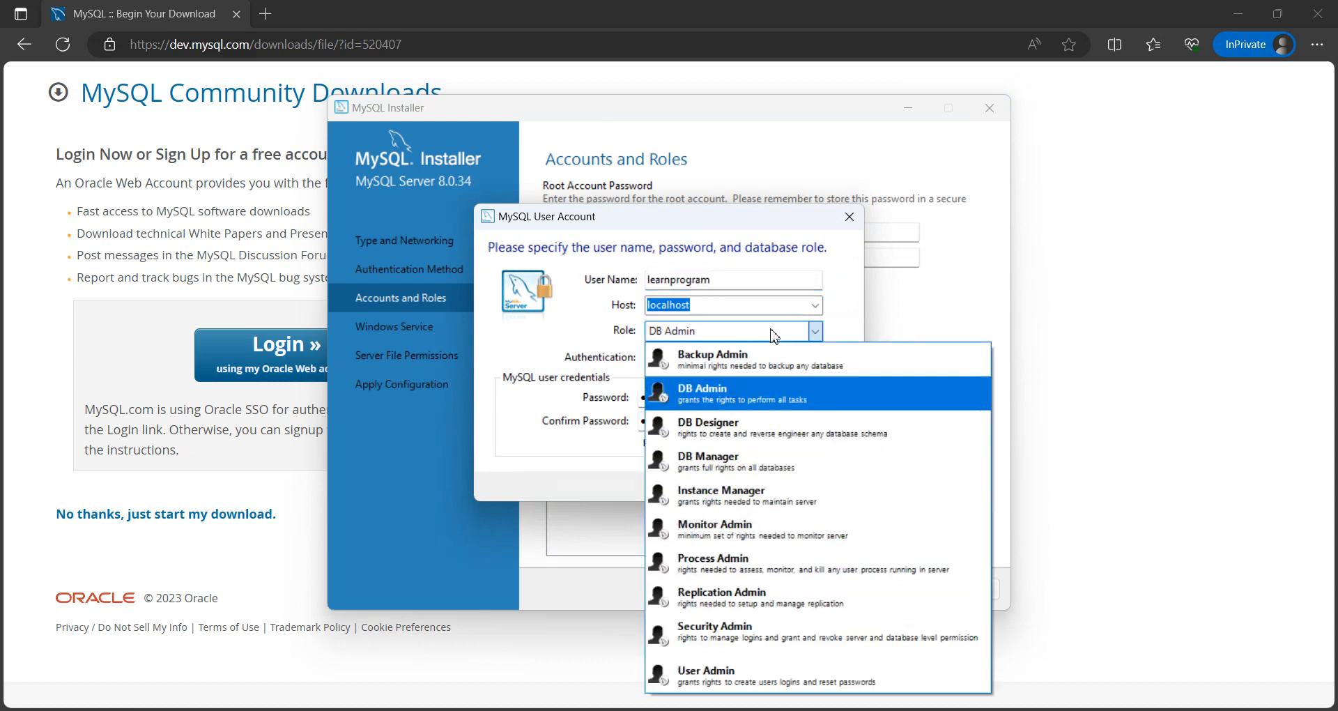
pyautogui.click(815, 334)
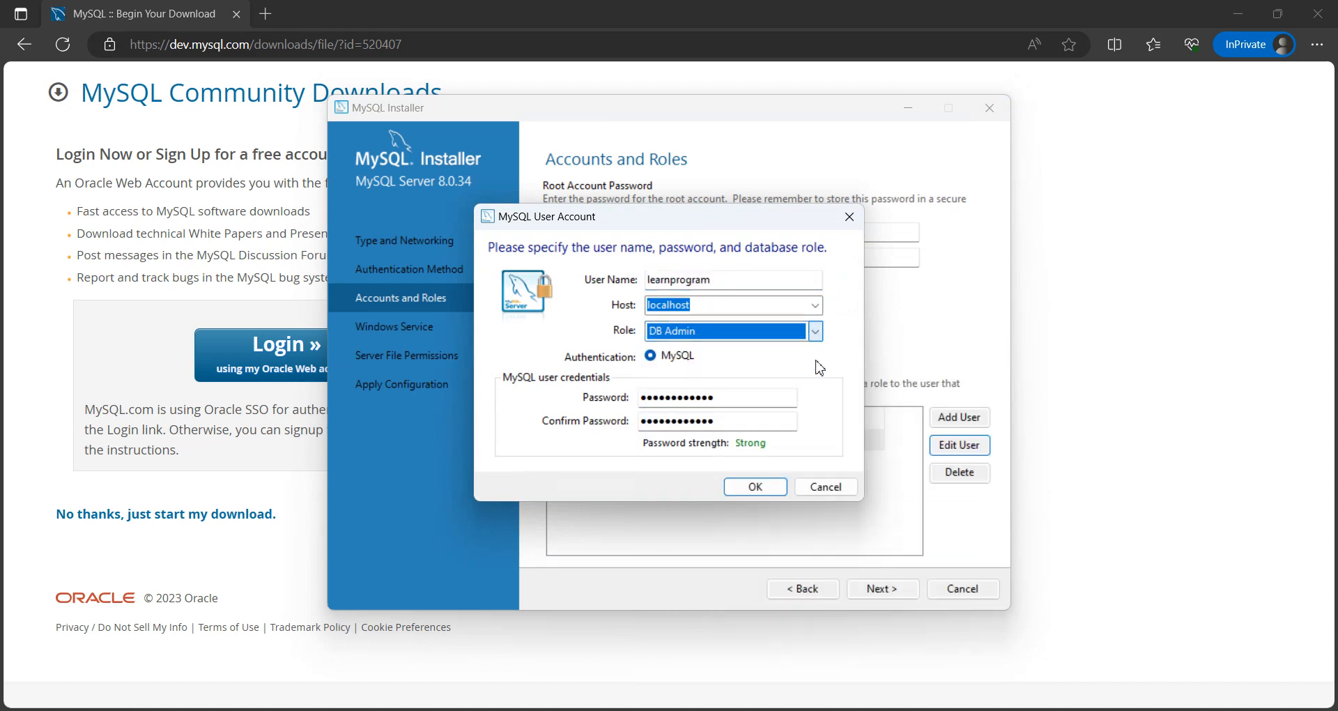
pyautogui.click(842, 489)
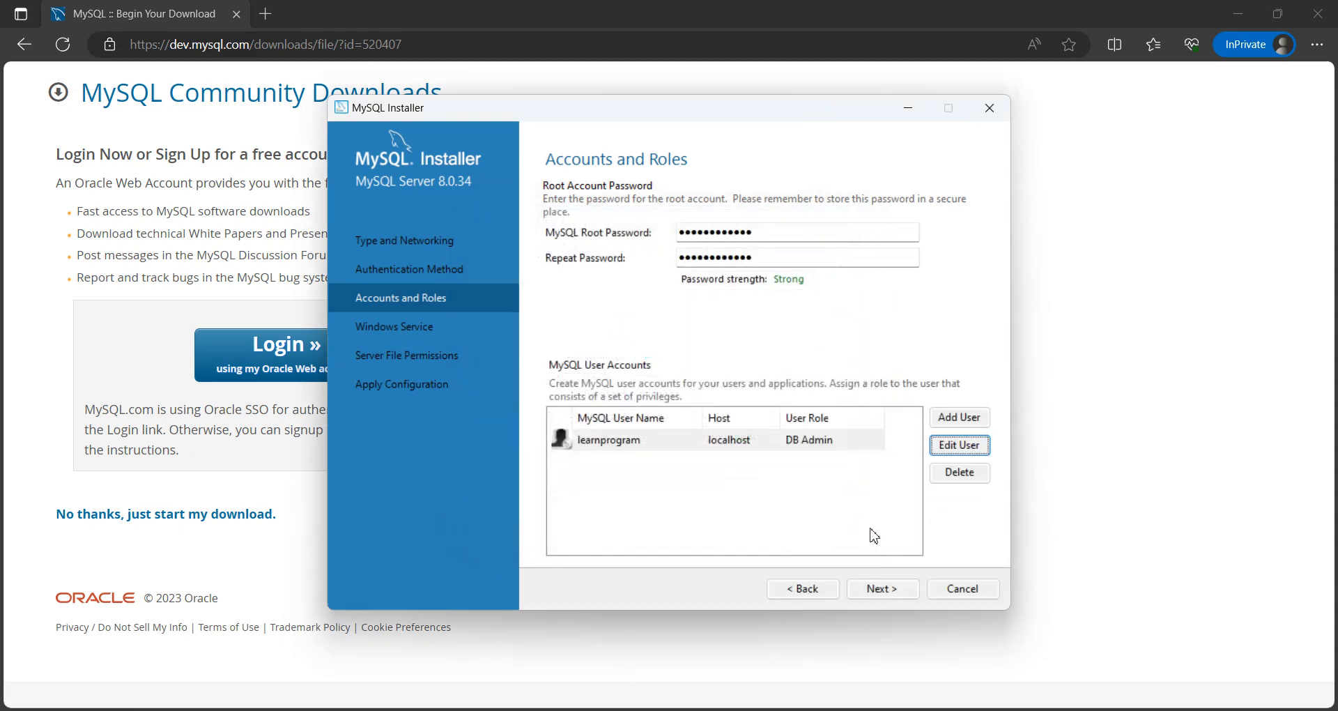
# Step: Accept the accounts and roles setup and continue to the Windows Service settings
pyautogui.click(882, 589)
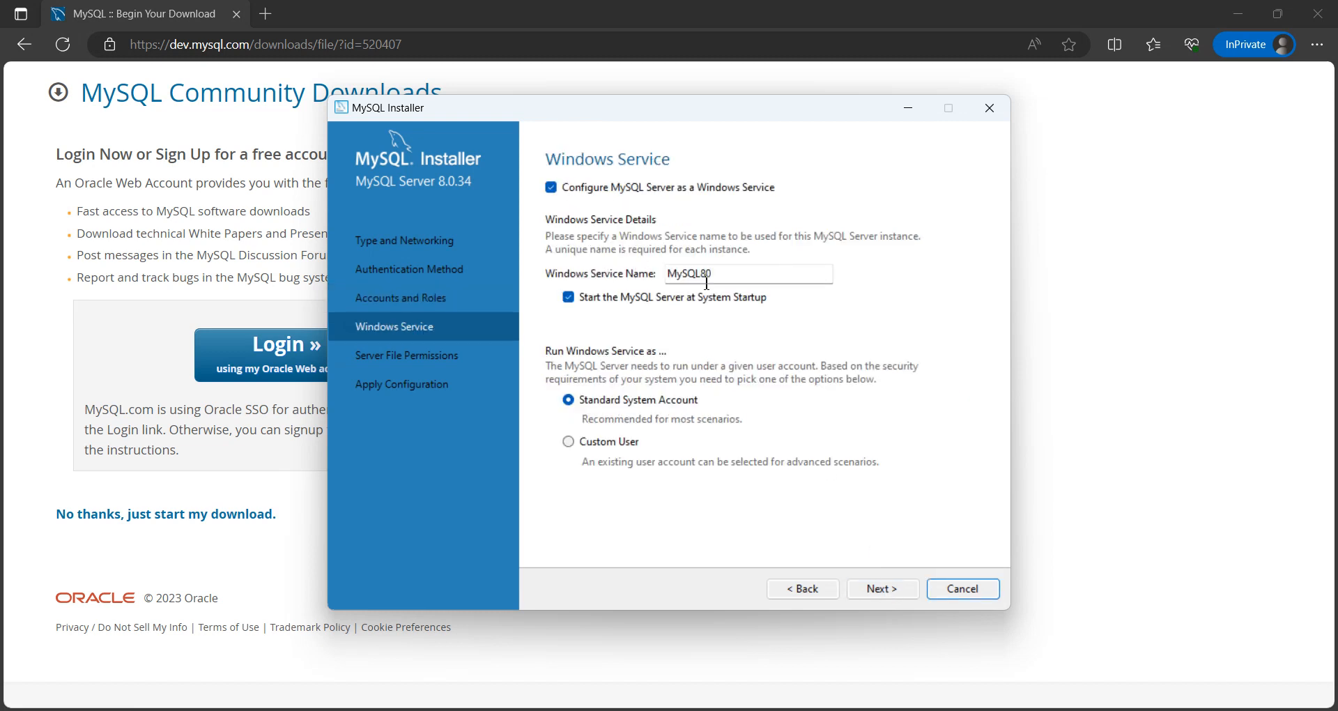
# Step: Keep the Windows service named MySQL80, started at system startup under the Standard System Account, and continue to the file permissions
pyautogui.click(741, 276)
pyautogui.moveTo(732, 275); pyautogui.dragTo(664, 278)
pyautogui.click(741, 271)
pyautogui.click(569, 297)
pyautogui.click(569, 445)
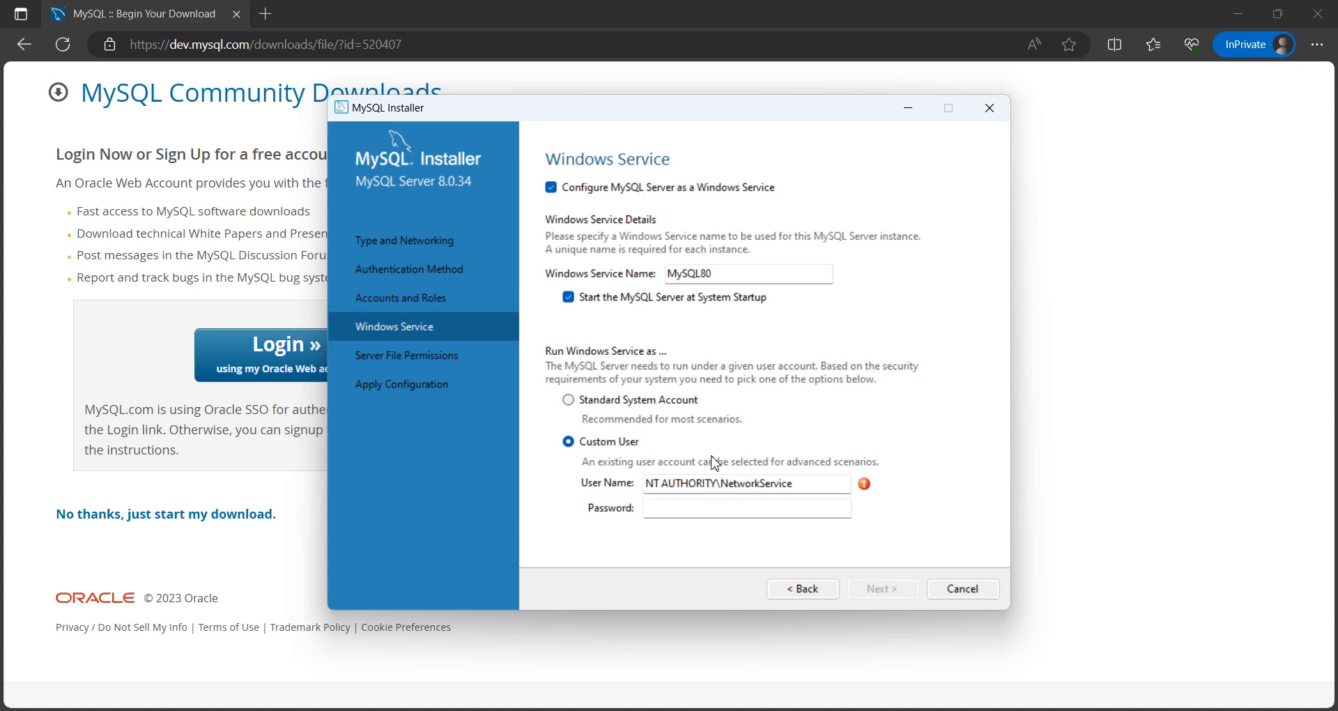
pyautogui.click(568, 400)
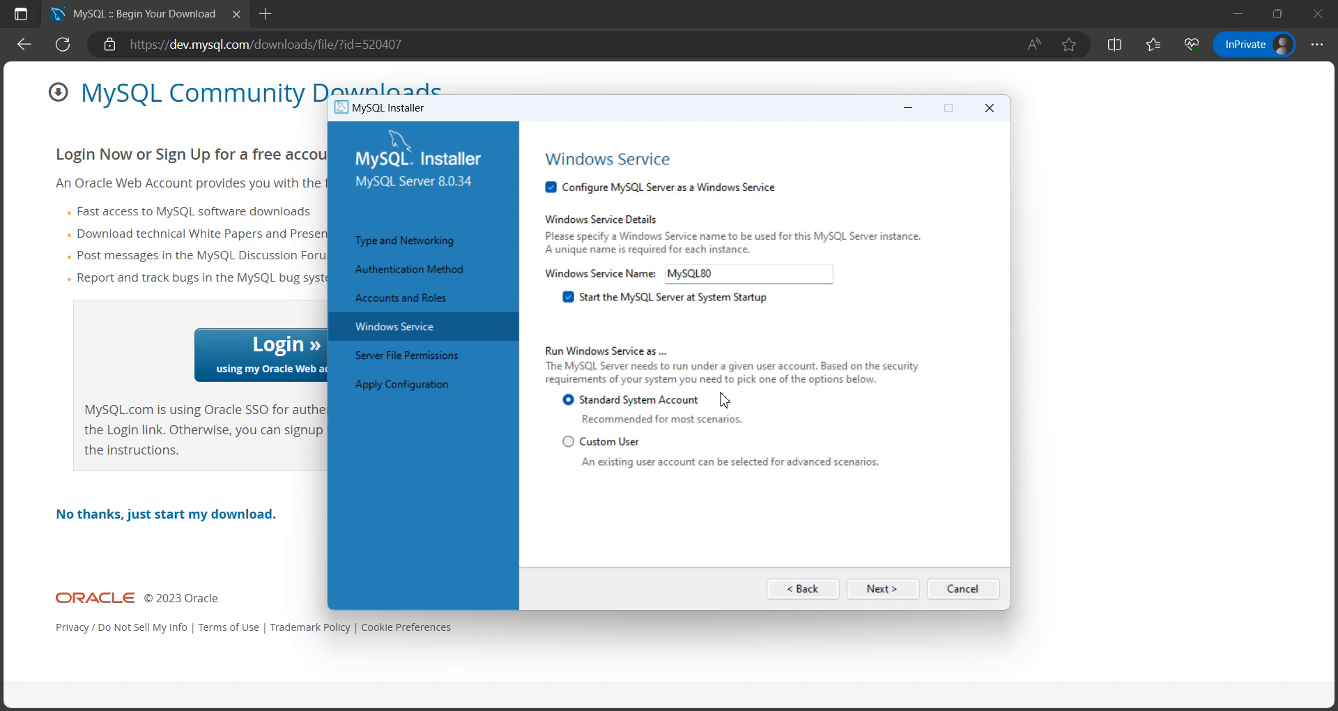
pyautogui.click(617, 443)
pyautogui.click(570, 402)
pyautogui.click(869, 590)
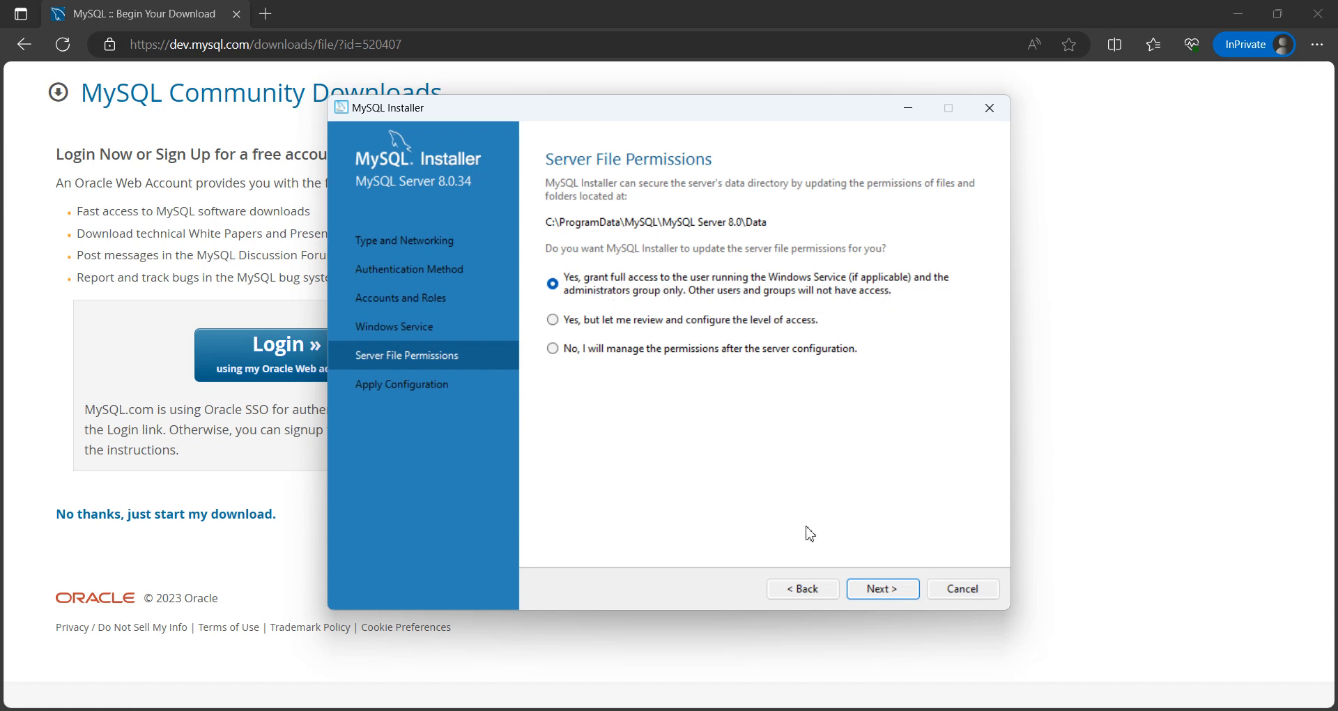
# Step: Accept full-access file permissions for the service user and administrators, execute the MySQL Server configuration, and finish it
pyautogui.click(882, 592)
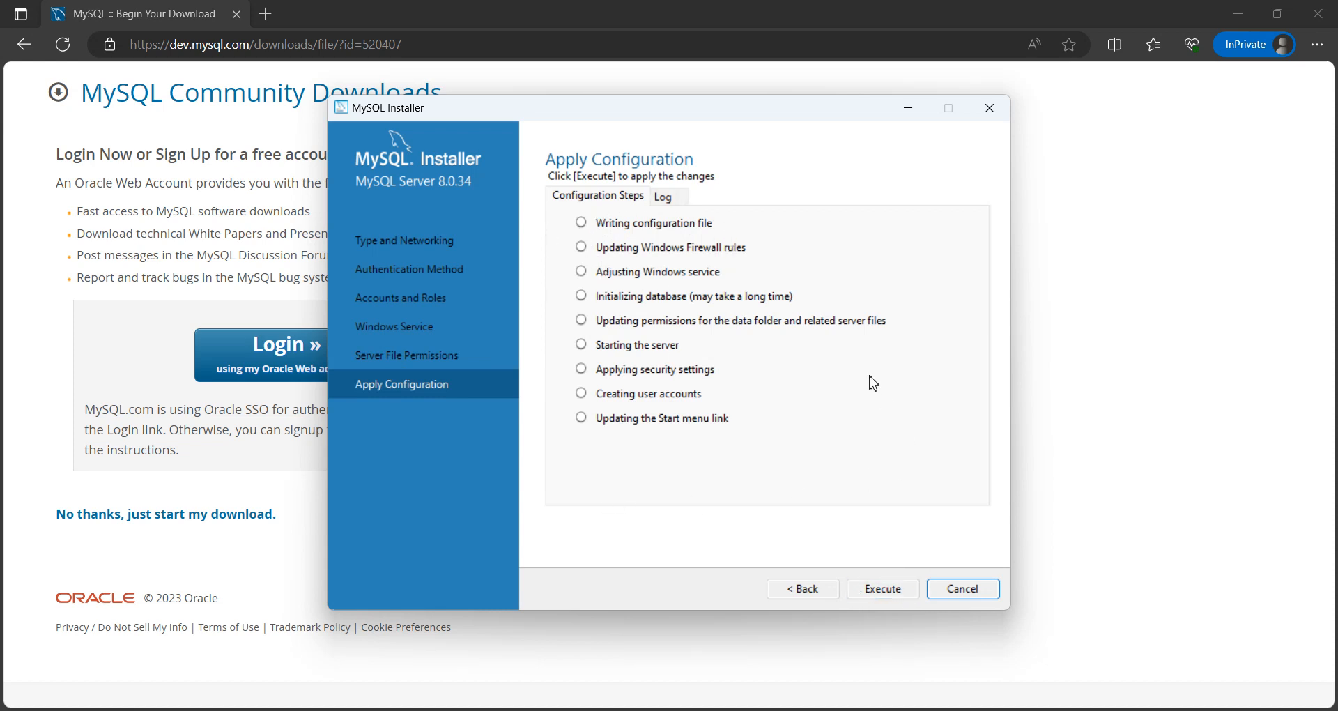
pyautogui.click(889, 598)
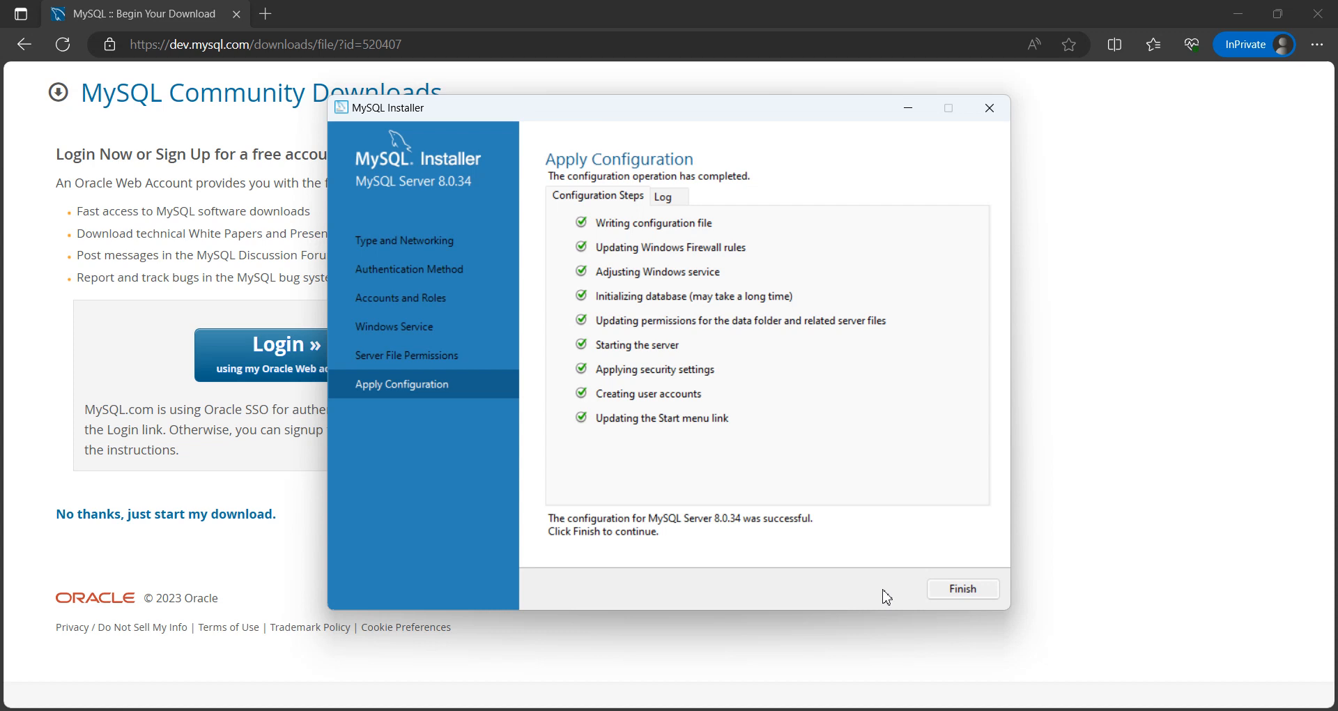
pyautogui.click(961, 593)
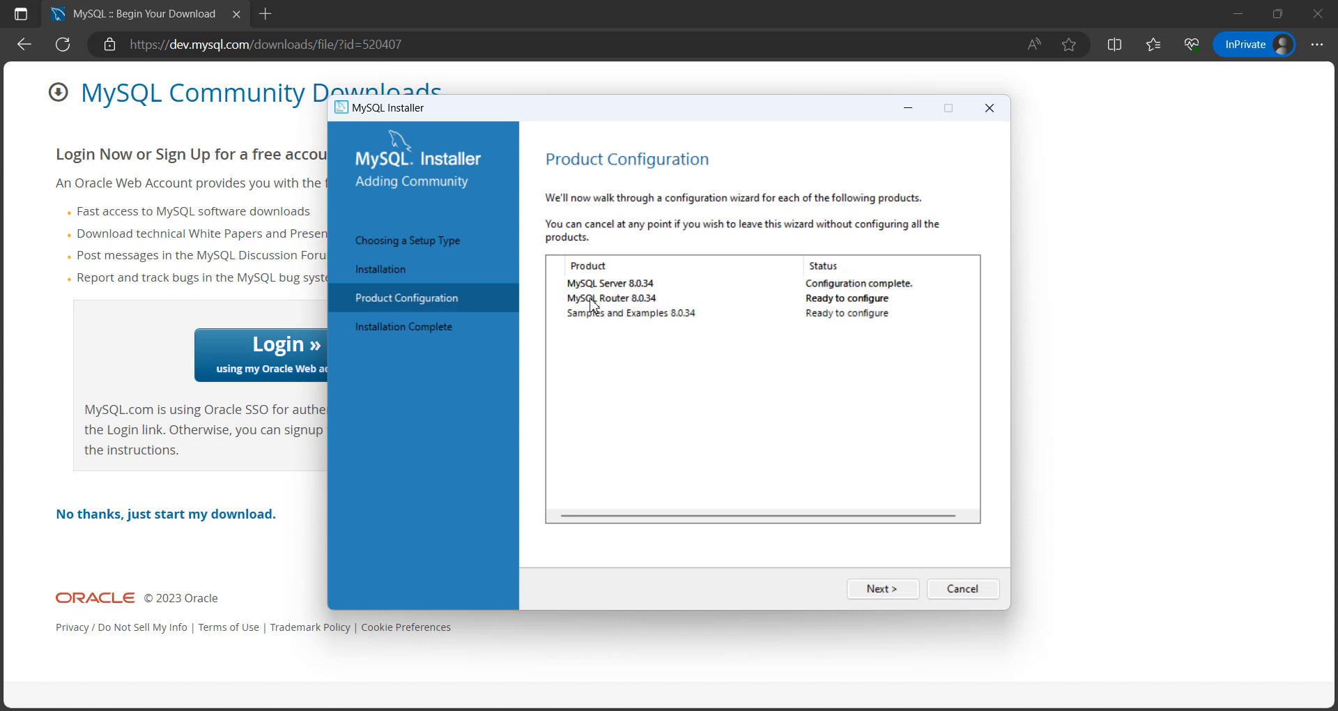
# Step: Finish the MySQL Router configuration without InnoDB Cluster bootstrapping and proceed to the Samples and Examples configuration
pyautogui.click(901, 595)
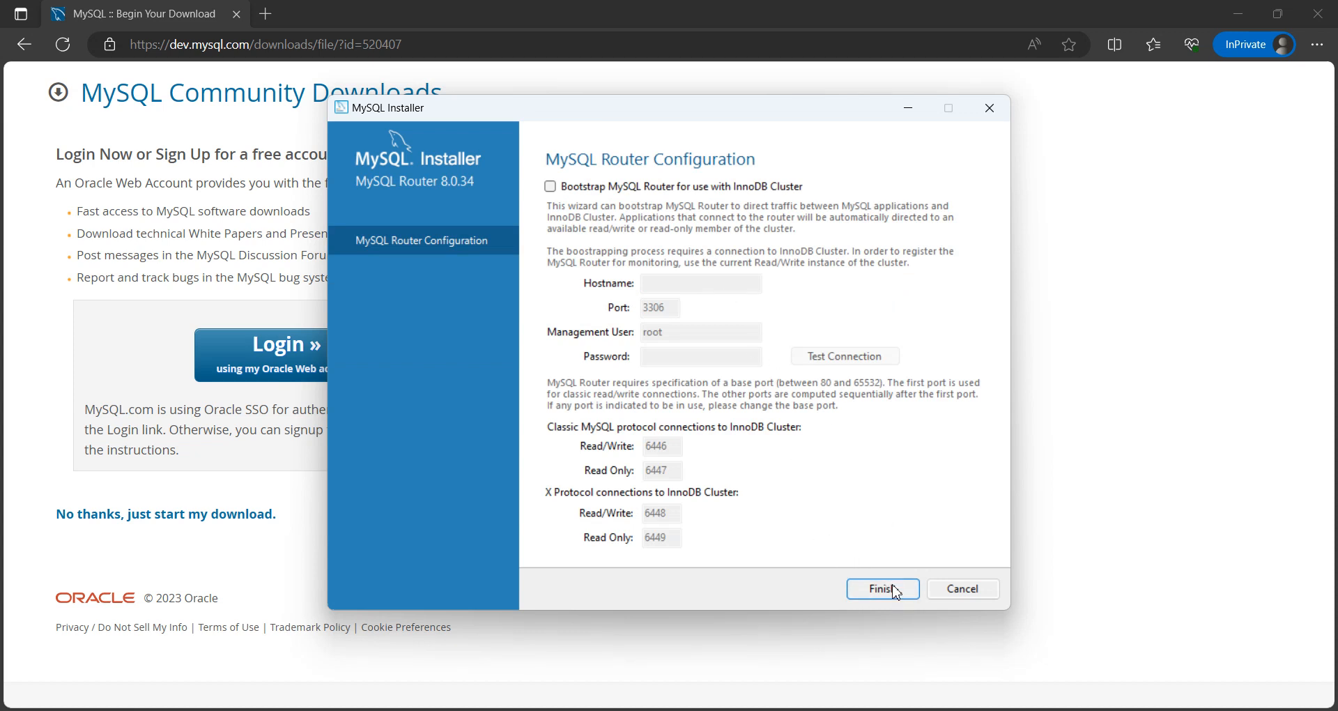
pyautogui.click(893, 589)
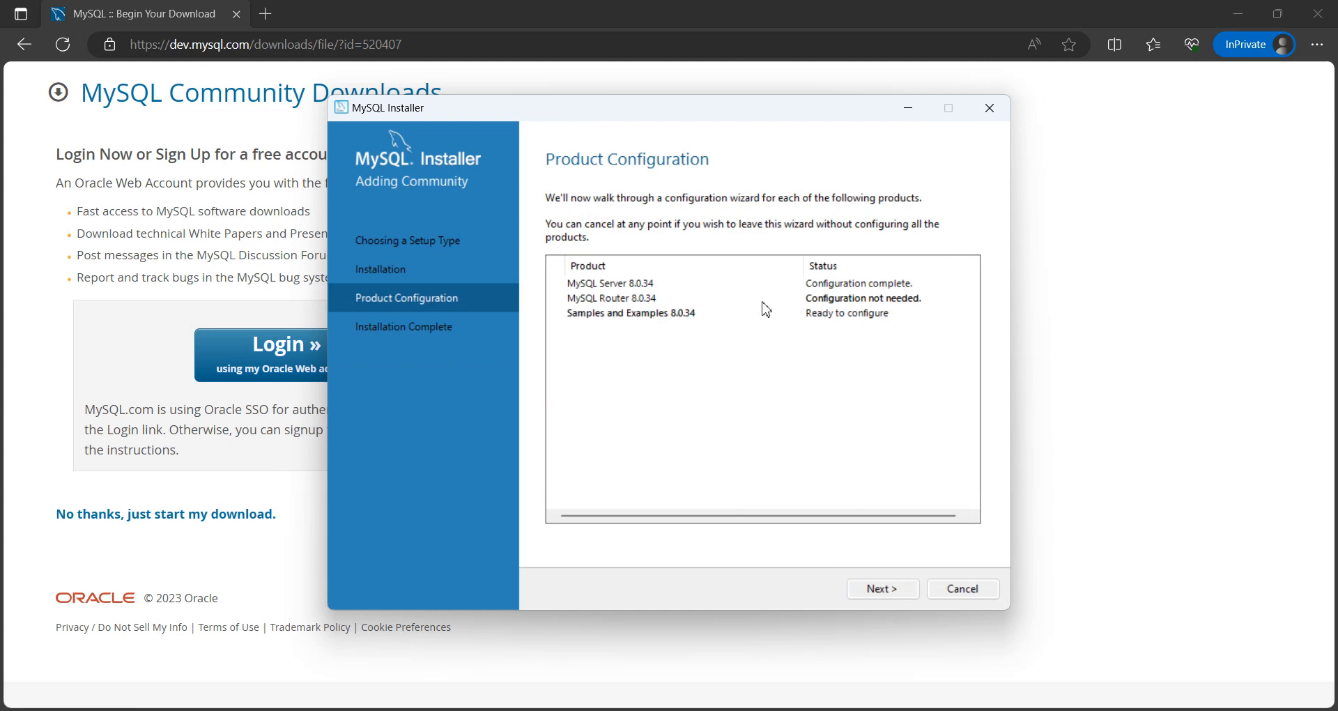
pyautogui.click(896, 592)
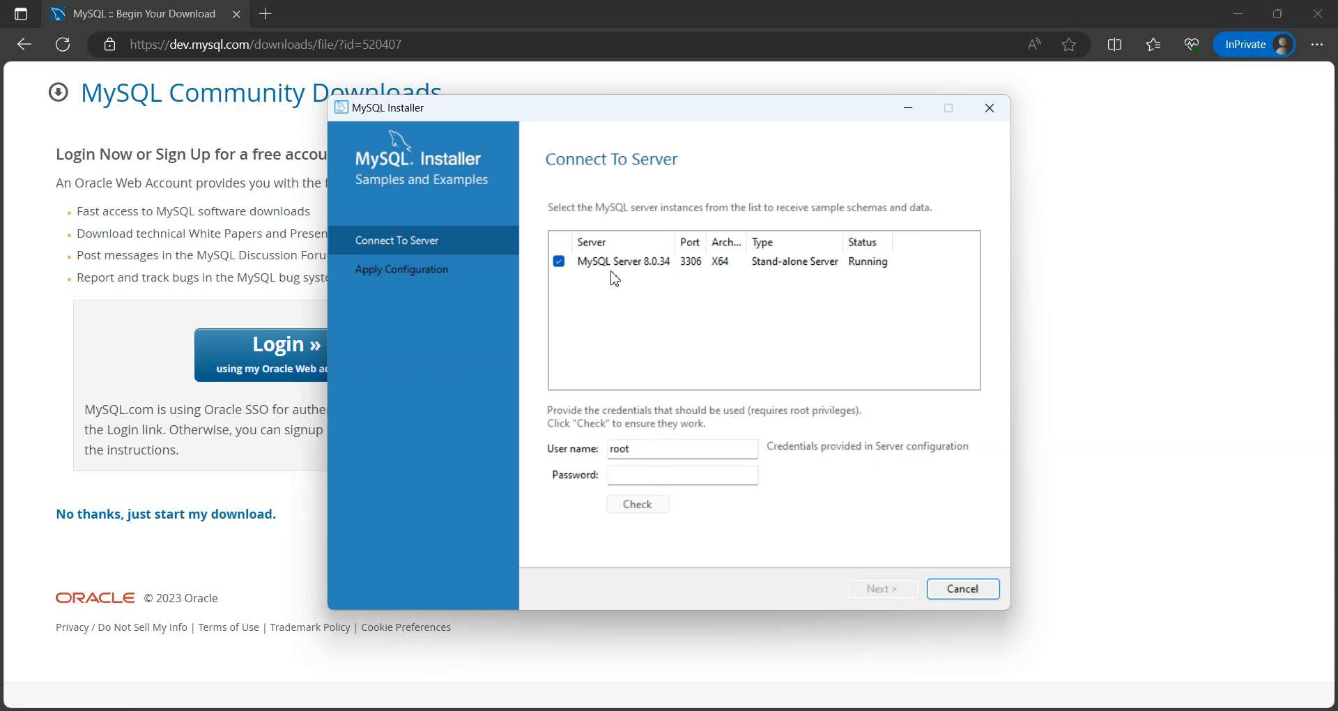
# Step: Enter the root password for MySQL Server 8.0.34, check the credentials, and continue to applying the samples configuration
pyautogui.click(680, 476)
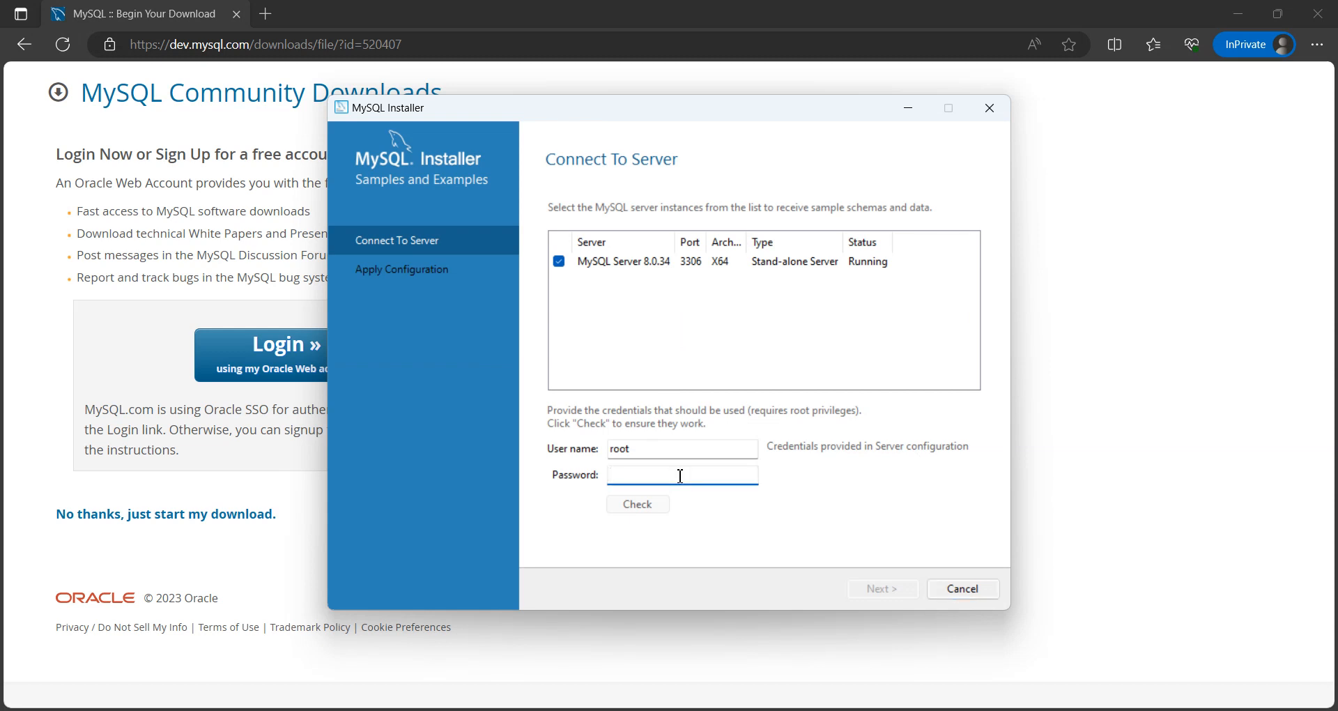
pyautogui.write('r')
pyautogui.click(662, 509)
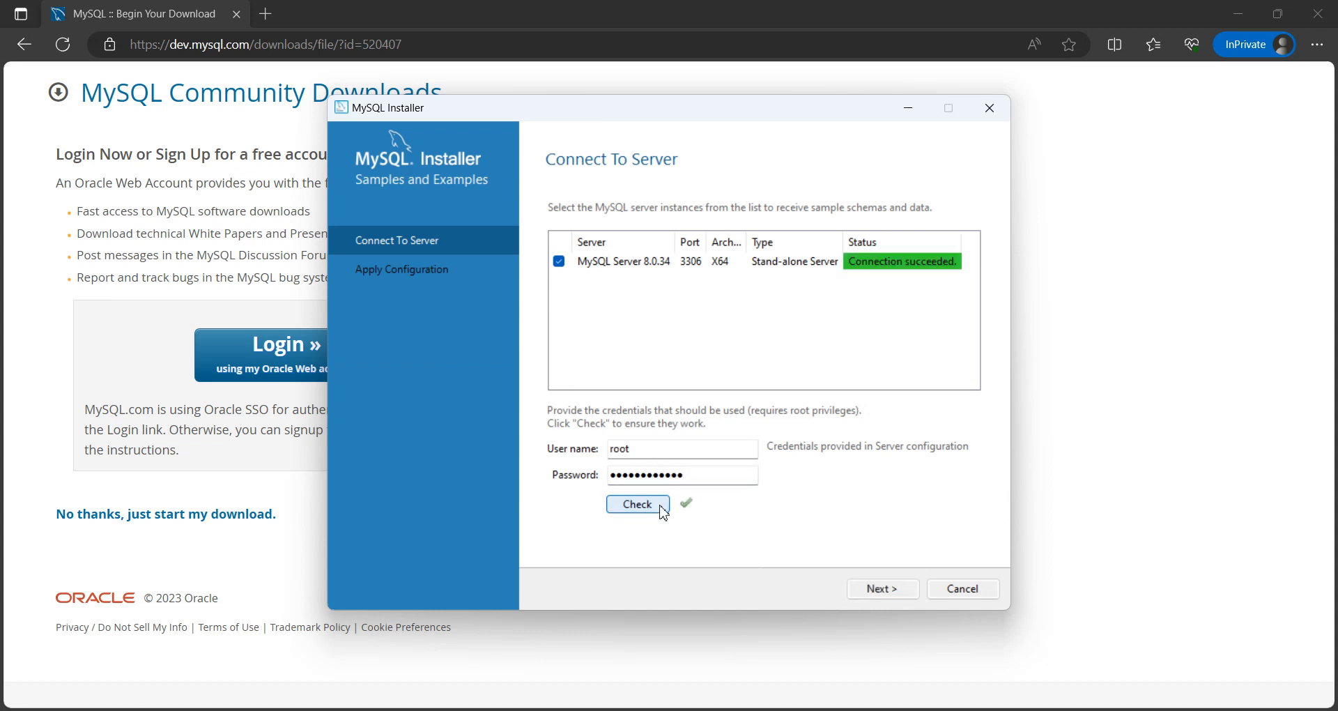
pyautogui.click(884, 590)
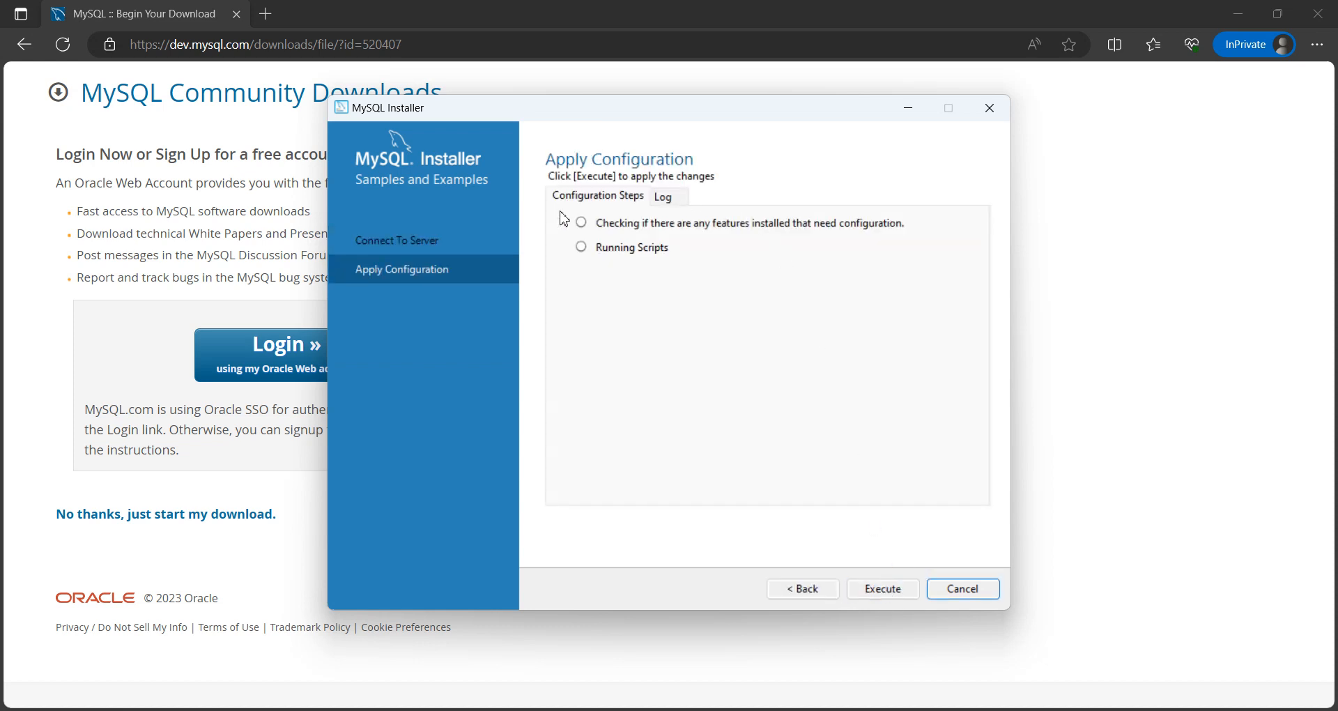
# Step: Execute the Samples and Examples configuration, review its log, and finish it
pyautogui.click(894, 594)
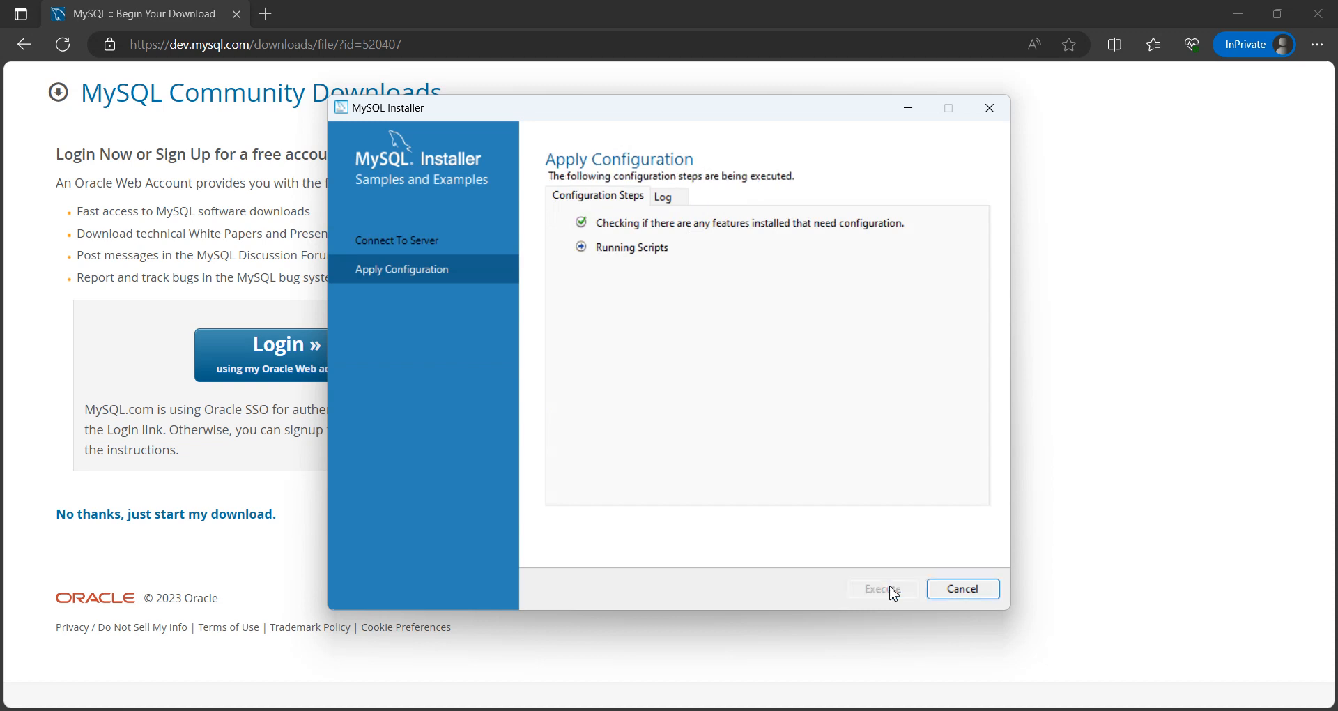
pyautogui.click(676, 200)
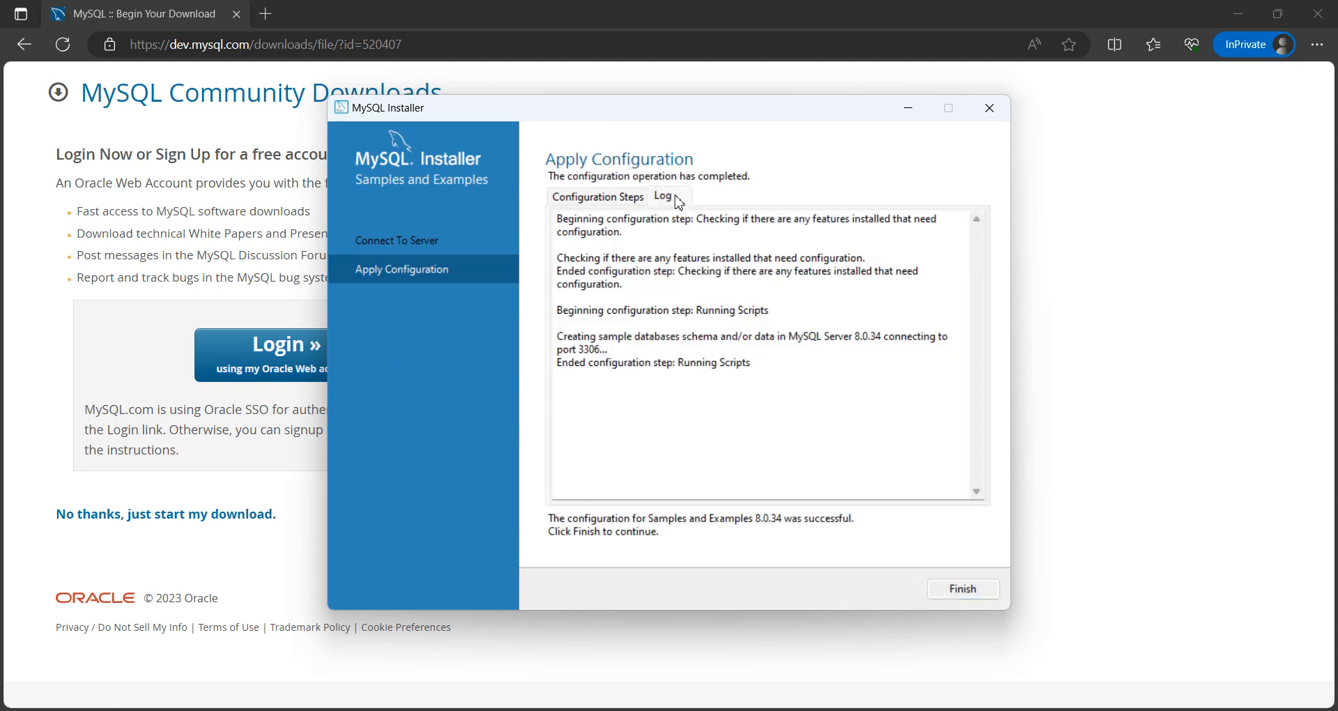
pyautogui.click(588, 202)
pyautogui.click(977, 588)
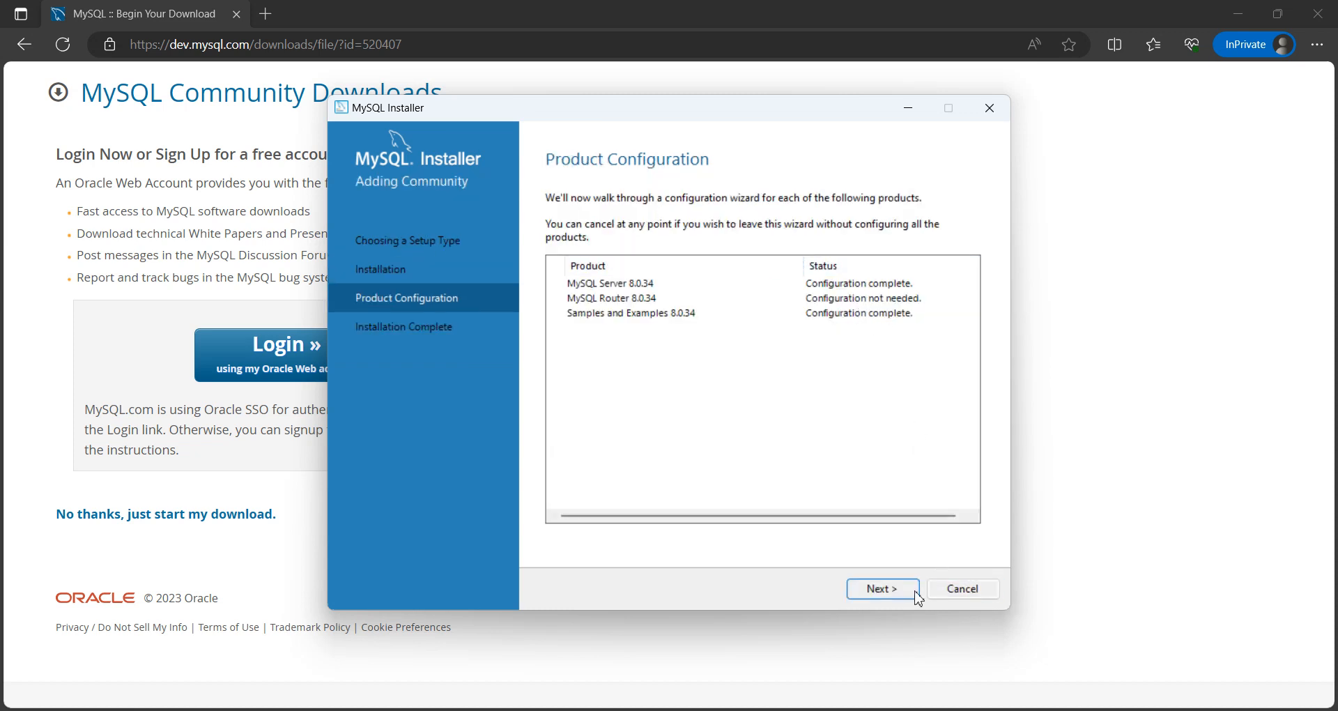
# Step: Complete the installation with MySQL Workbench and MySQL Shell set to start after setup, and close the InPrivate download window
pyautogui.click(884, 591)
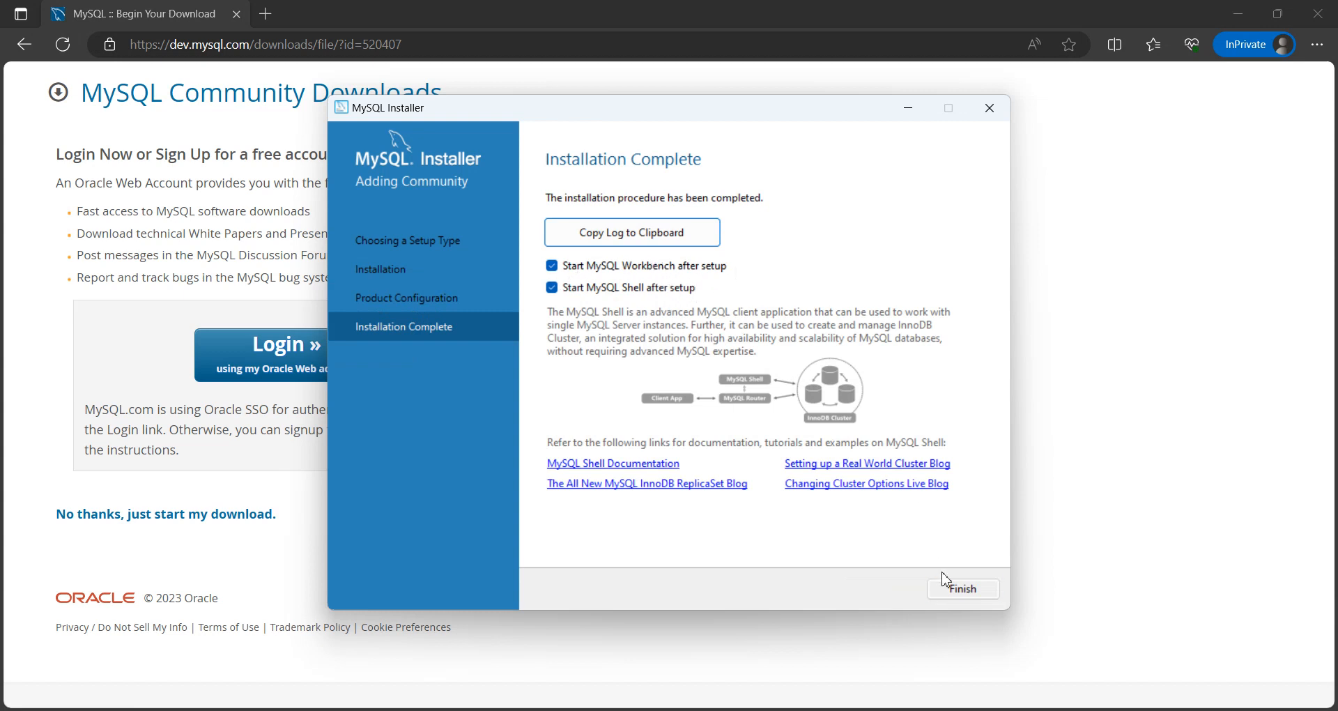
pyautogui.click(961, 594)
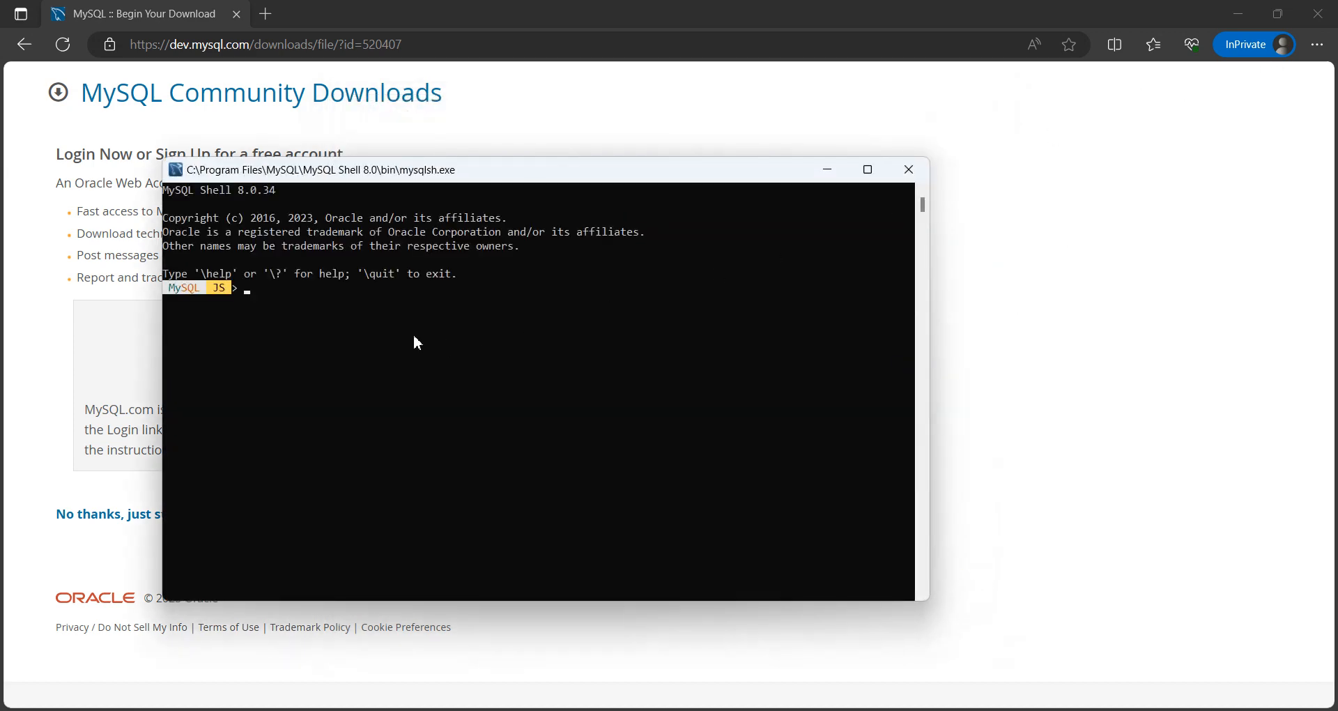
pyautogui.click(1328, 19)
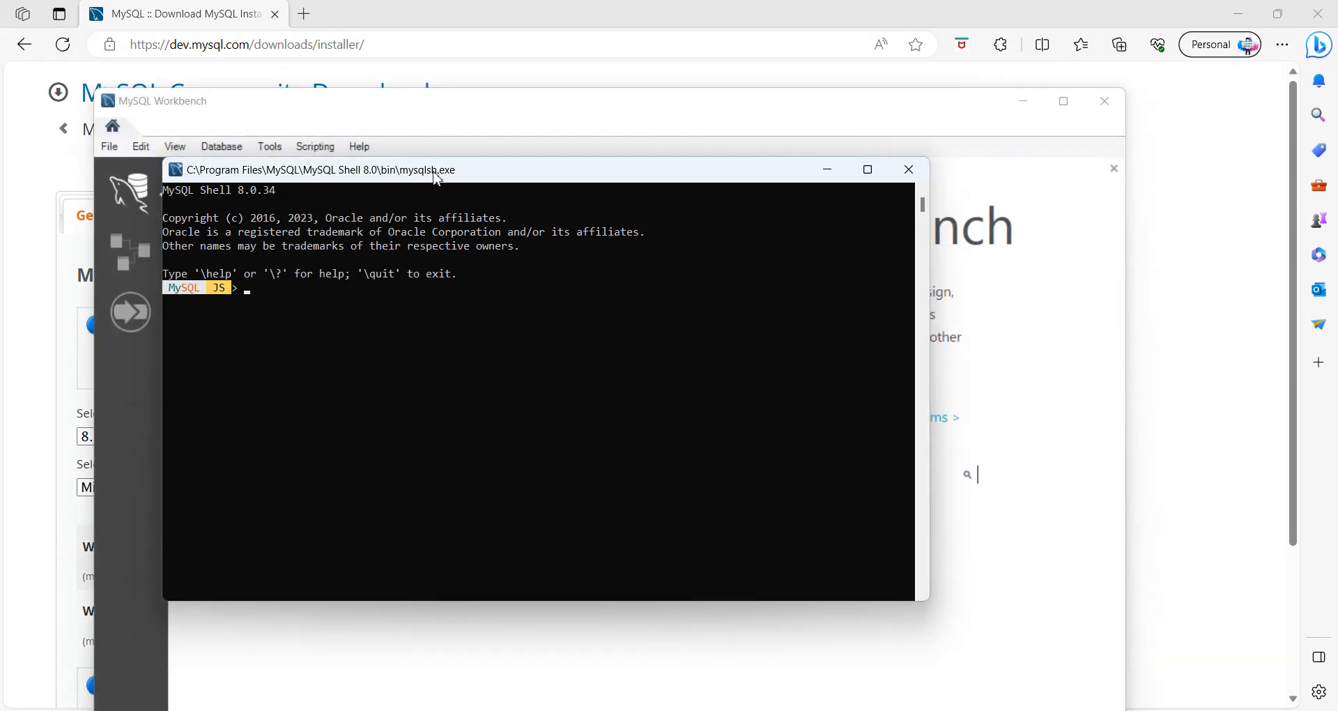
# Step: Switch to MySQL Workbench and open the Local instance MySQL80 connection with the root password
pyautogui.moveTo(437, 178); pyautogui.dragTo(762, 139)
pyautogui.moveTo(824, 115); pyautogui.dragTo(886, 127)
pyautogui.click(419, 99)
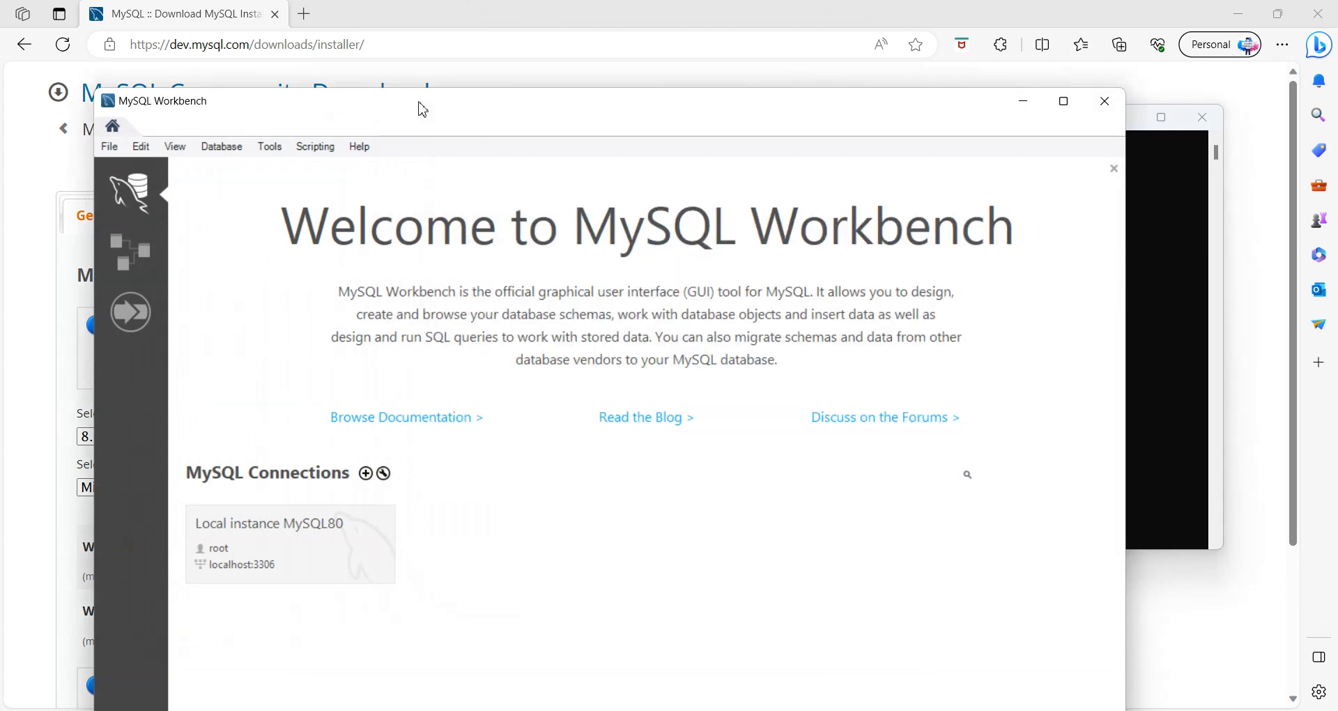
pyautogui.moveTo(529, 110); pyautogui.dragTo(475, 60)
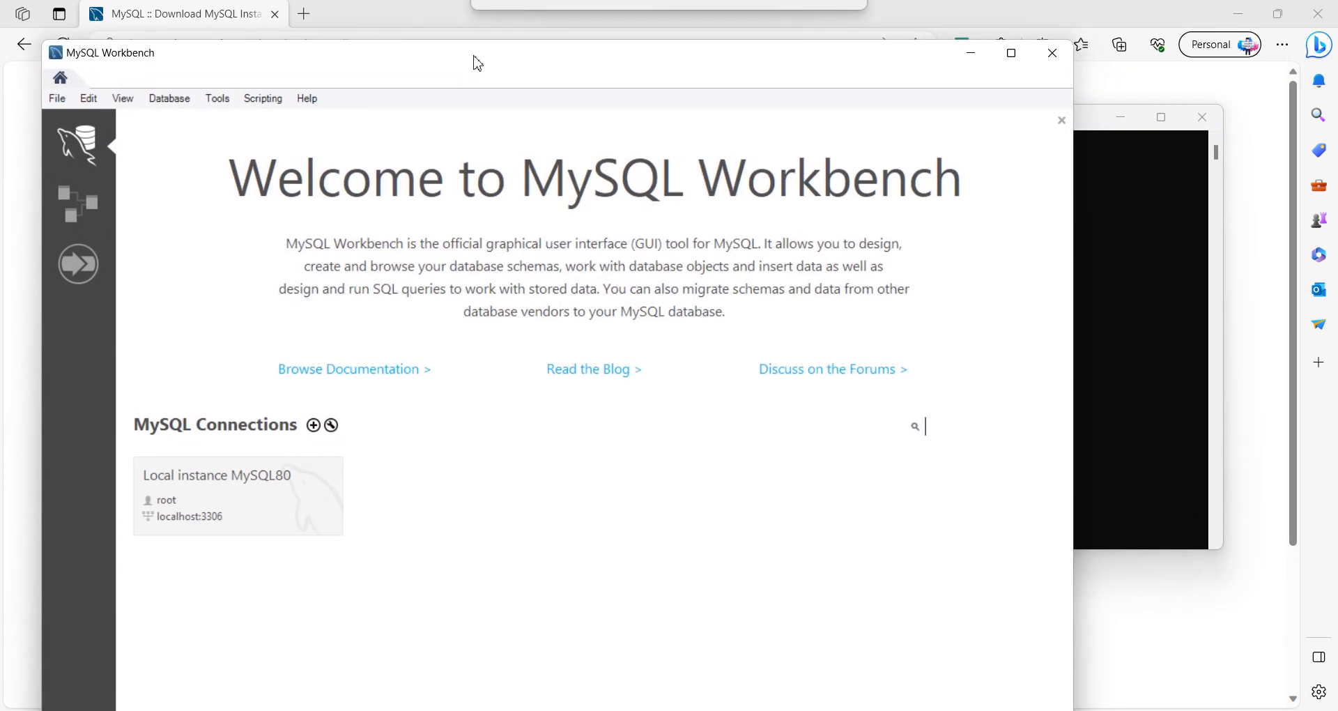
pyautogui.click(220, 501)
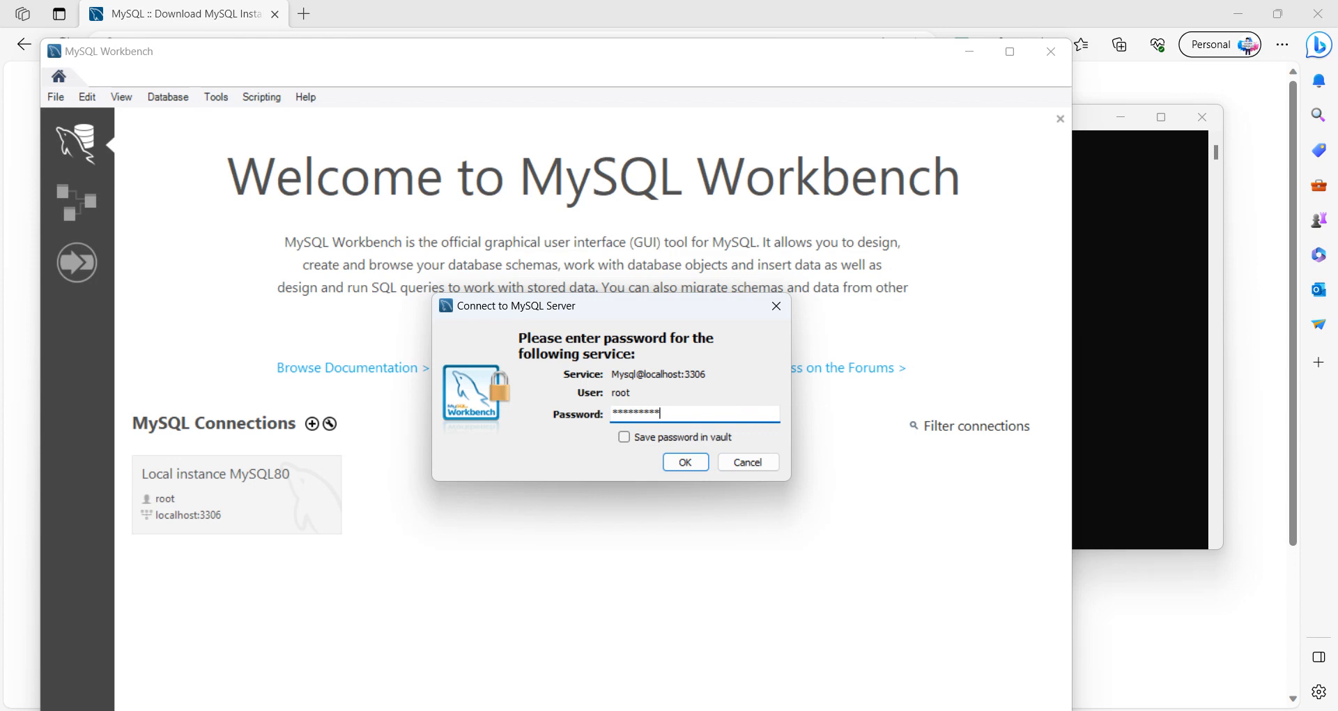
pyautogui.press('Return')
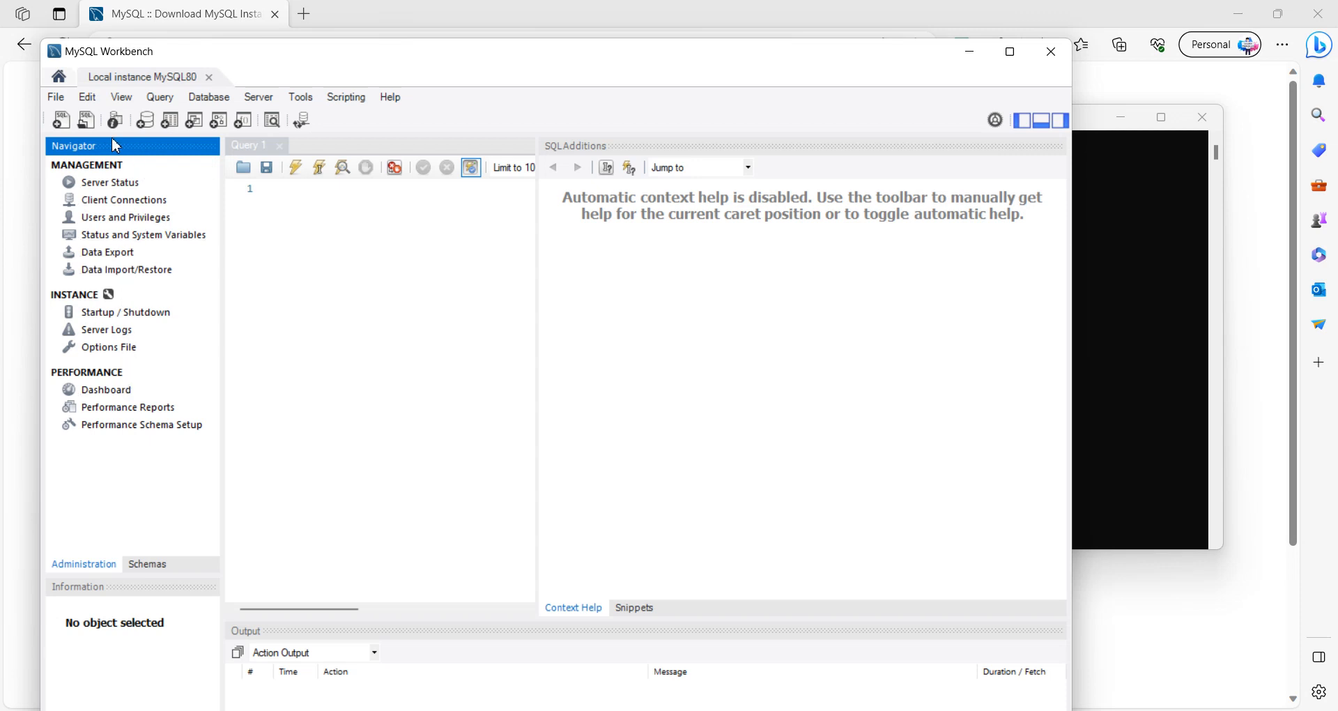
pyautogui.click(55, 99)
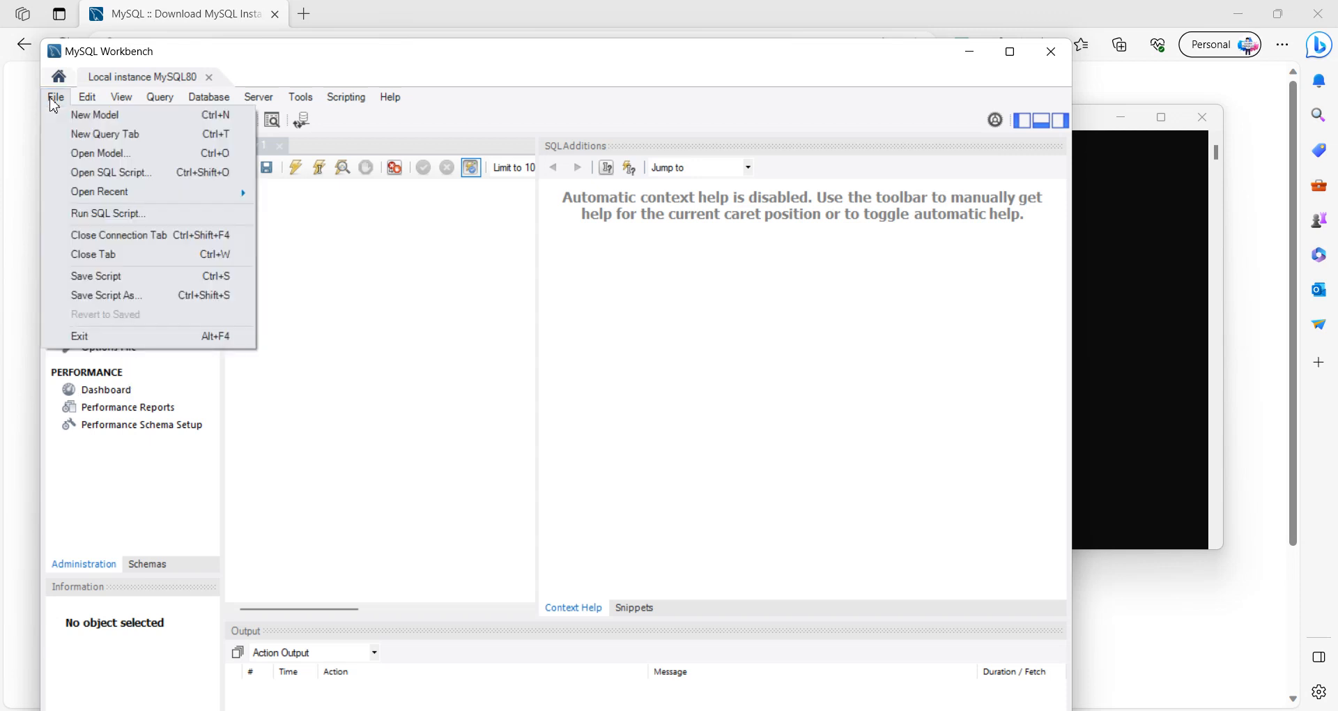
pyautogui.click(54, 104)
pyautogui.click(302, 220)
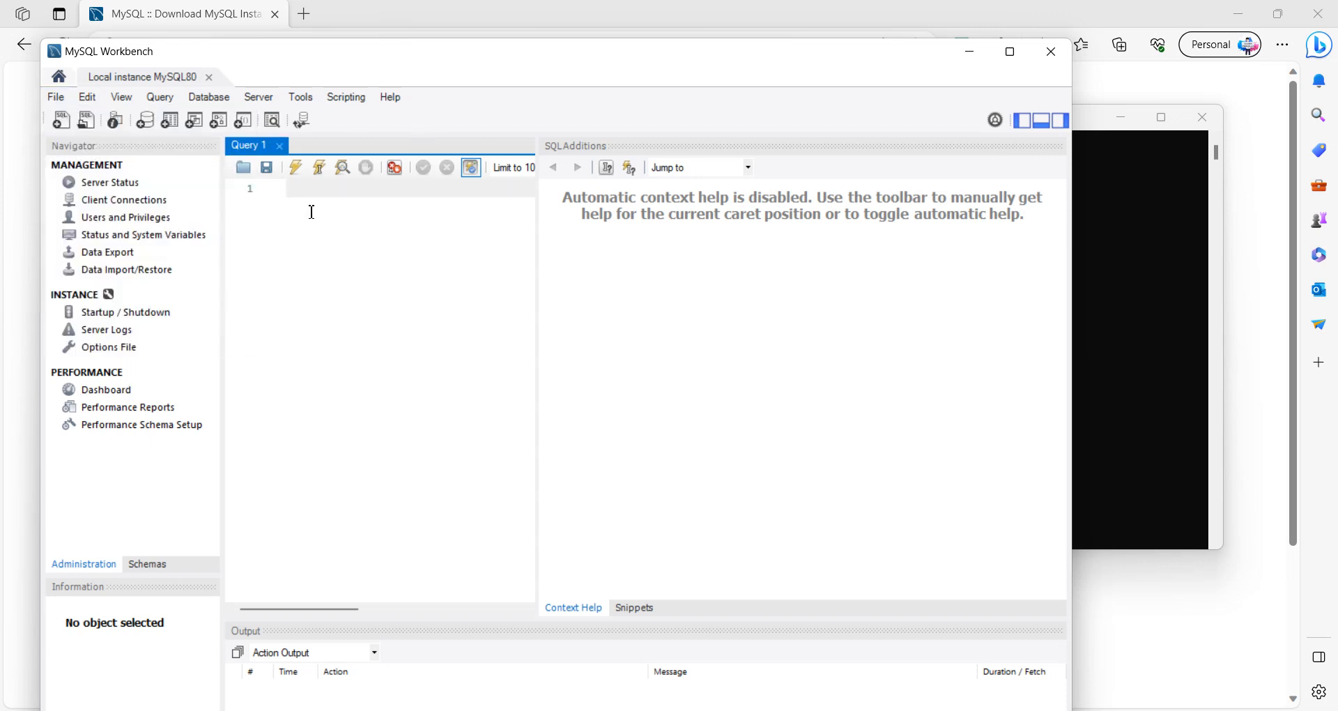
pyautogui.click(265, 99)
pyautogui.click(264, 99)
pyautogui.click(56, 100)
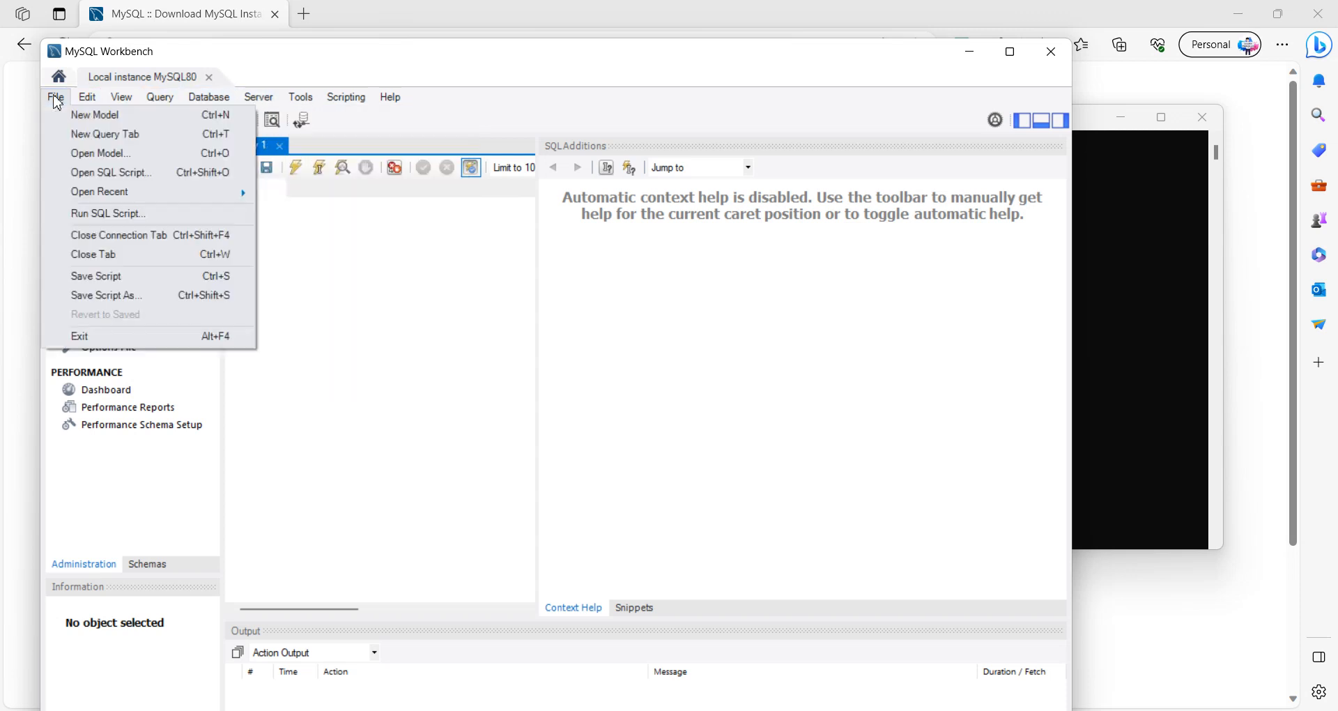
pyautogui.click(370, 341)
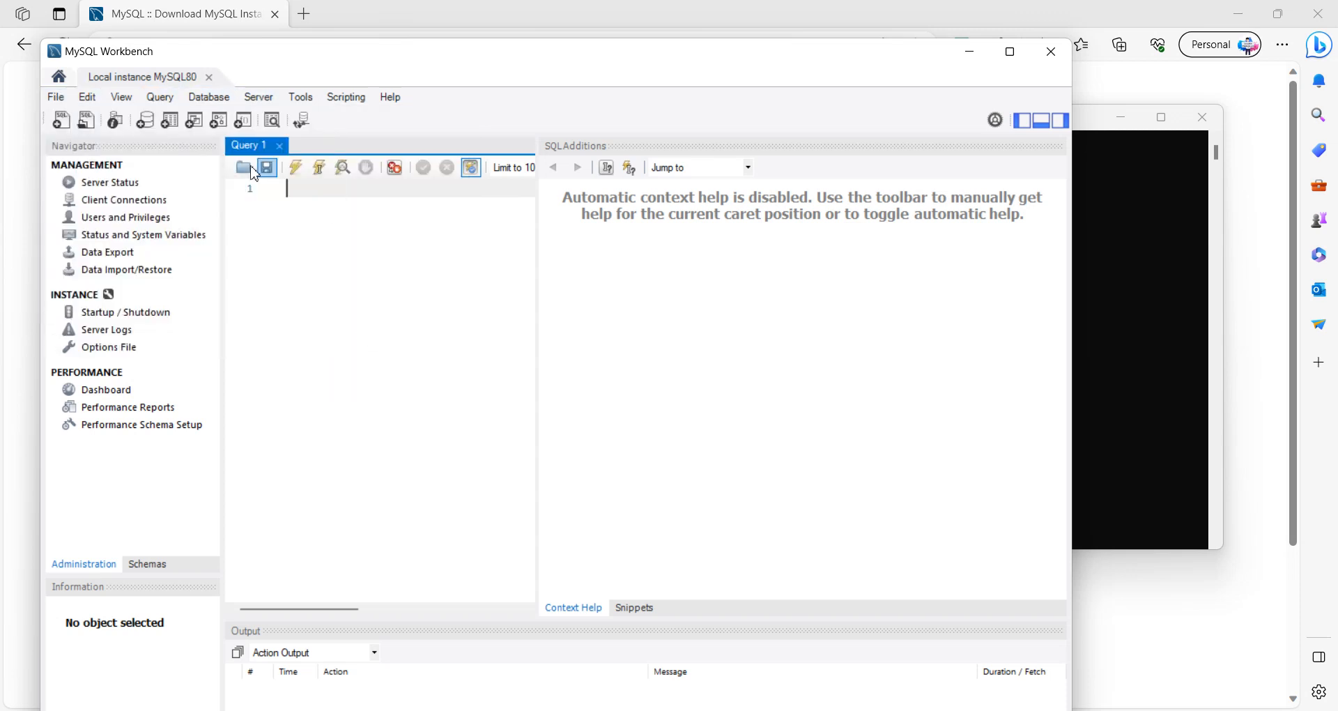
# Step: Set up a new Standard (TCP/IP) connection named learnprogram on the Workbench home screen, replacing the root username with learnprogram
pyautogui.click(60, 80)
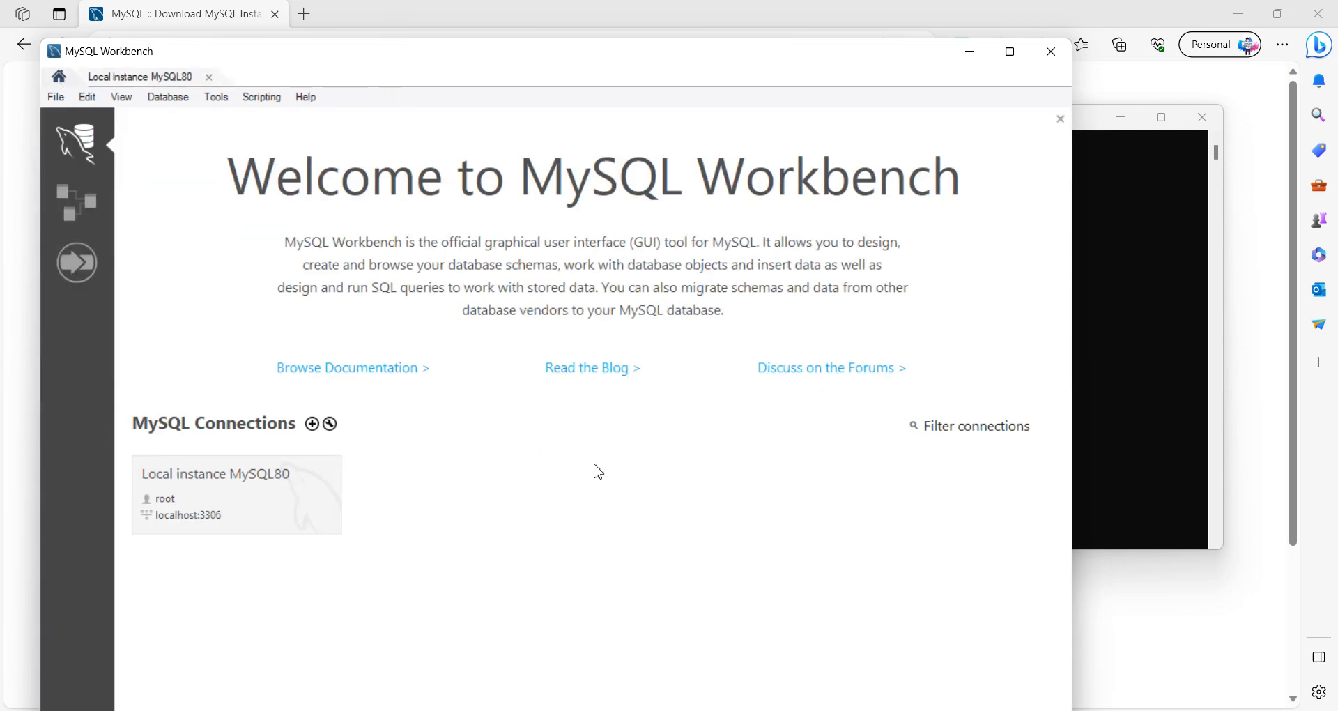
pyautogui.click(313, 427)
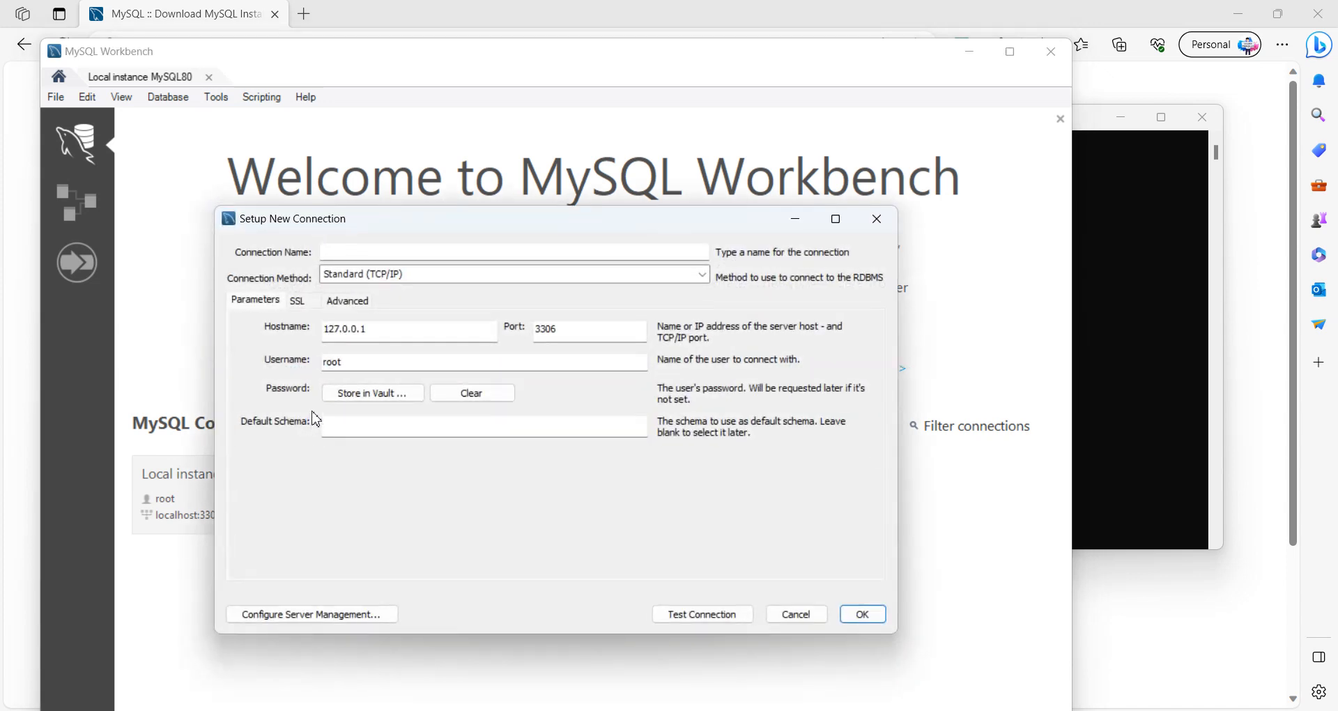
pyautogui.click(357, 252)
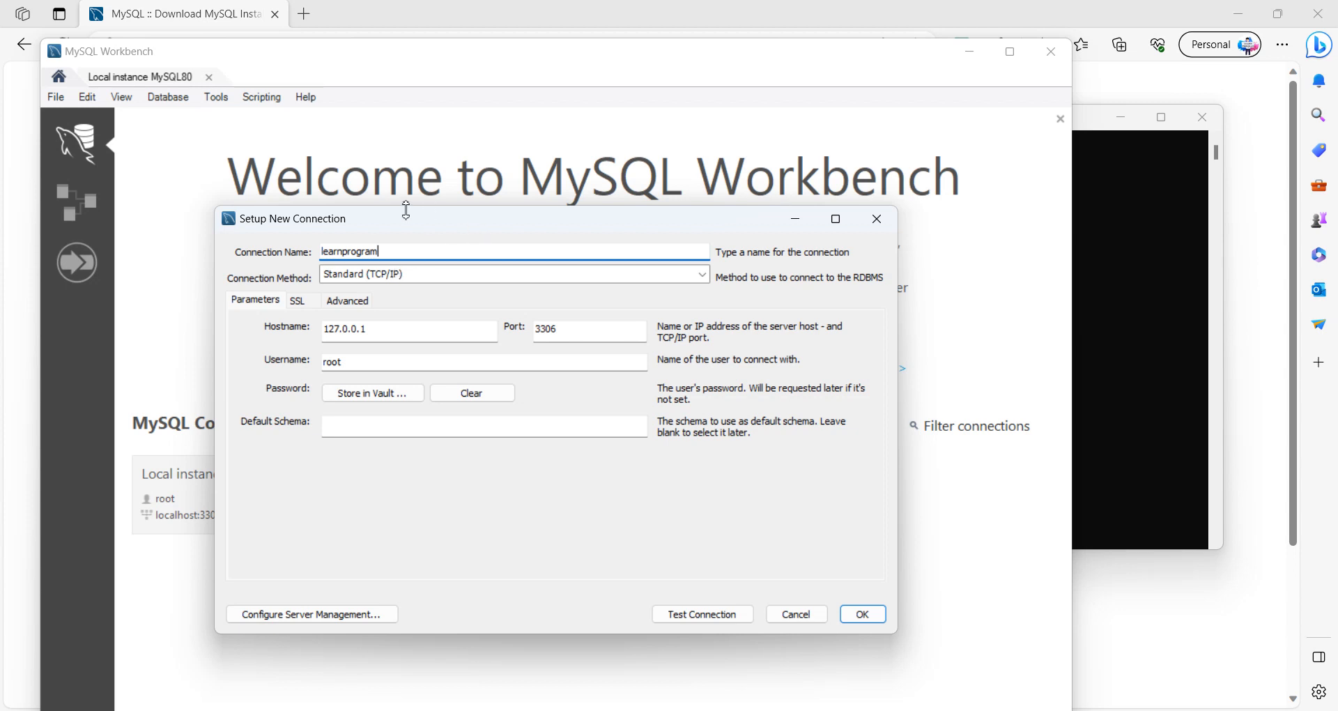
pyautogui.moveTo(412, 218); pyautogui.dragTo(480, 185)
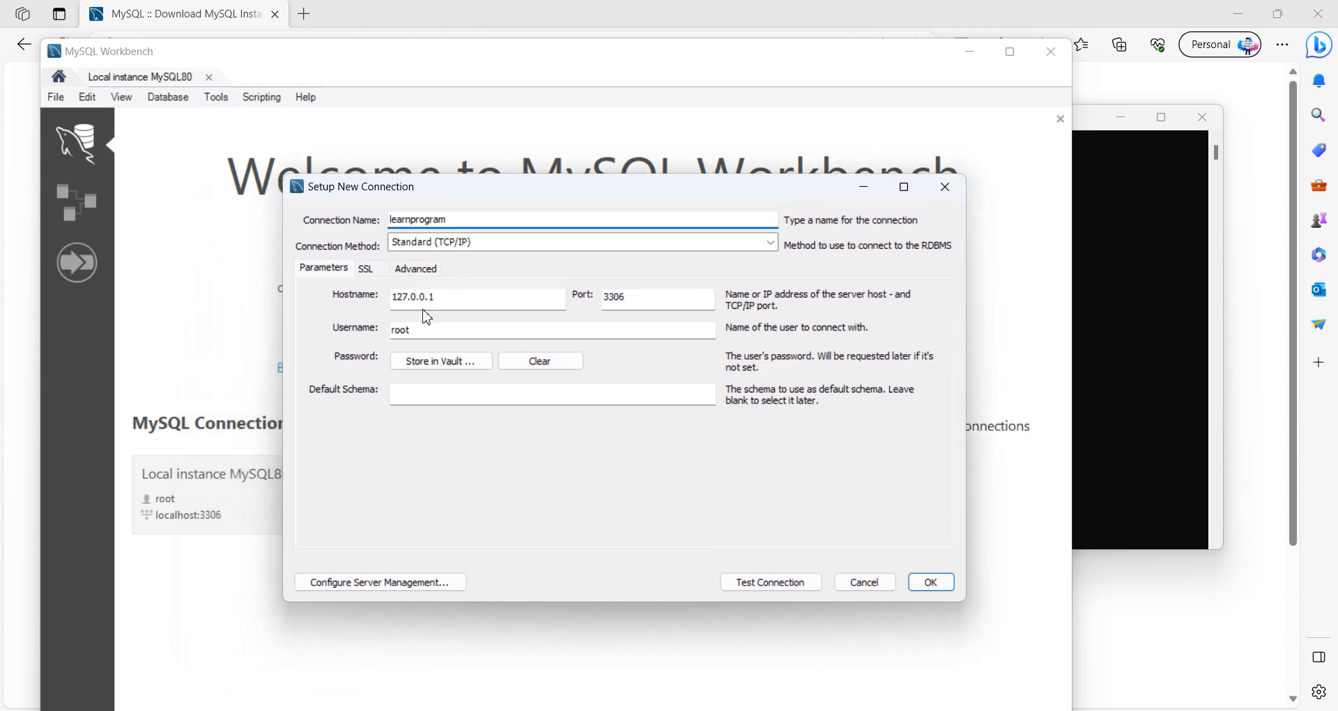
pyautogui.doubleClick(411, 328)
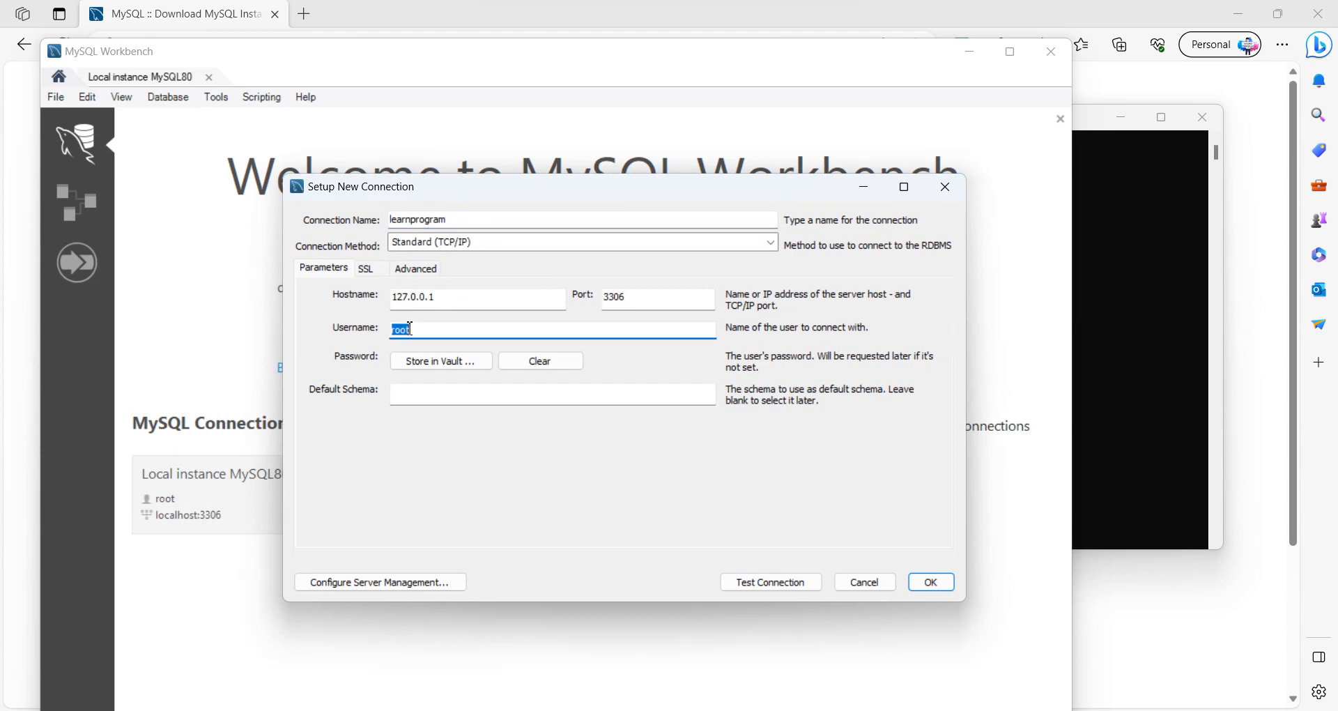
pyautogui.press('BackSpace')
# Step: Test the new learnprogram connection using the account's password and dismiss the connection report
pyautogui.click(766, 586)
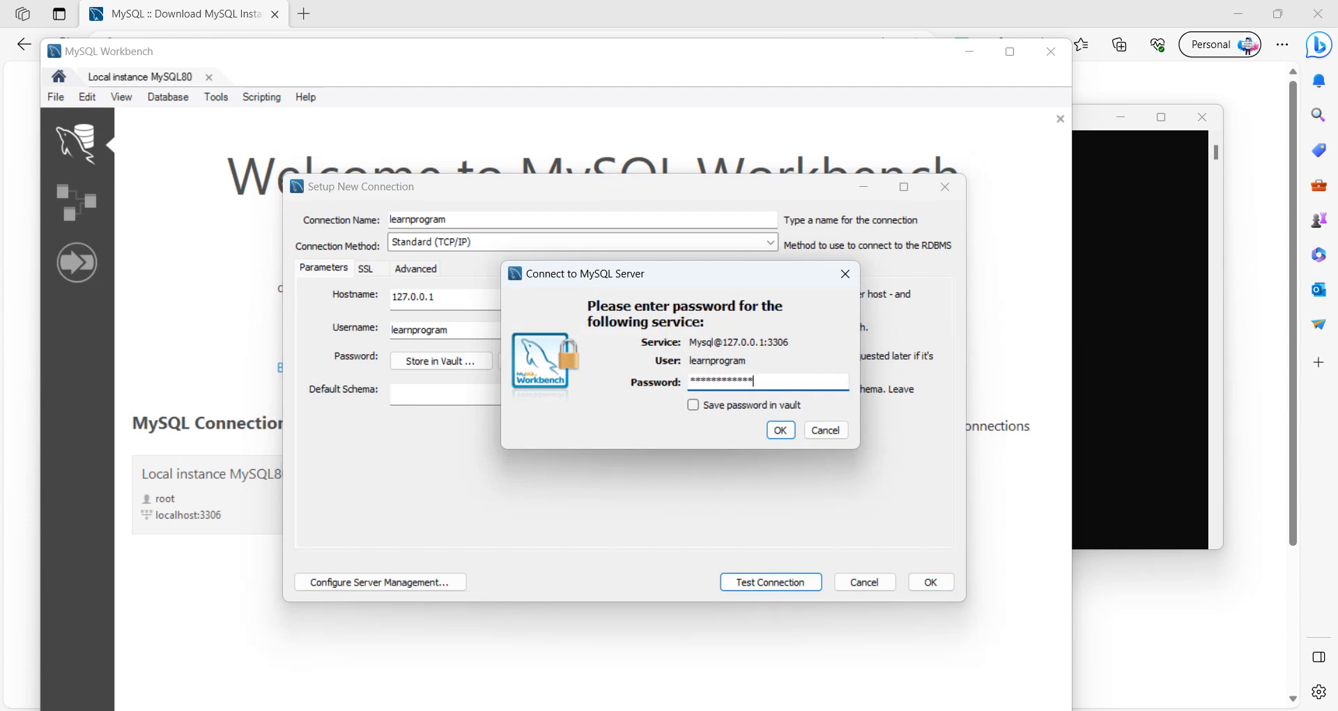
pyautogui.press('Return')
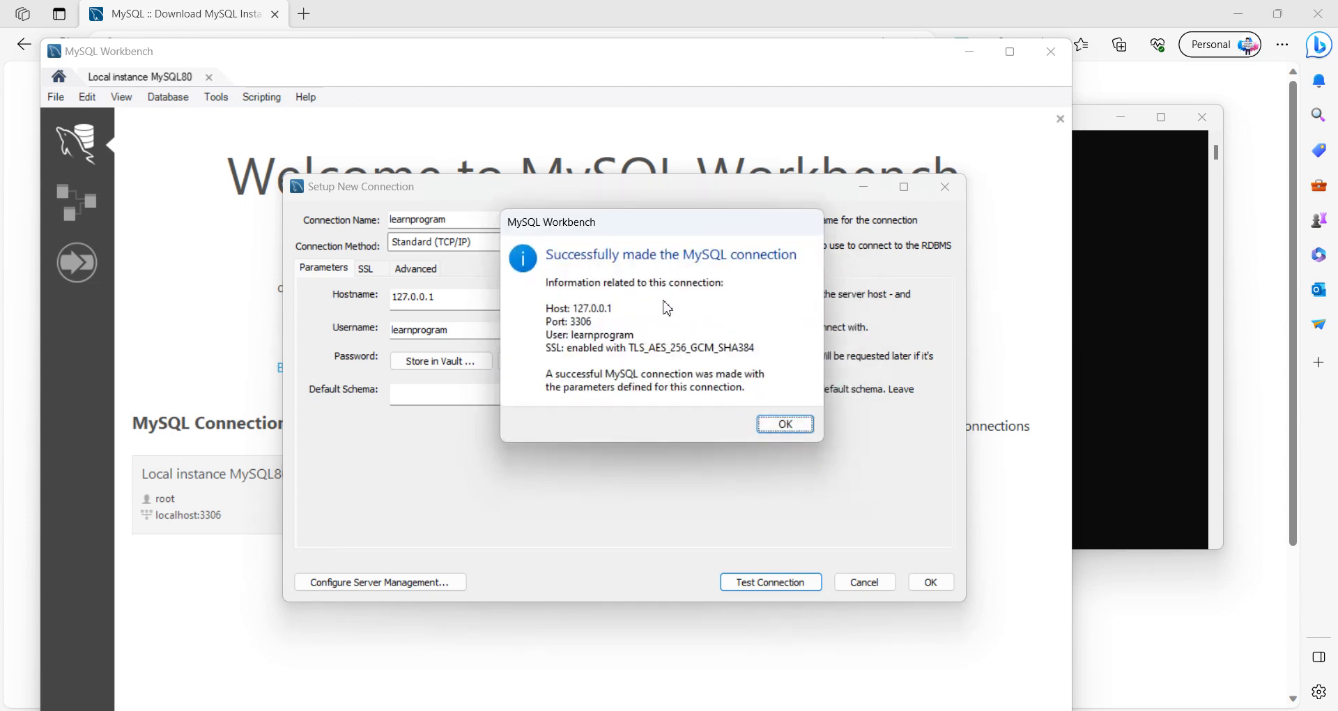
pyautogui.click(785, 426)
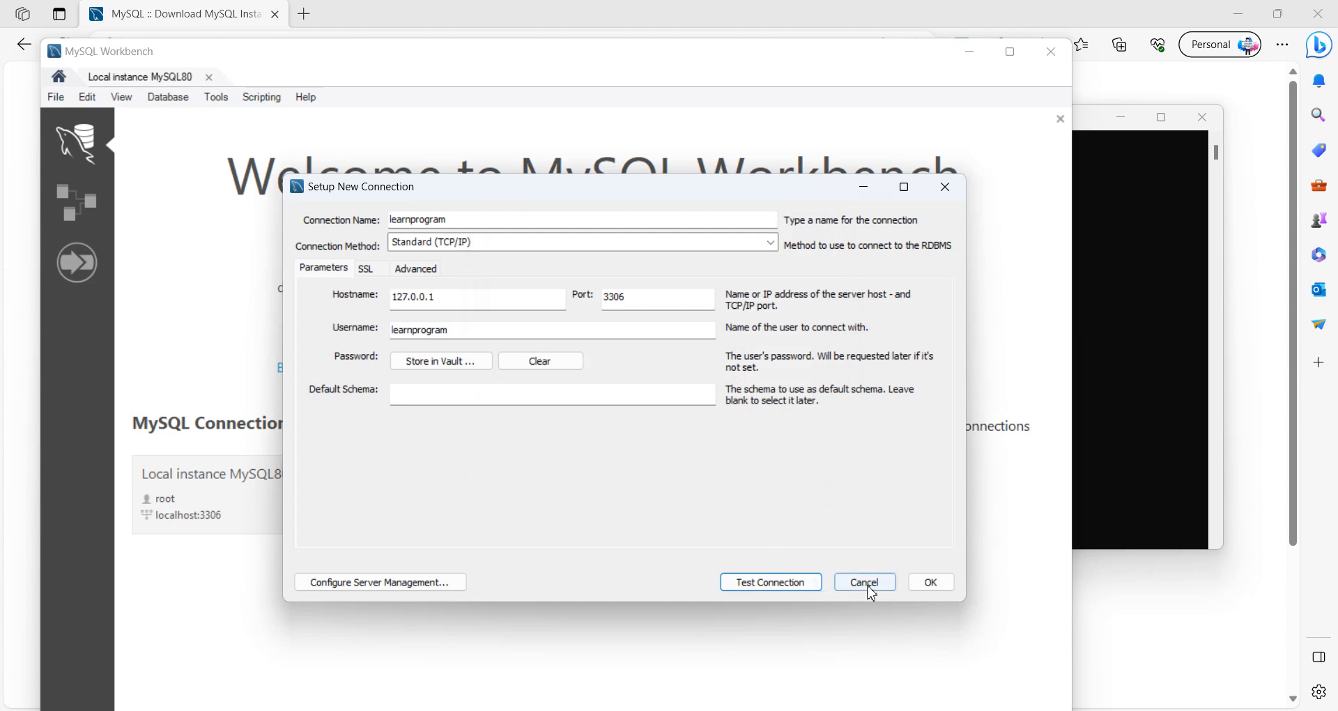
# Step: Save the tested learnprogram connection to the MySQL Connections list
pyautogui.click(920, 583)
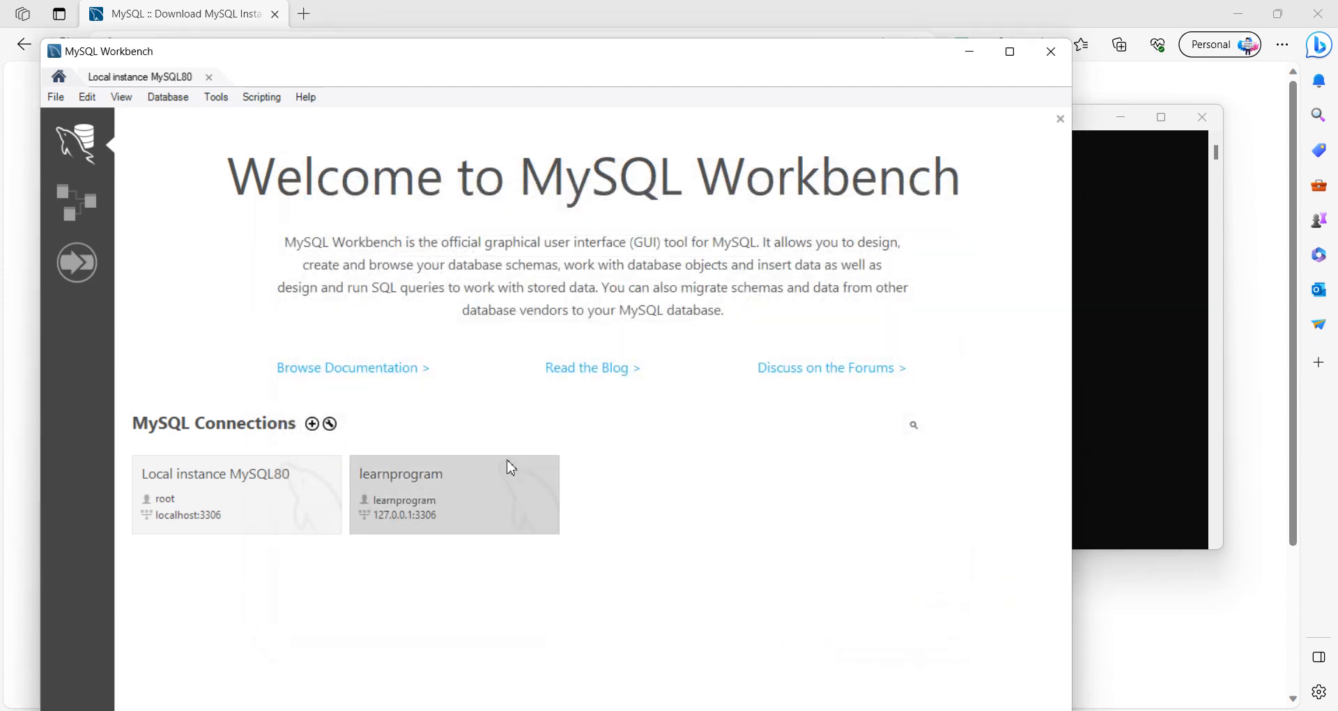
# Step: Review the SSL, Advanced and Parameters settings offered for another new connection, and close the setup without saving
pyautogui.click(312, 424)
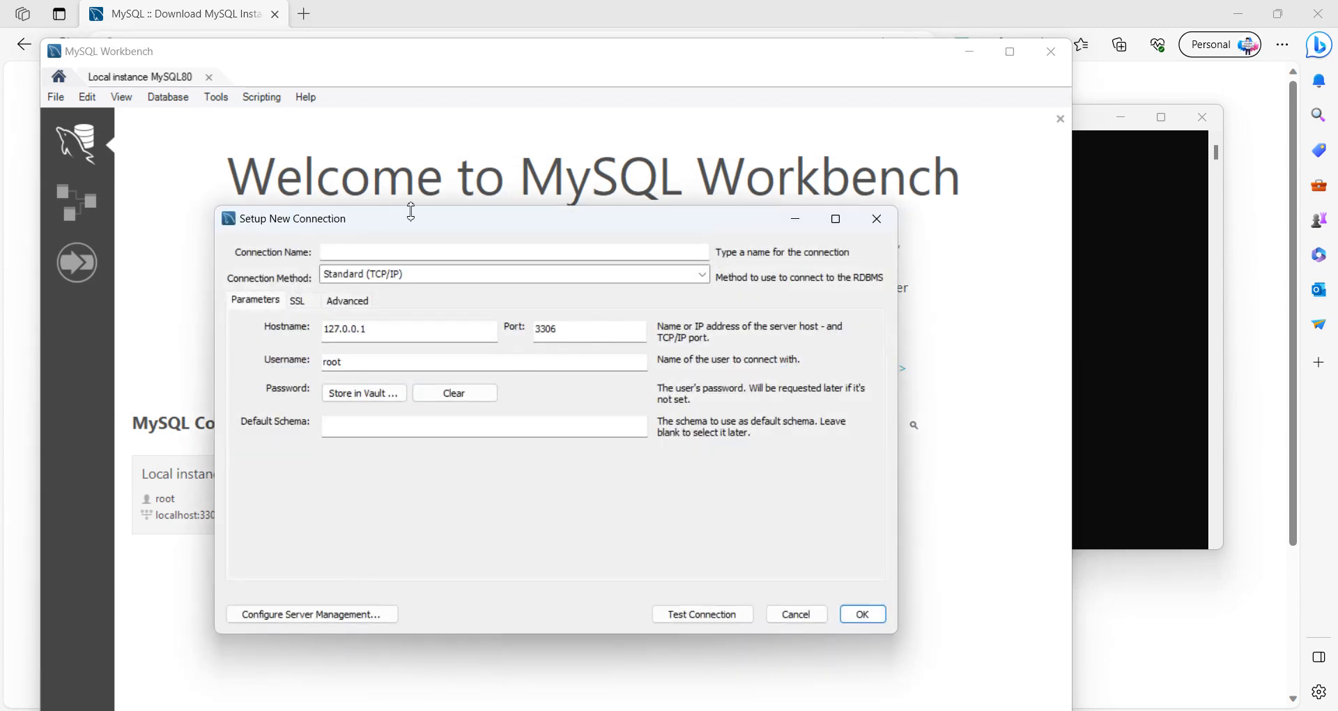
pyautogui.moveTo(412, 212); pyautogui.dragTo(701, 139)
pyautogui.click(539, 211)
pyautogui.click(589, 213)
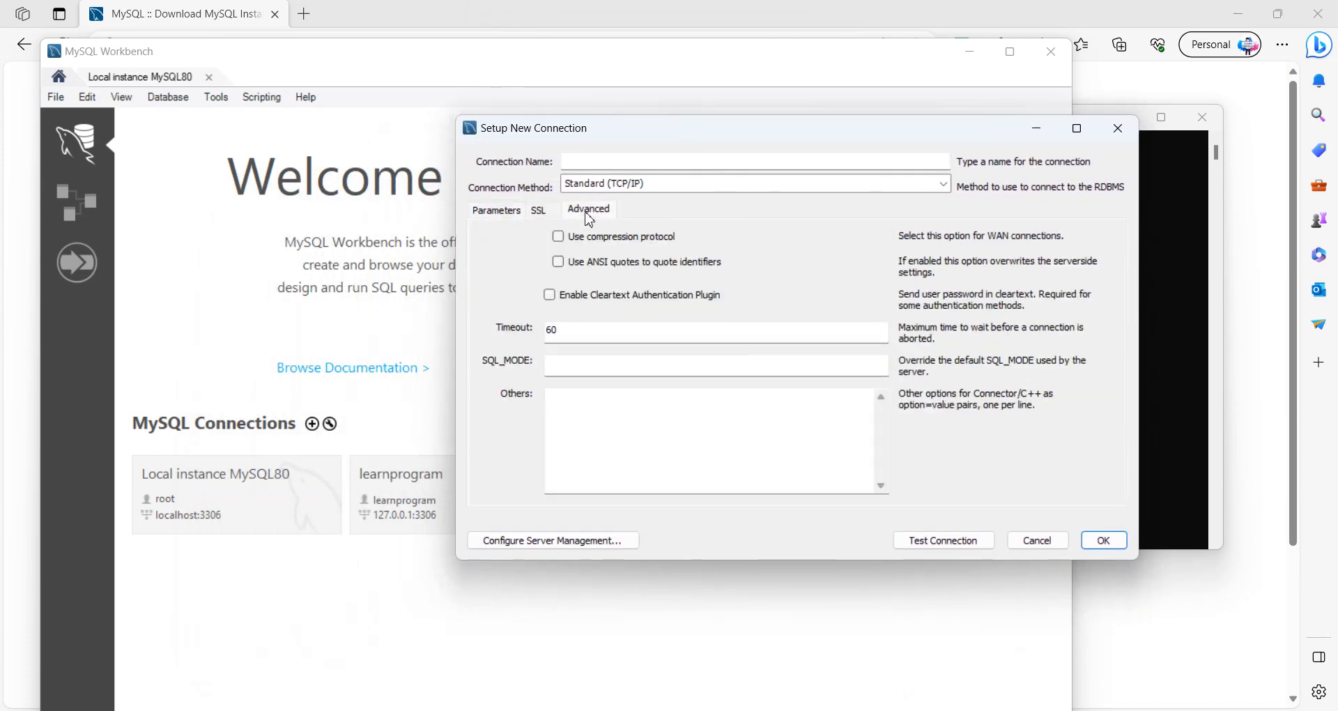
pyautogui.click(520, 211)
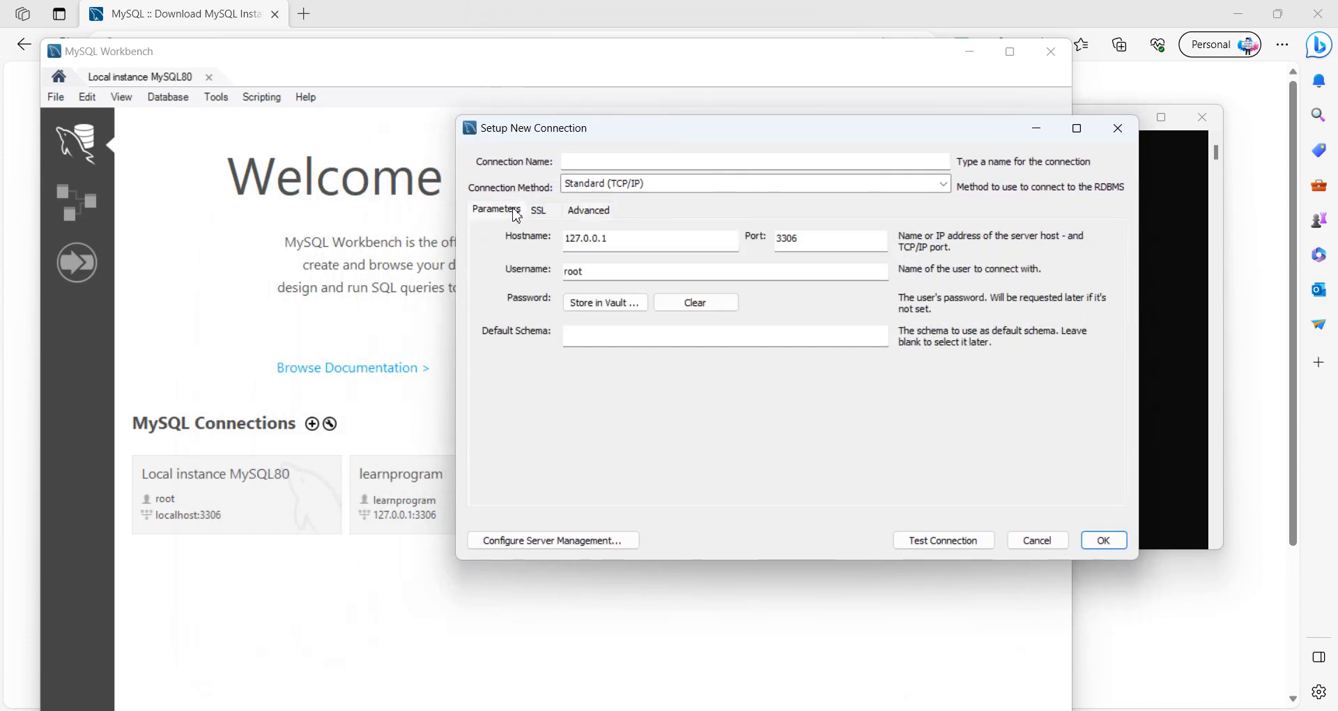
pyautogui.click(1057, 546)
# Step: Open the learnprogram connection and maximize the Workbench window around its empty query editor
pyautogui.click(458, 513)
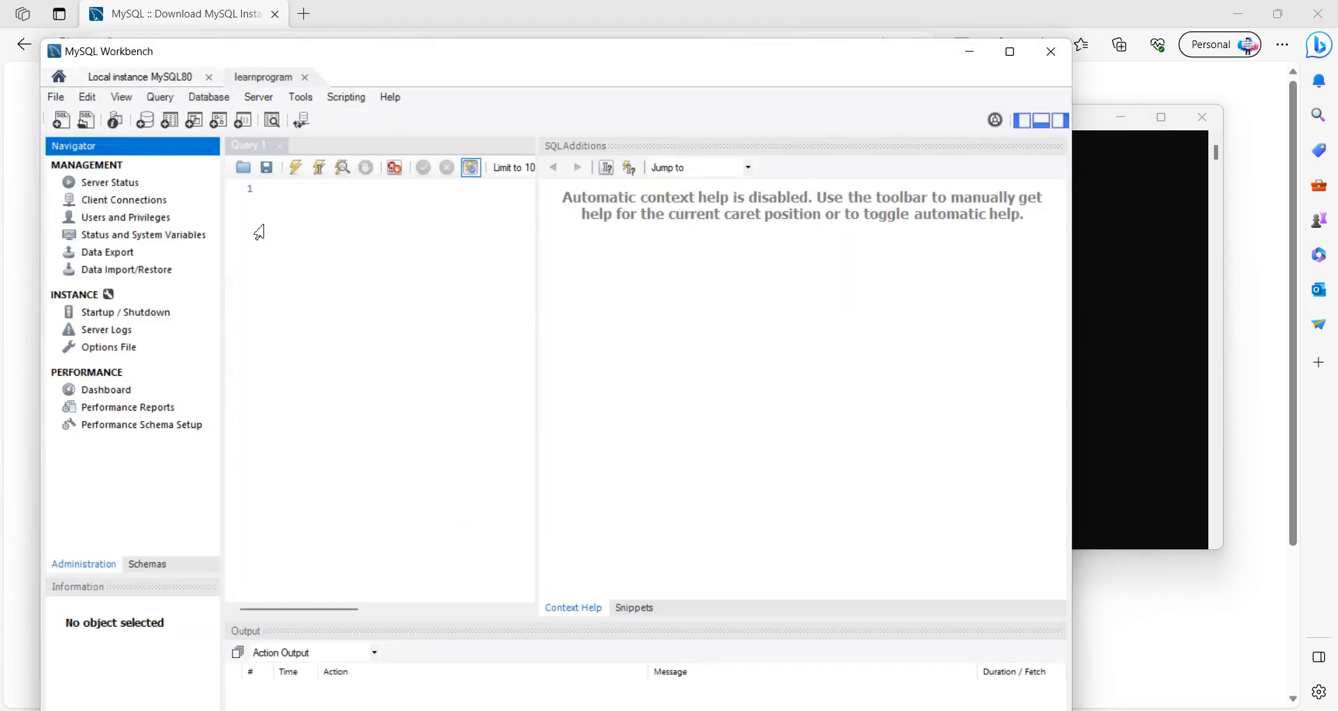
pyautogui.click(324, 202)
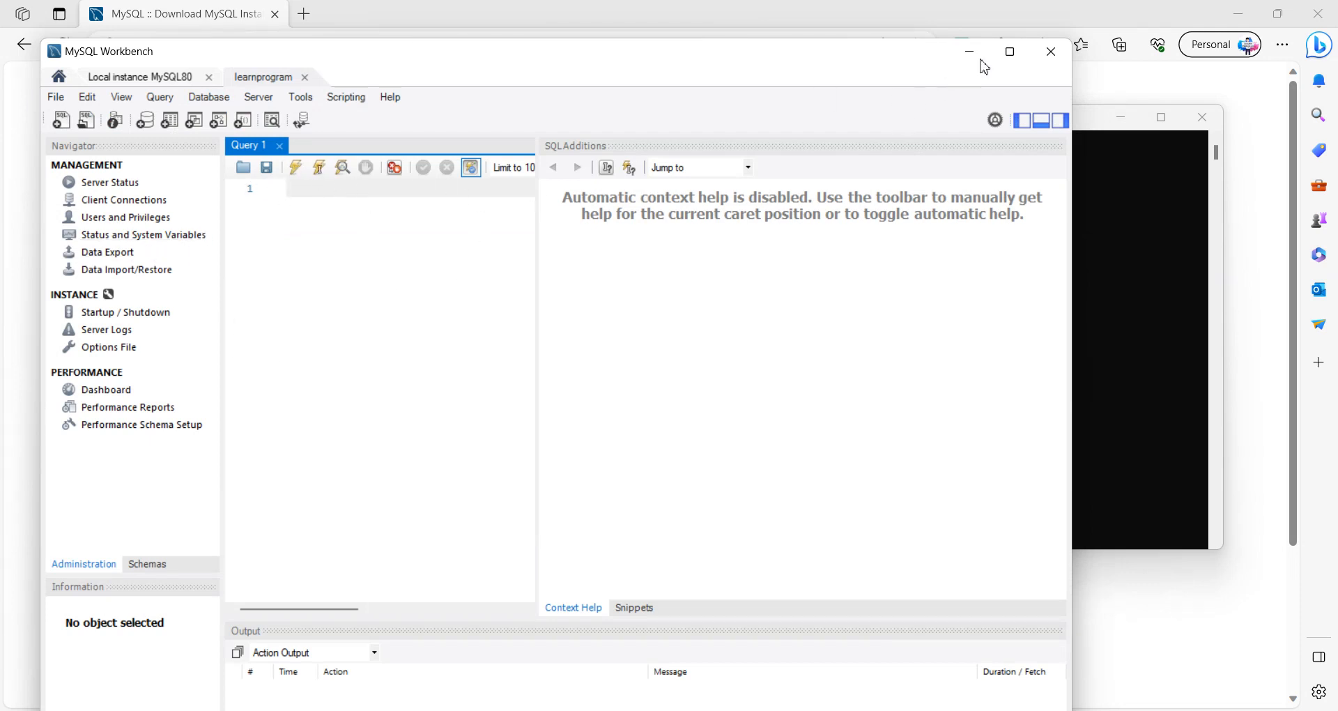
pyautogui.click(1004, 52)
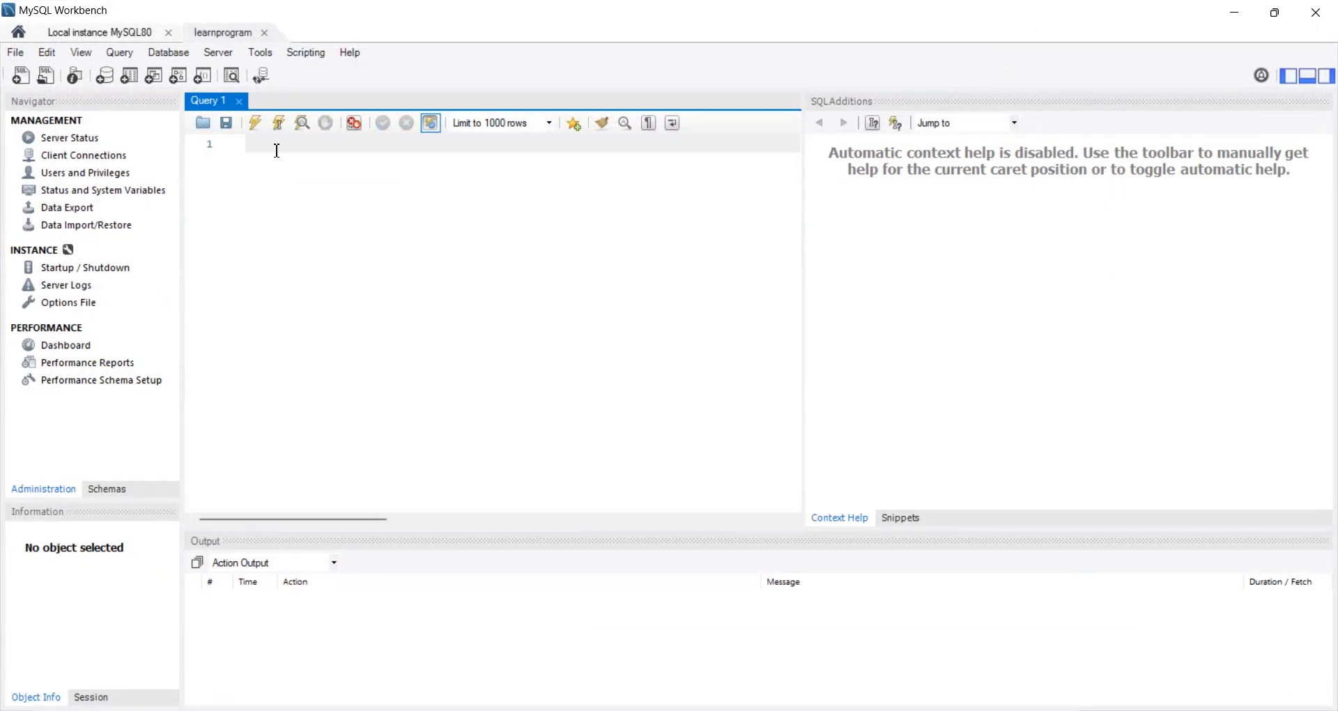
# Step: Write and run the query select * from employees, and run it again with the table name changed to employee
pyautogui.write('e')
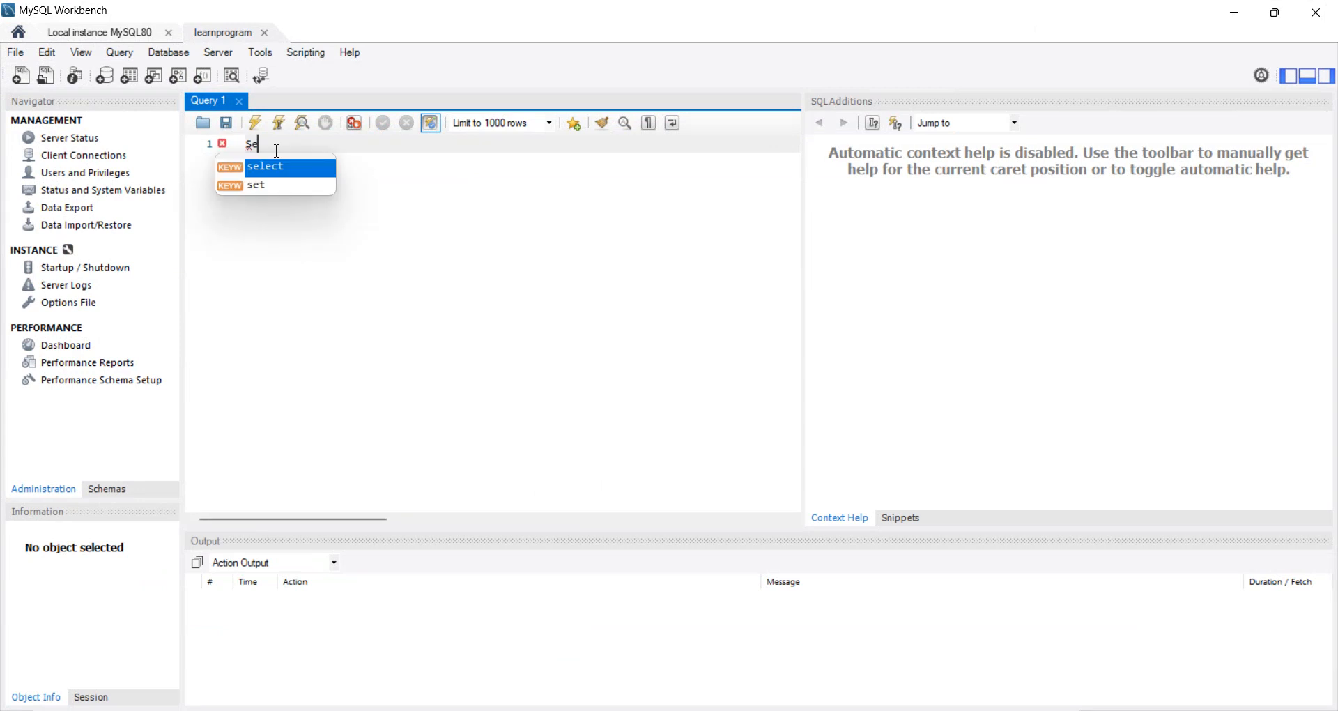
pyautogui.press('Return')
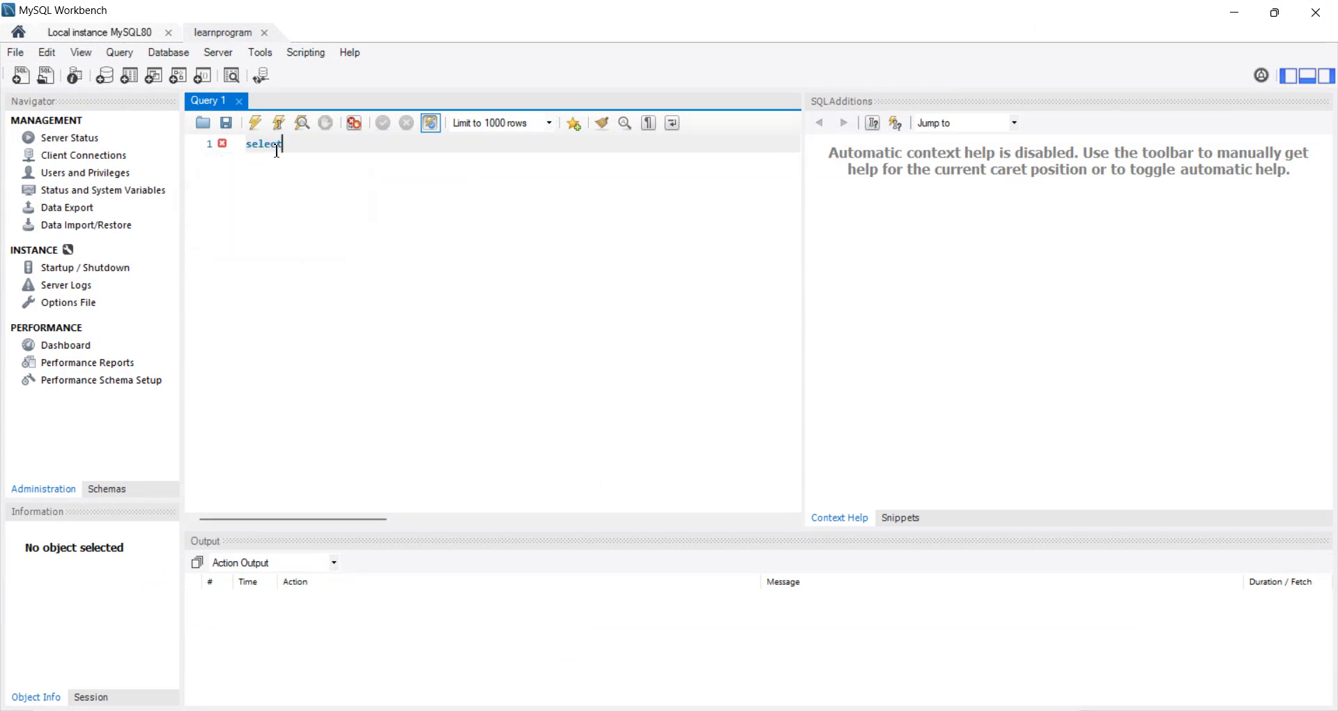
pyautogui.write('*')
pyautogui.press('Return')
pyautogui.press('BackSpace')
pyautogui.write('* from employees')
pyautogui.click(255, 125)
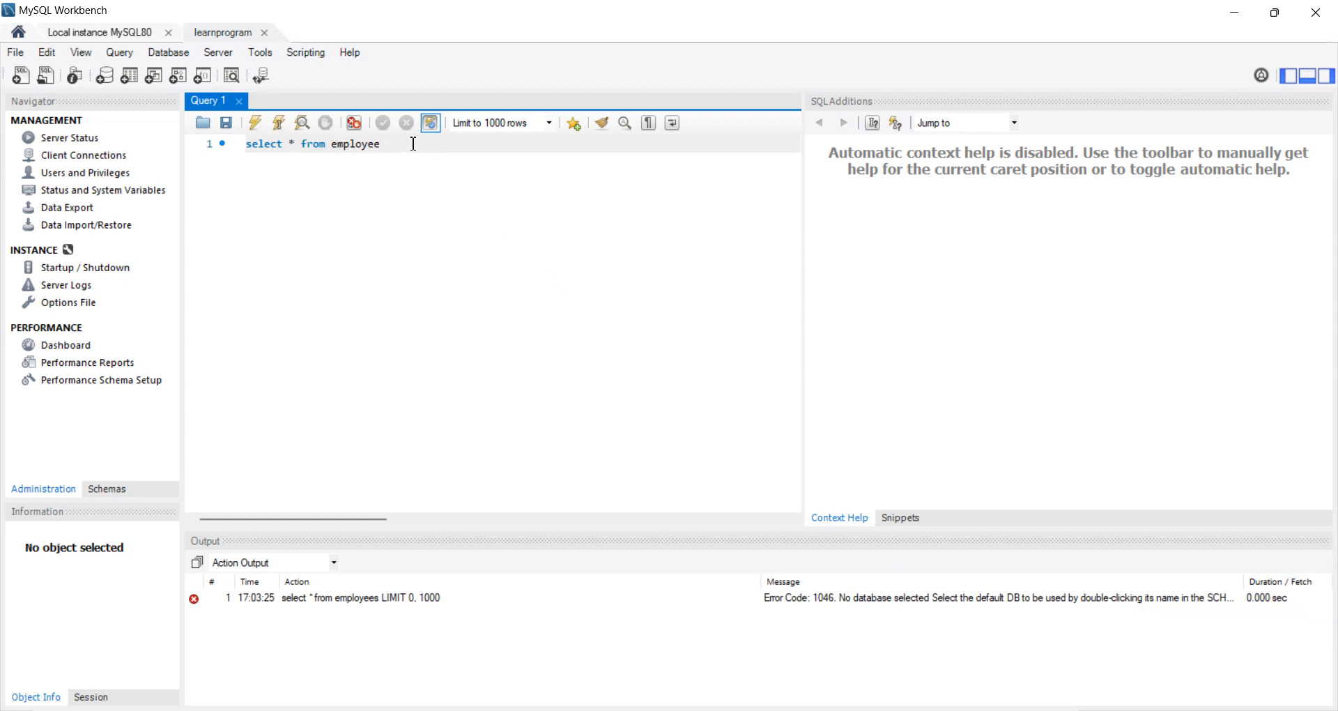
pyautogui.click(255, 124)
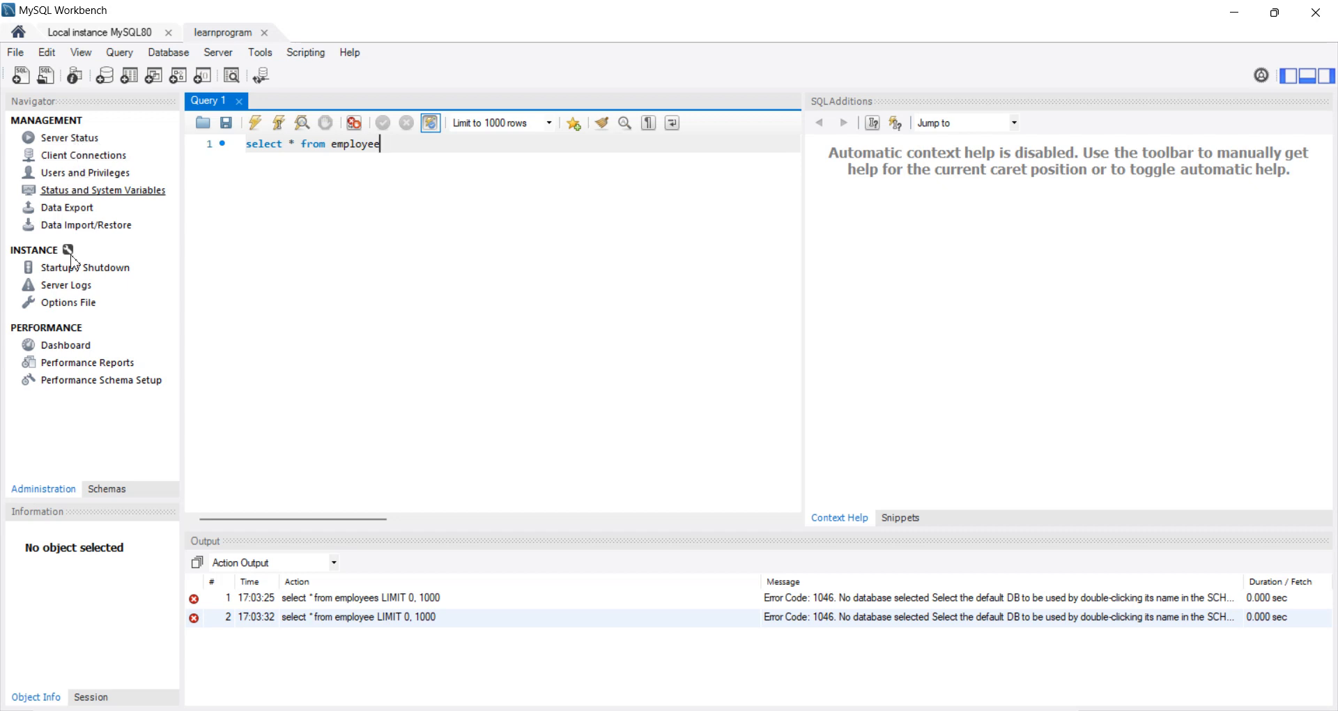
# Step: Browse the contents of the sakila, sys and world schemas, including the tables of sys
pyautogui.click(66, 487)
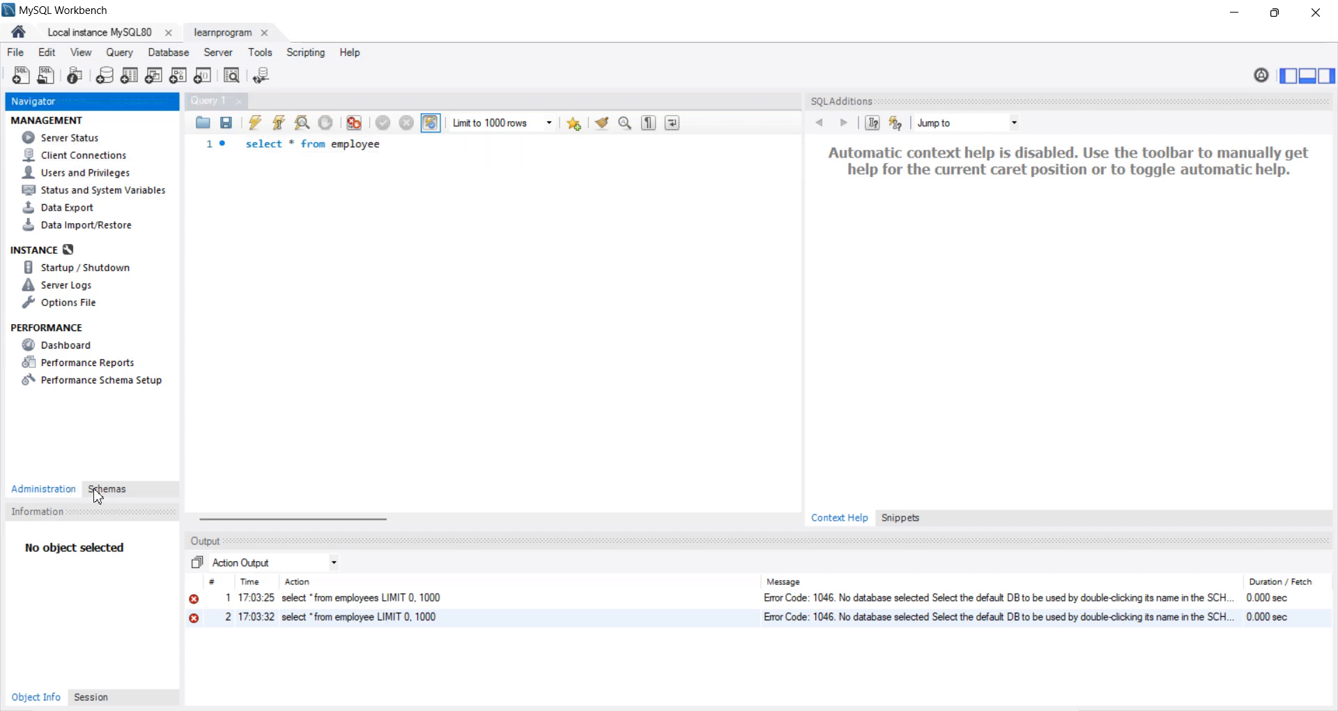
pyautogui.click(98, 491)
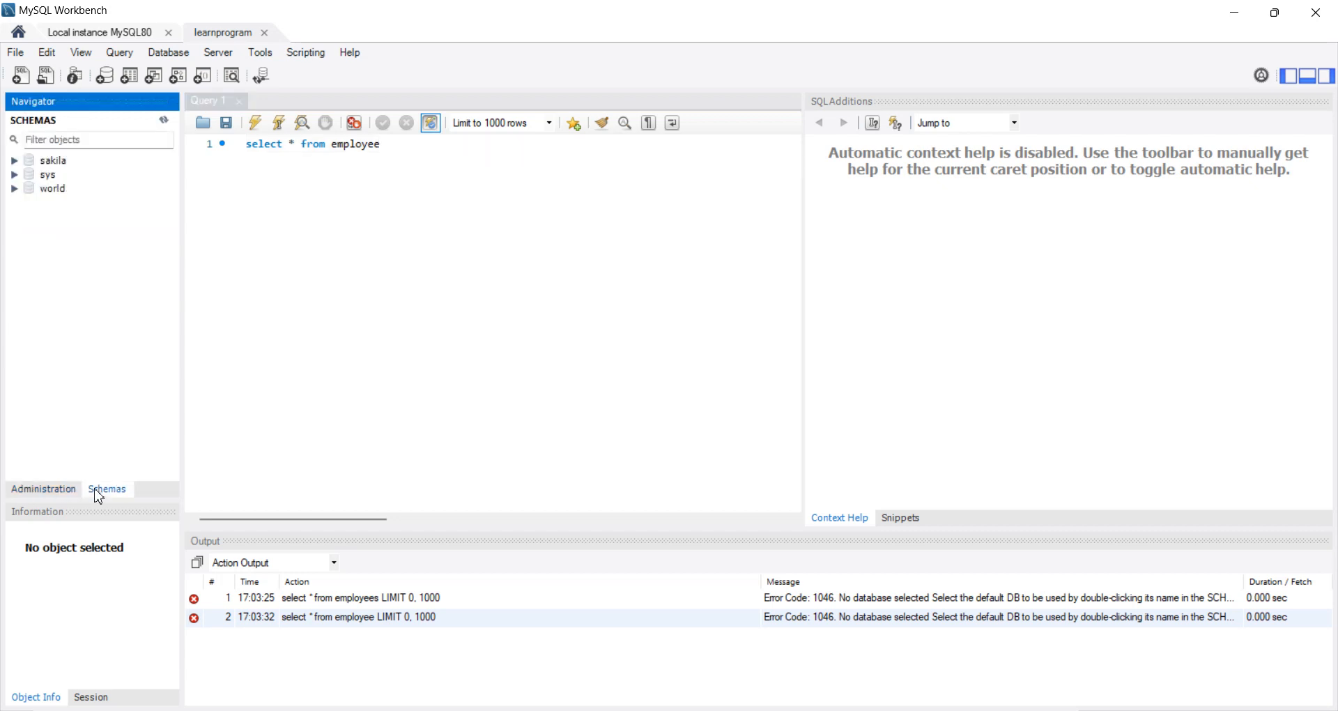
pyautogui.click(14, 162)
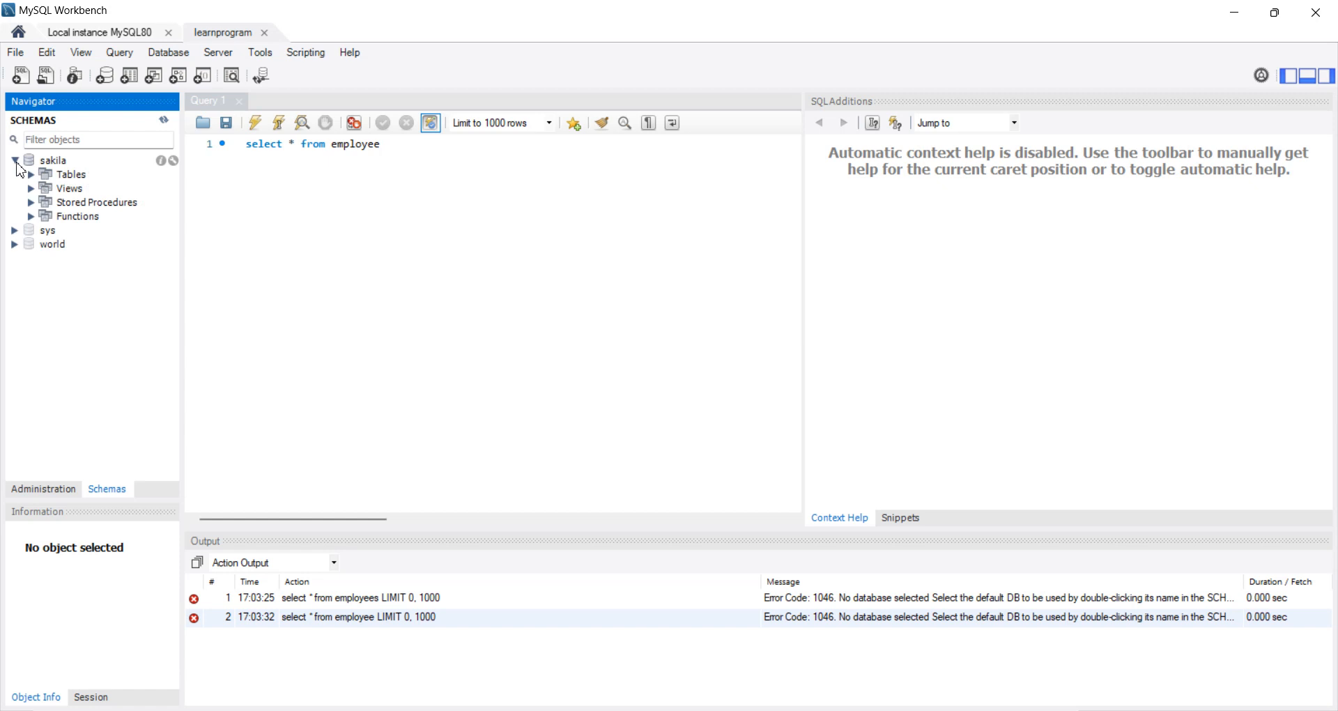
pyautogui.click(15, 230)
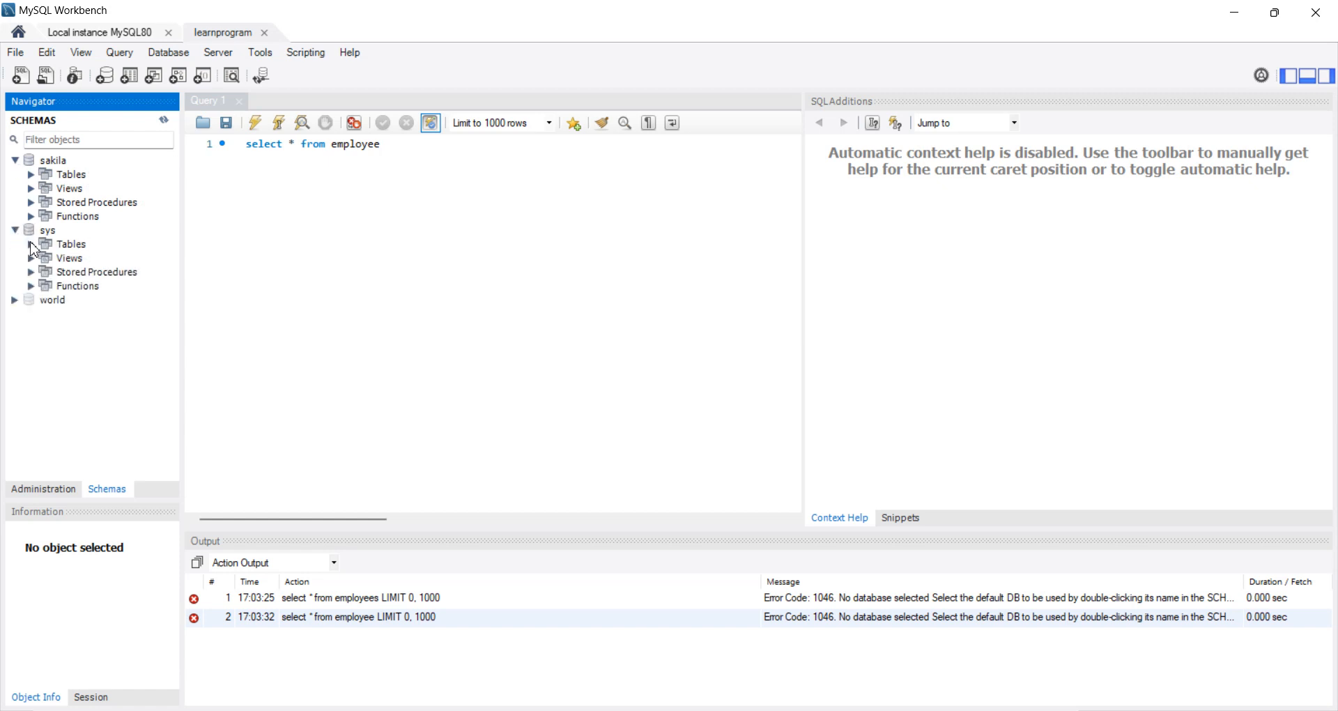
pyautogui.click(31, 245)
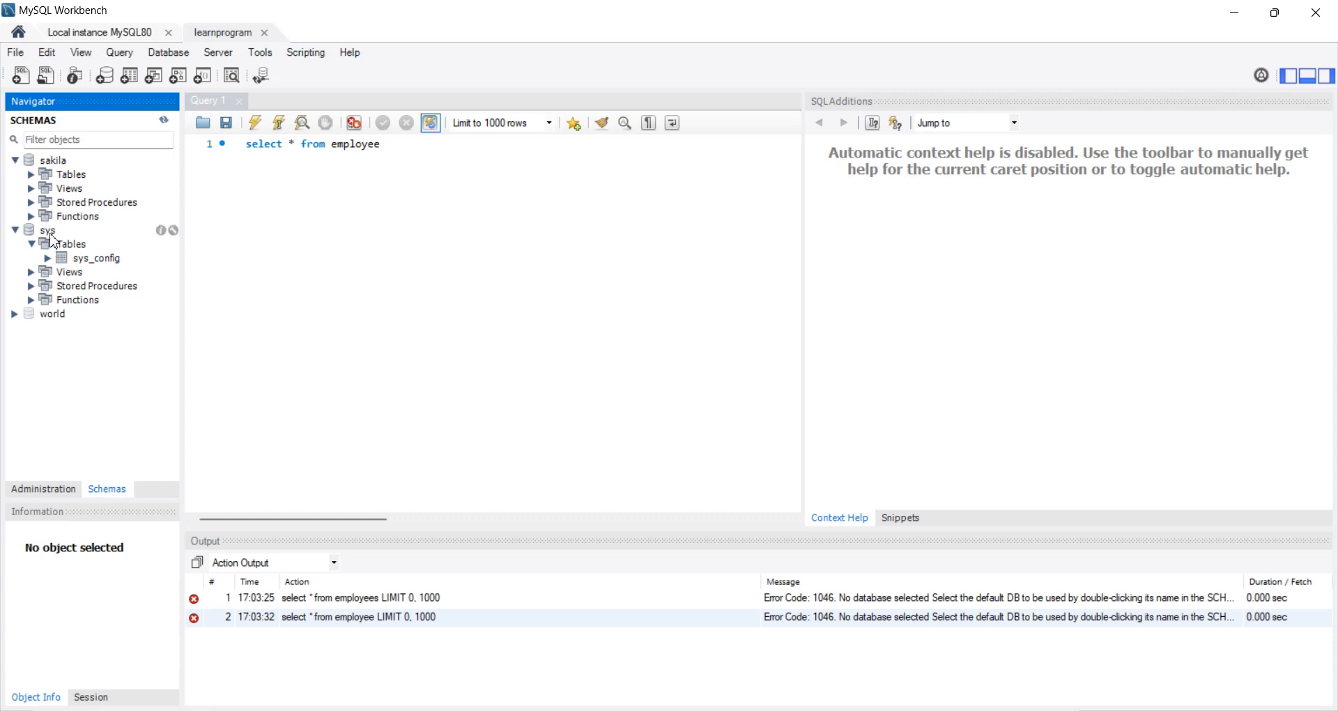
pyautogui.click(14, 315)
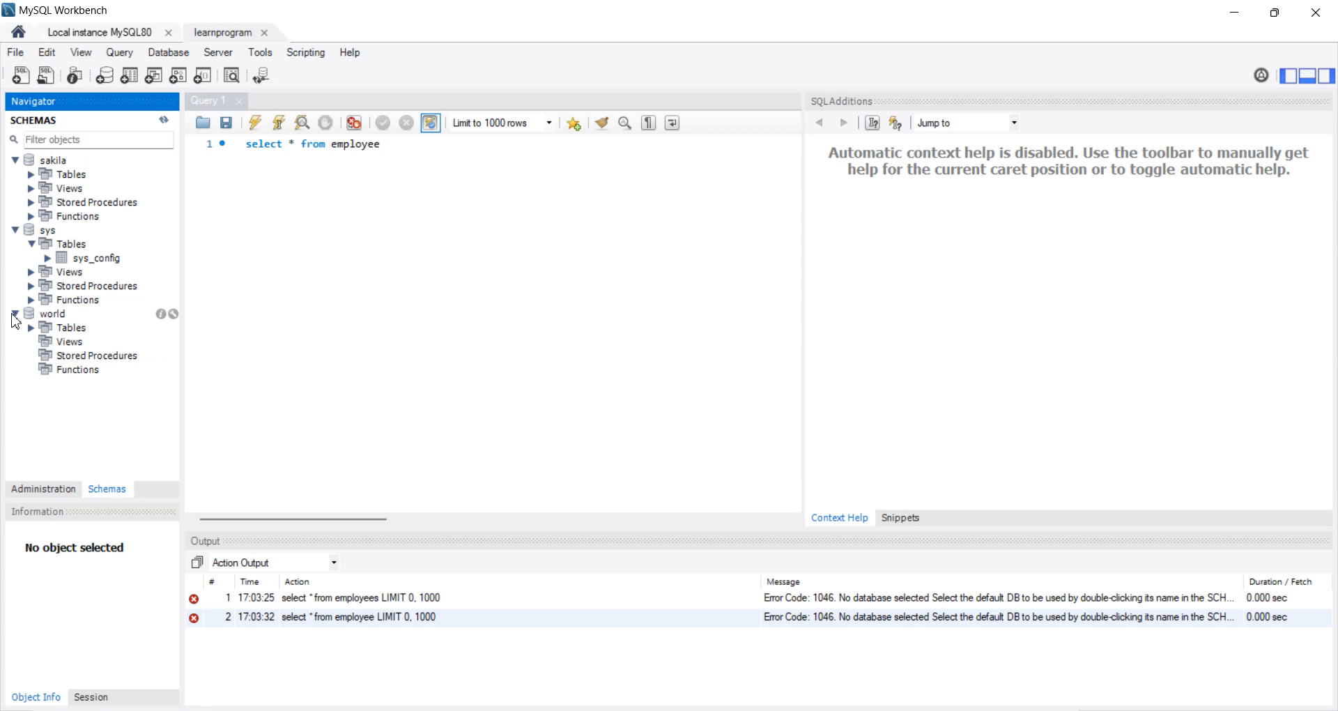
pyautogui.click(14, 315)
pyautogui.click(15, 161)
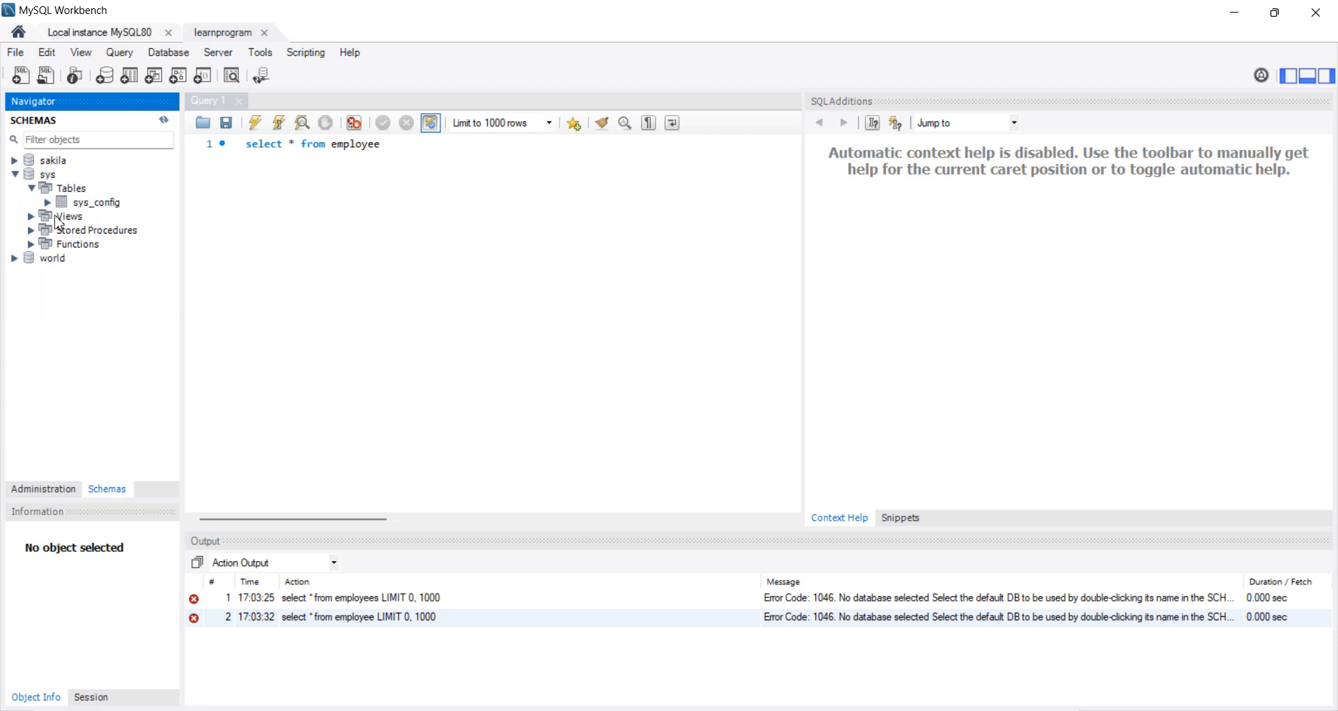
# Step: Examine the columns of the sys_config table and collapse the sys schema
pyautogui.click(48, 203)
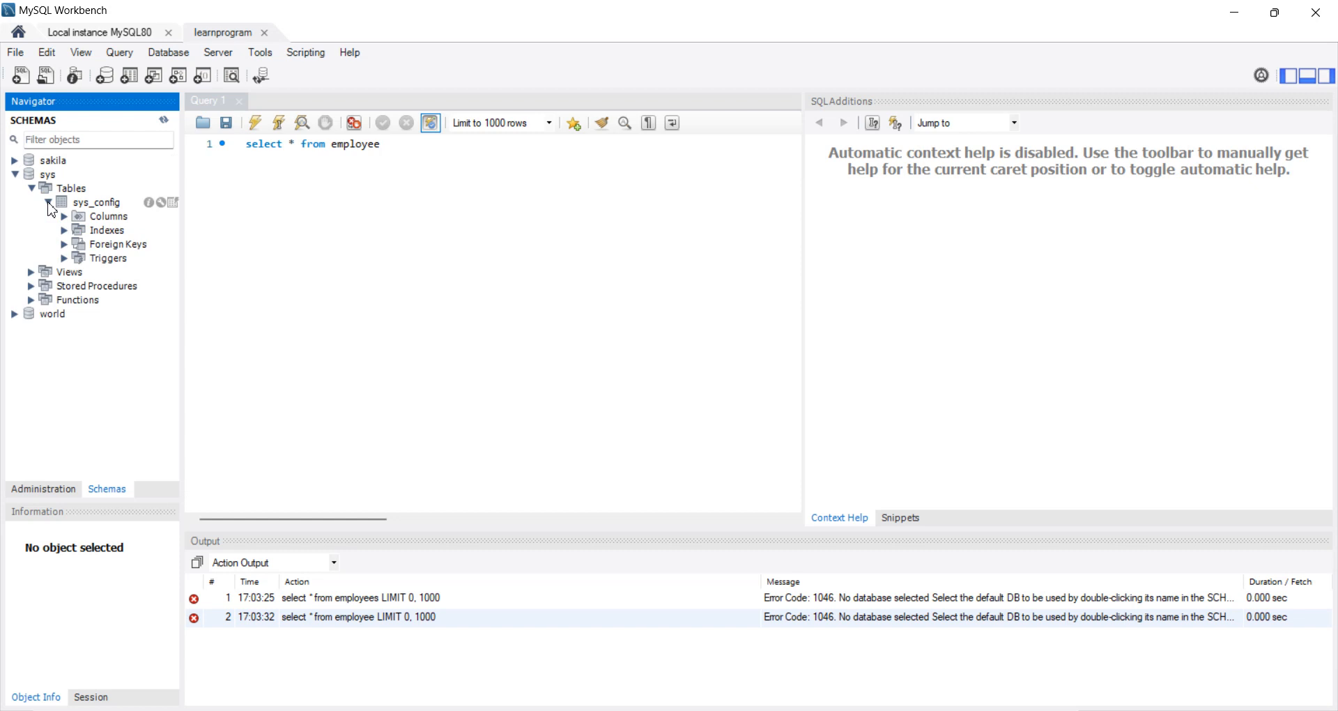
pyautogui.click(49, 203)
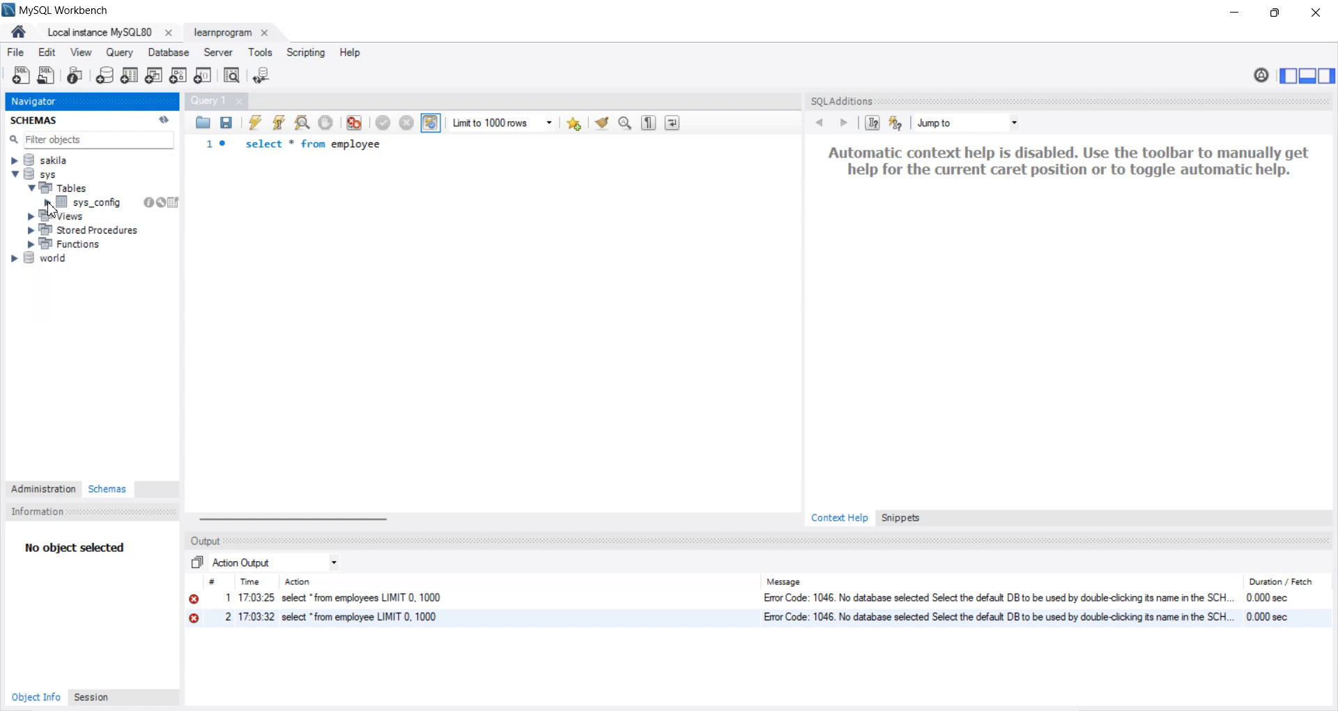
pyautogui.click(48, 203)
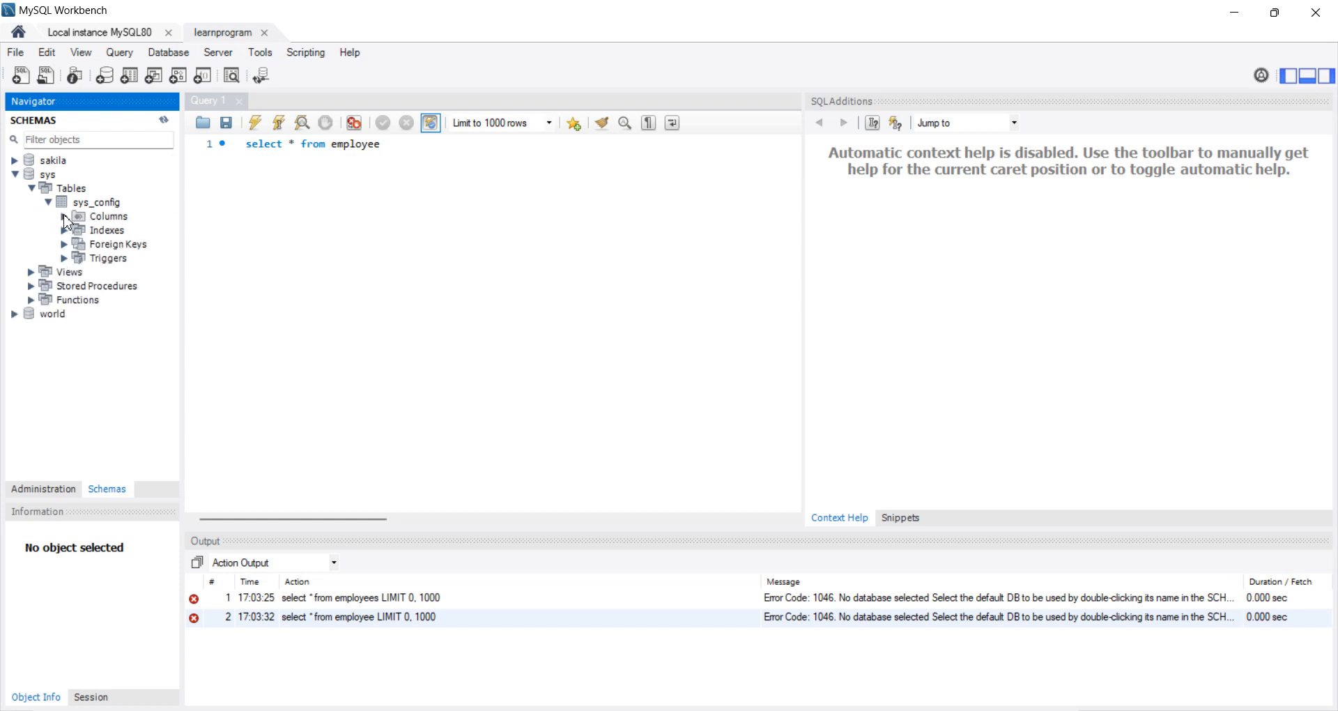
pyautogui.click(64, 216)
pyautogui.click(119, 231)
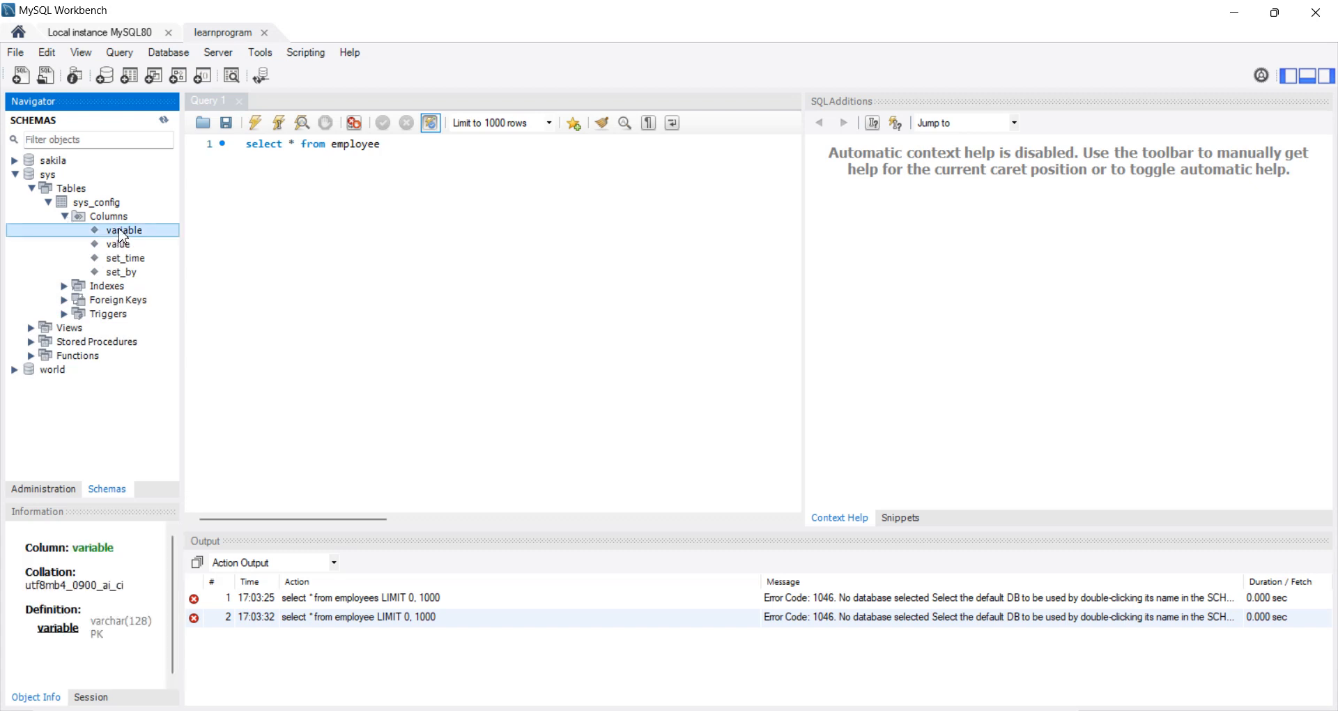
pyautogui.click(76, 188)
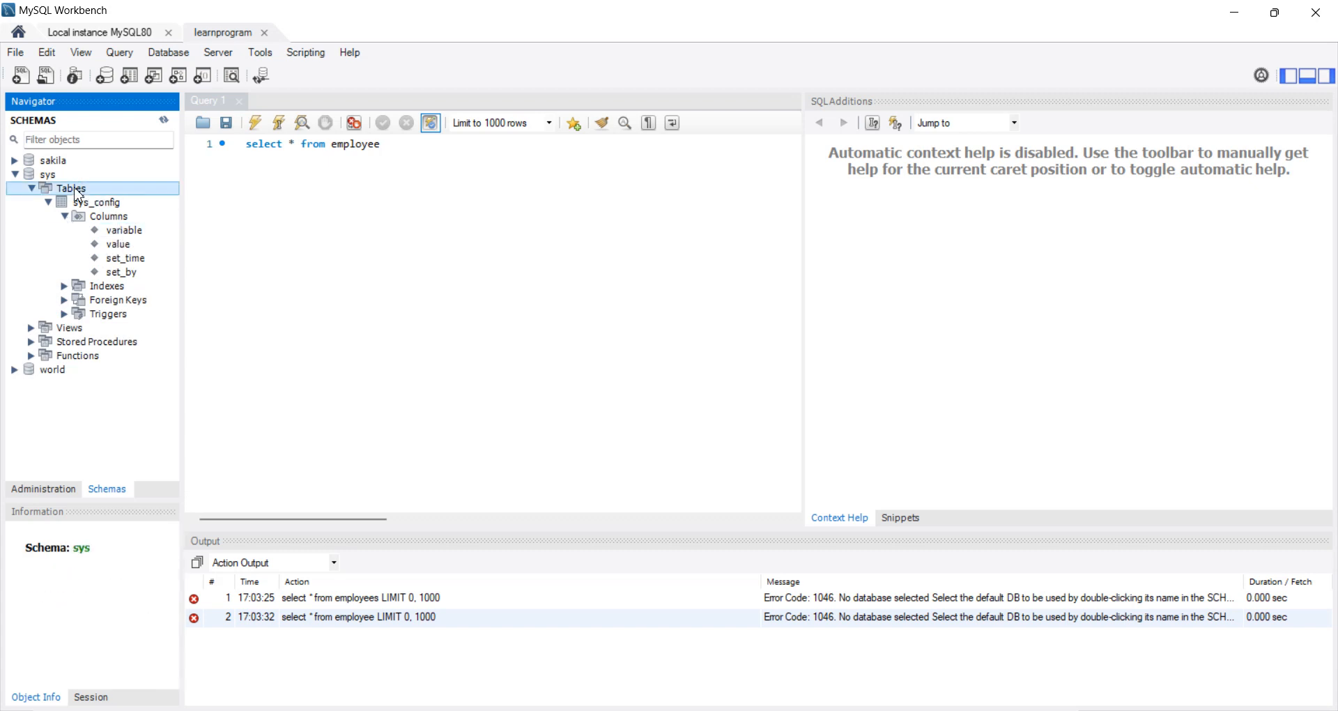
pyautogui.click(72, 177)
pyautogui.doubleClick(72, 176)
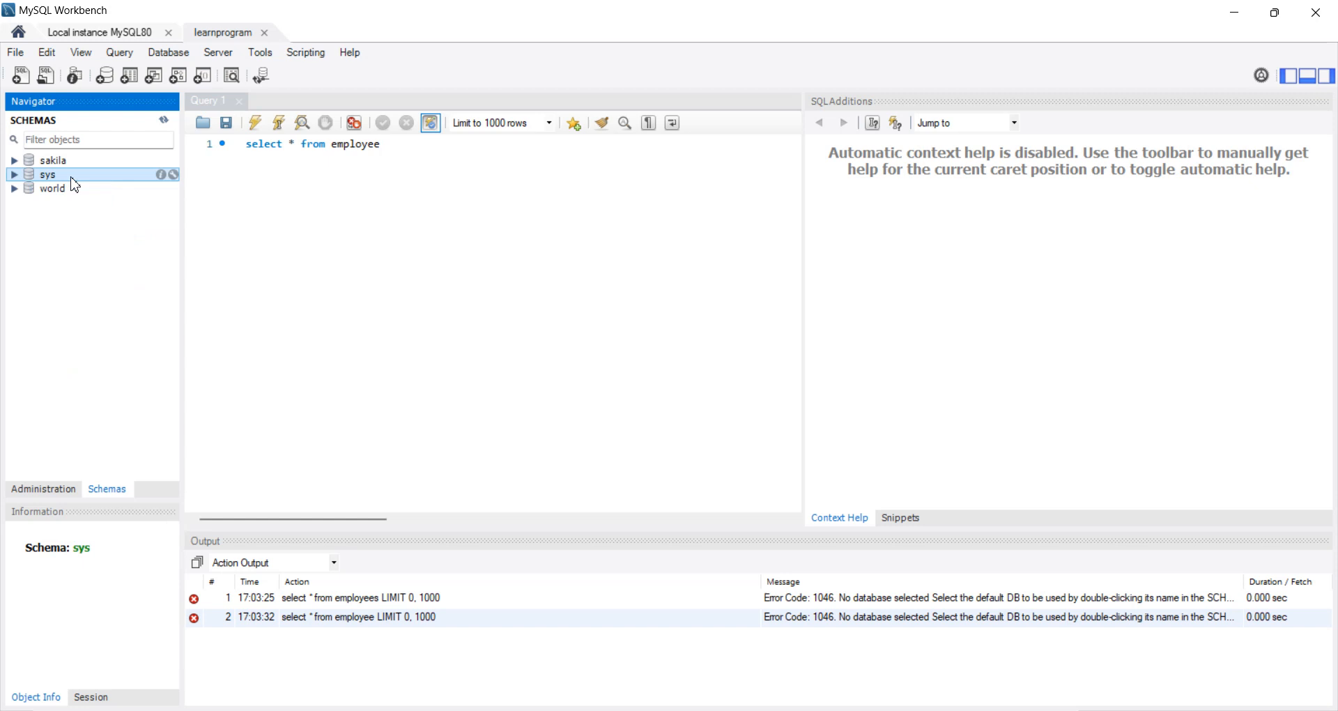
# Step: Examine the table list of the sakila schema and the actor table's column definitions, and collapse the schema
pyautogui.doubleClick(57, 162)
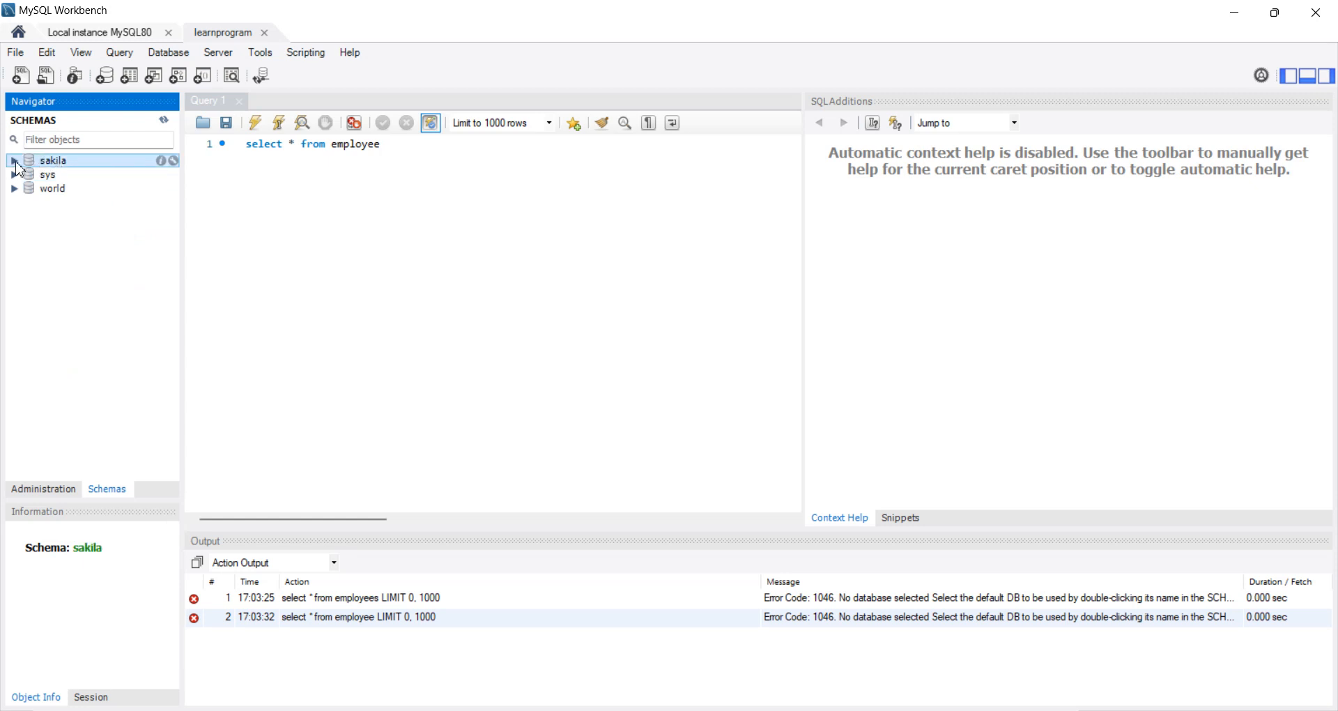
pyautogui.click(32, 174)
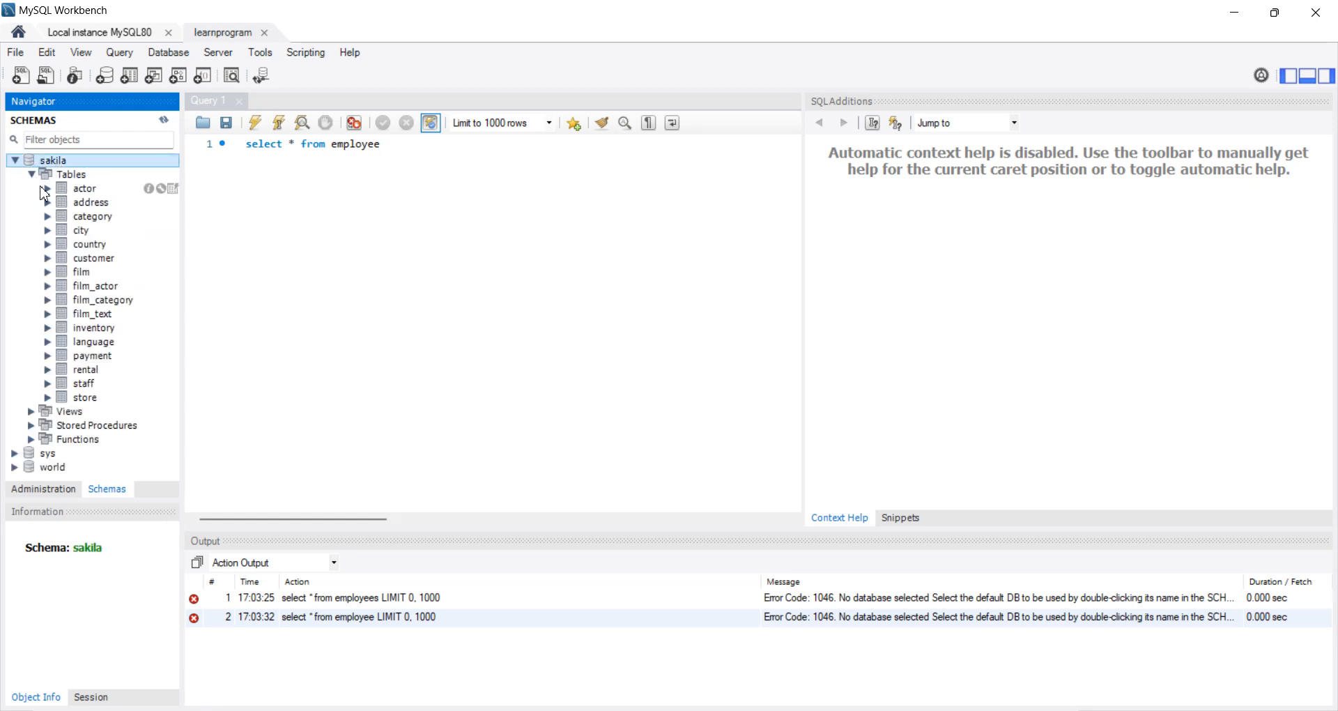
pyautogui.click(47, 188)
pyautogui.click(73, 189)
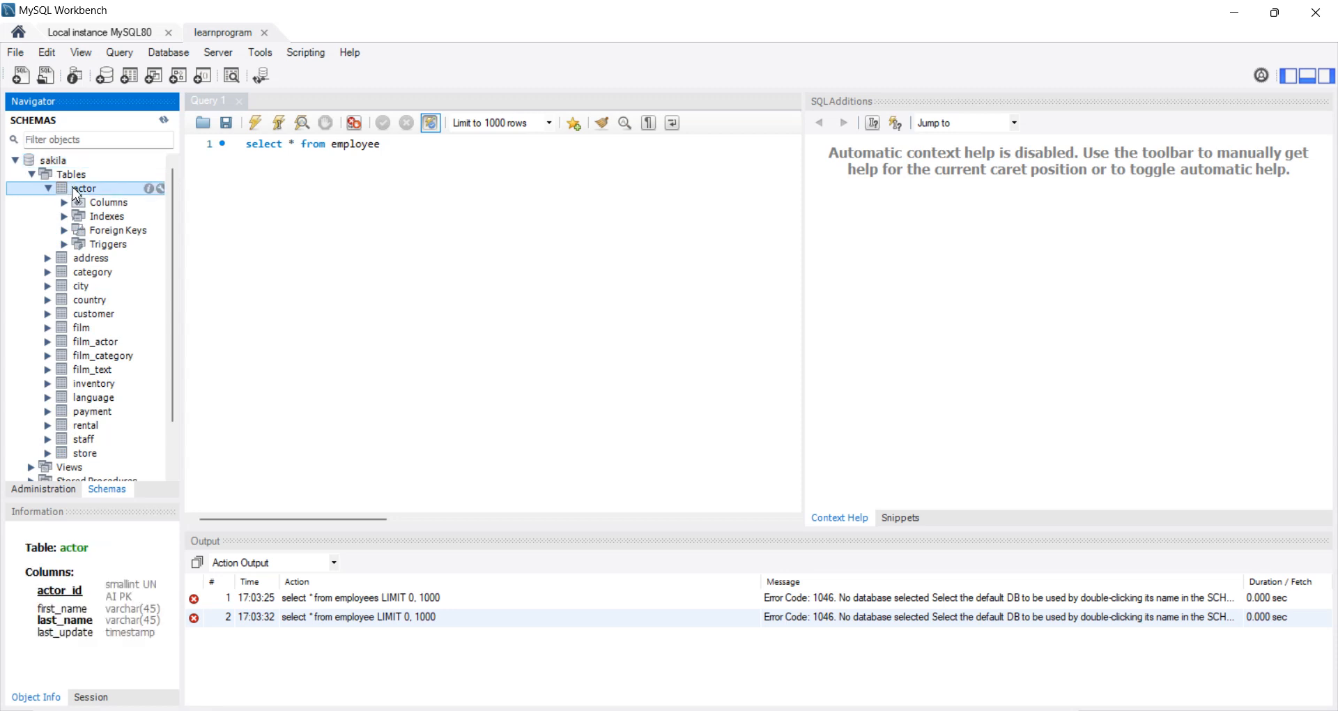
pyautogui.click(48, 188)
pyautogui.click(15, 160)
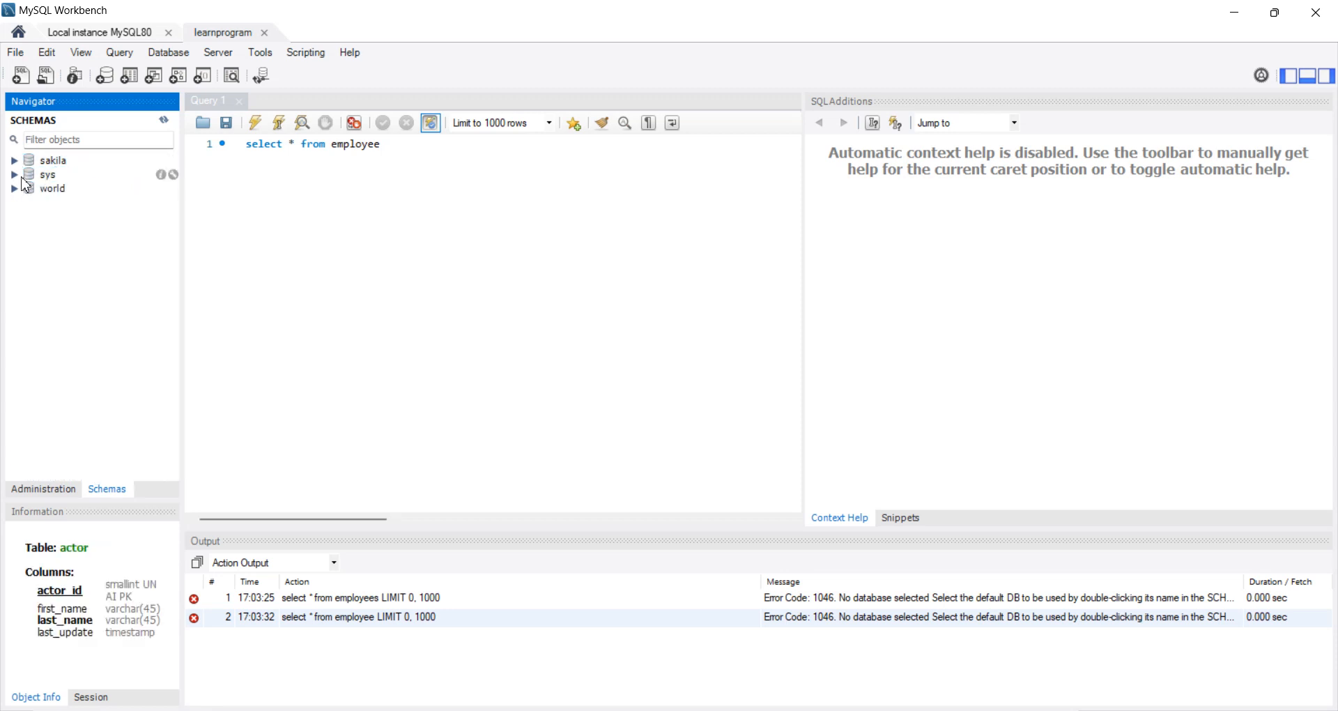
# Step: Find the sys_config table in the sys schema, replace employee in the query with sys.sys_config, and run it
pyautogui.click(15, 175)
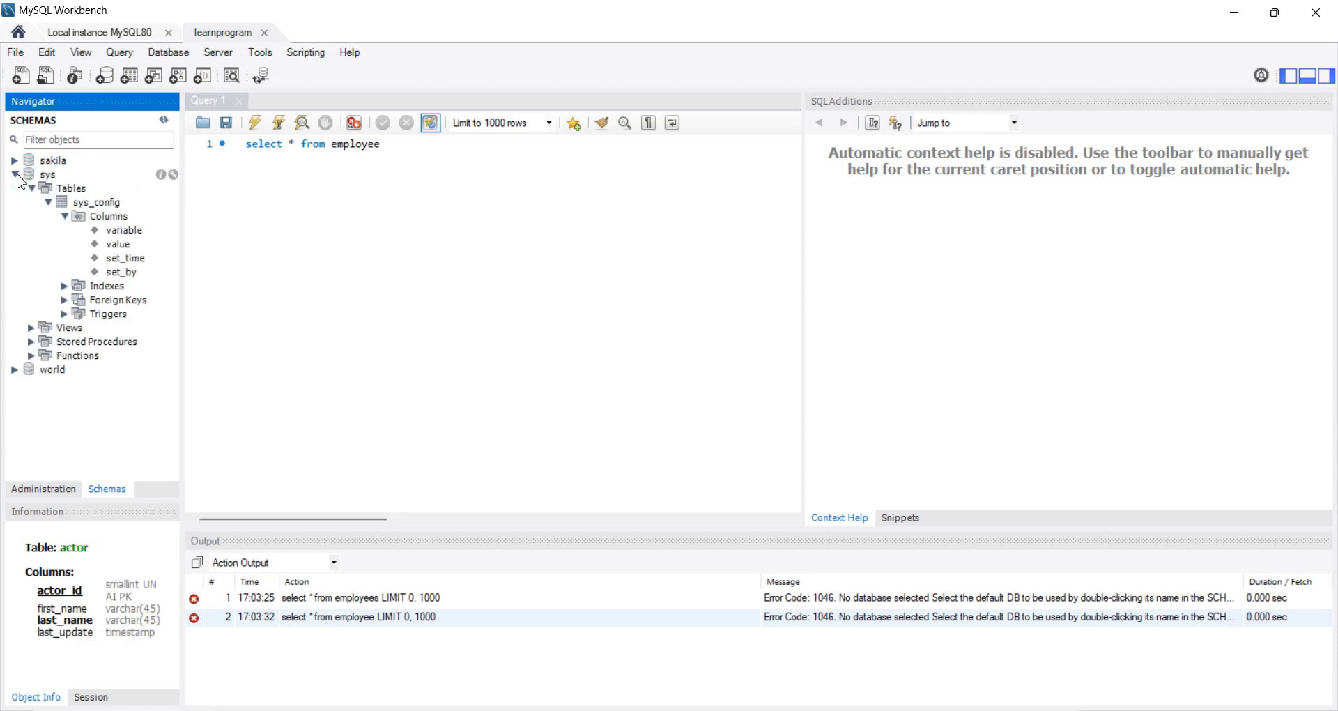
pyautogui.click(52, 201)
pyautogui.click(49, 202)
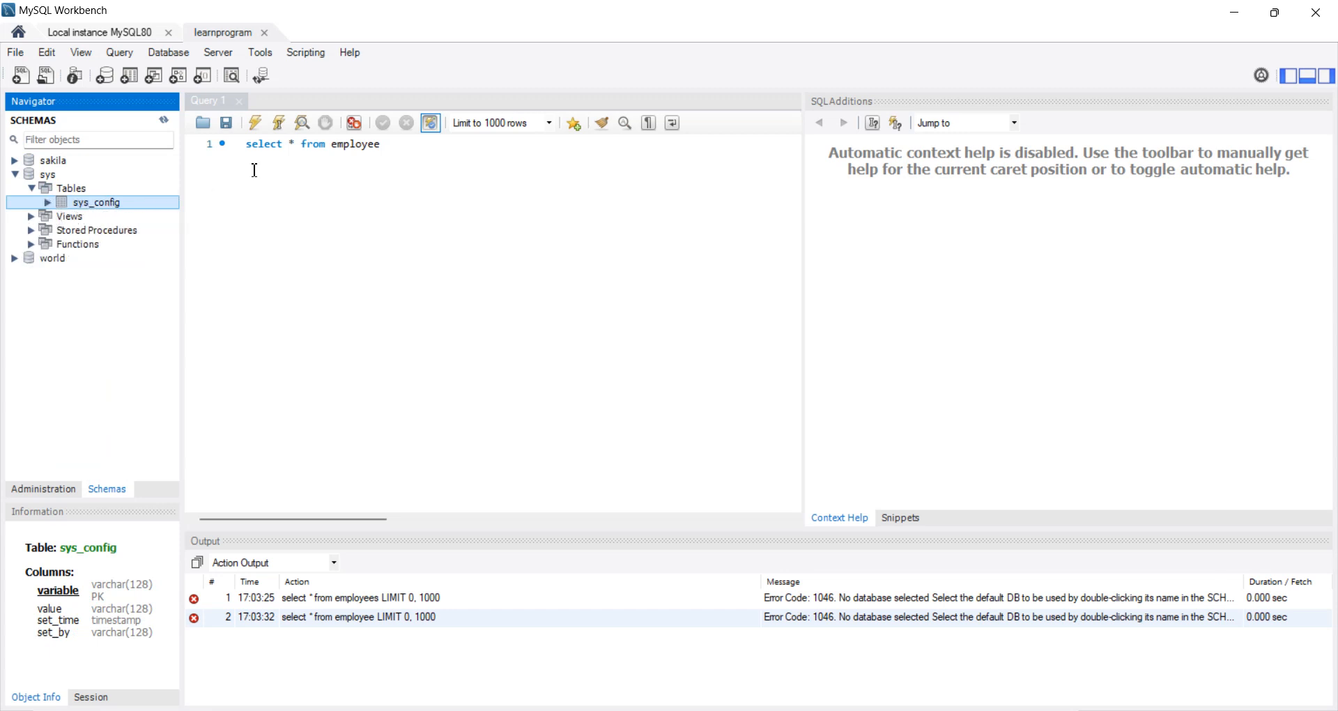
pyautogui.doubleClick(368, 143)
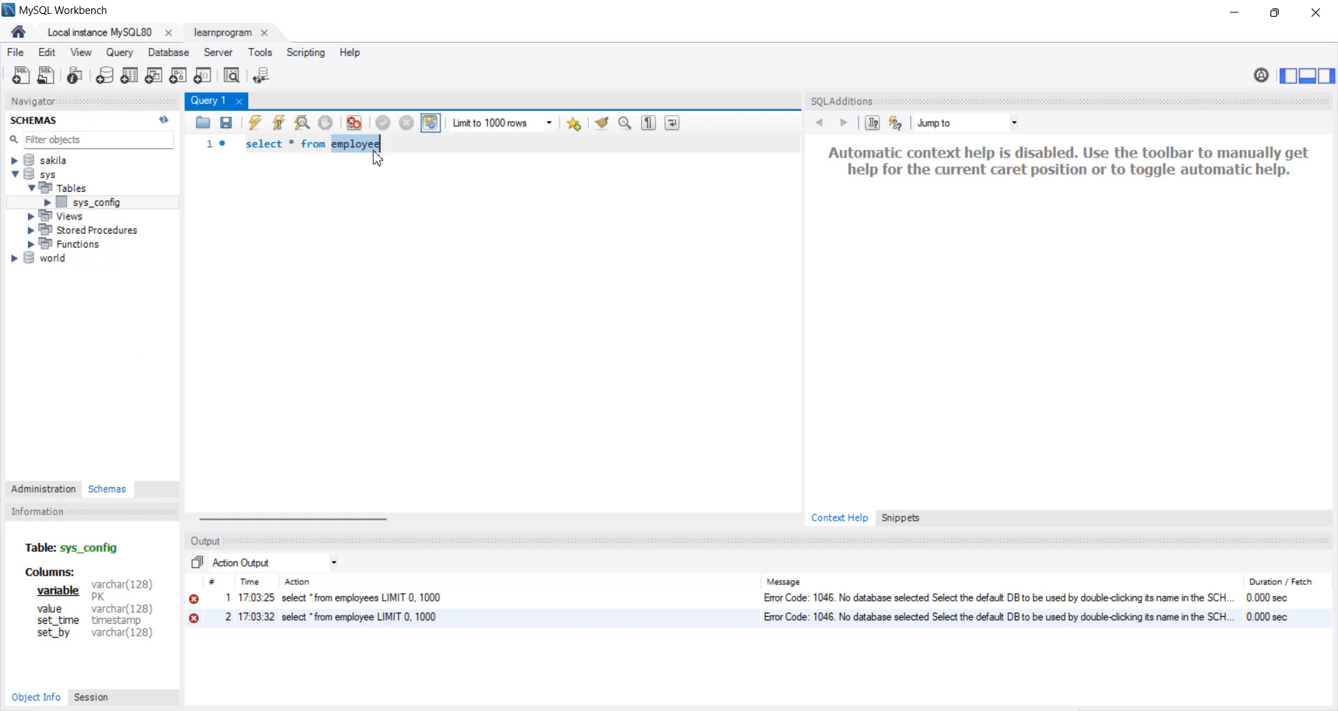
pyautogui.write('sys')
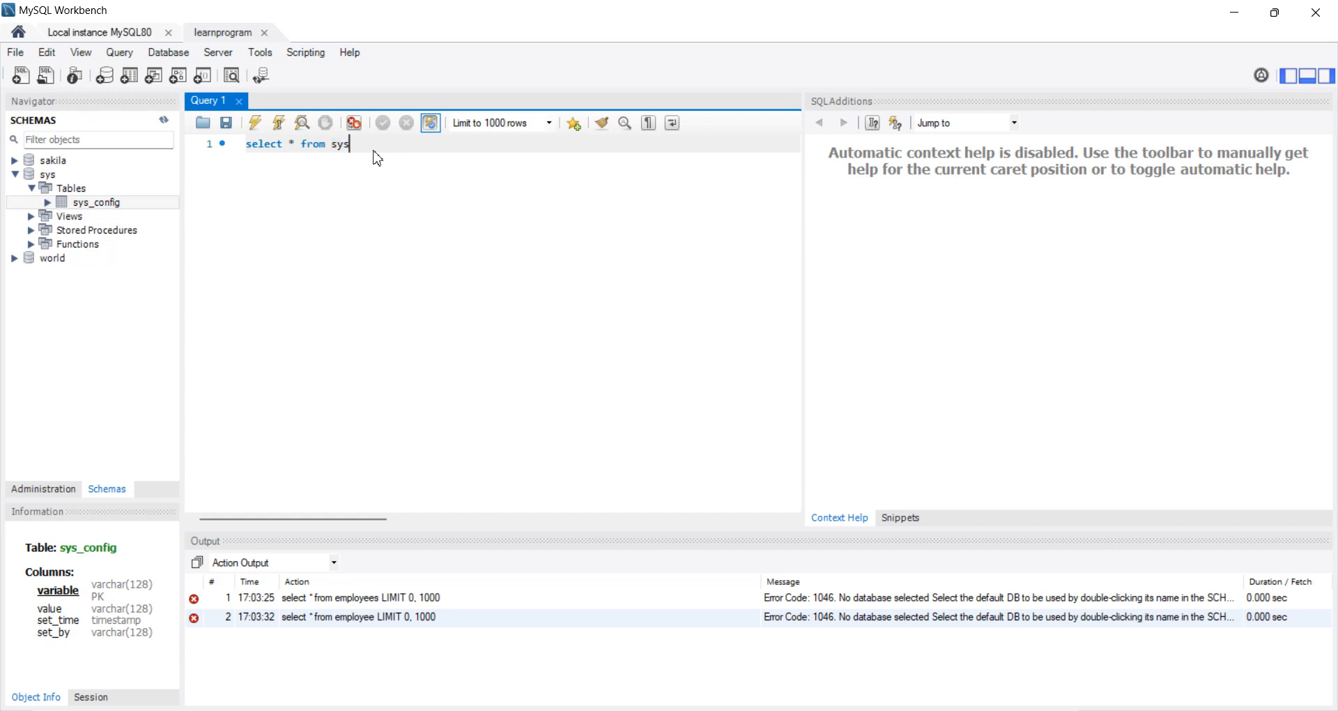
pyautogui.write('.sys_config')
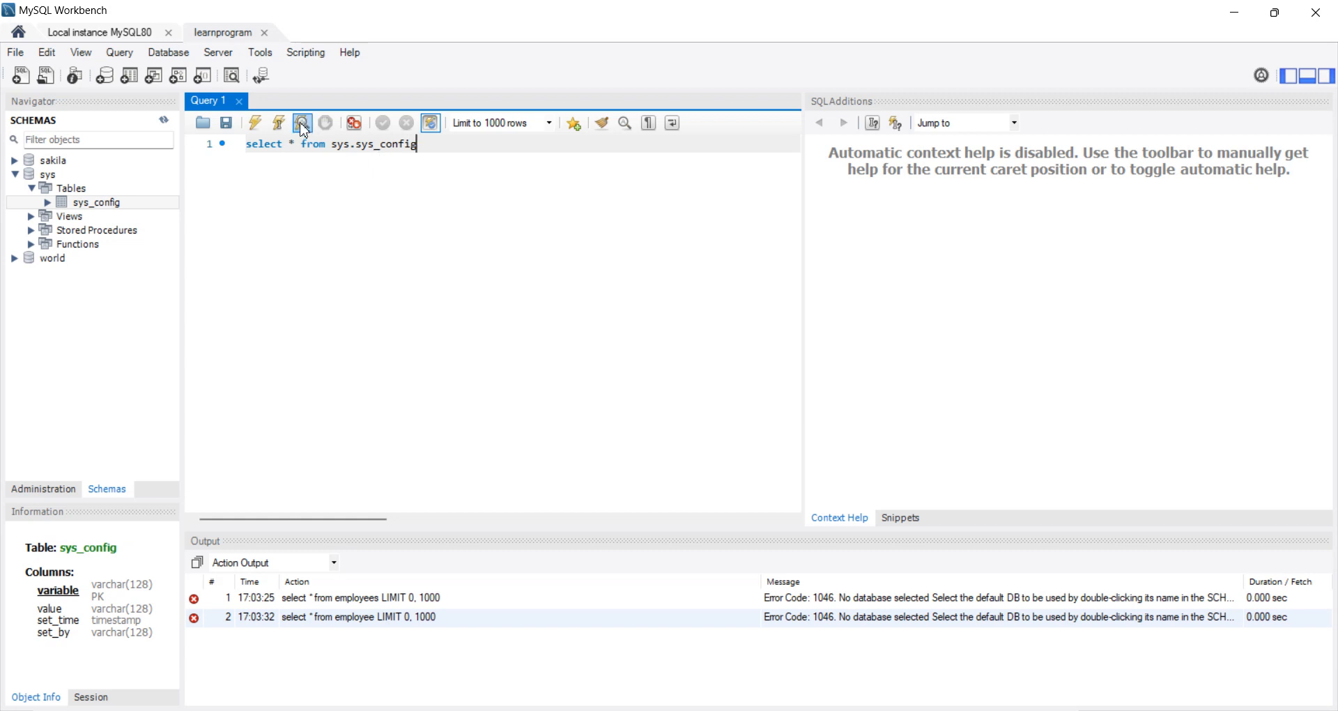
pyautogui.click(255, 124)
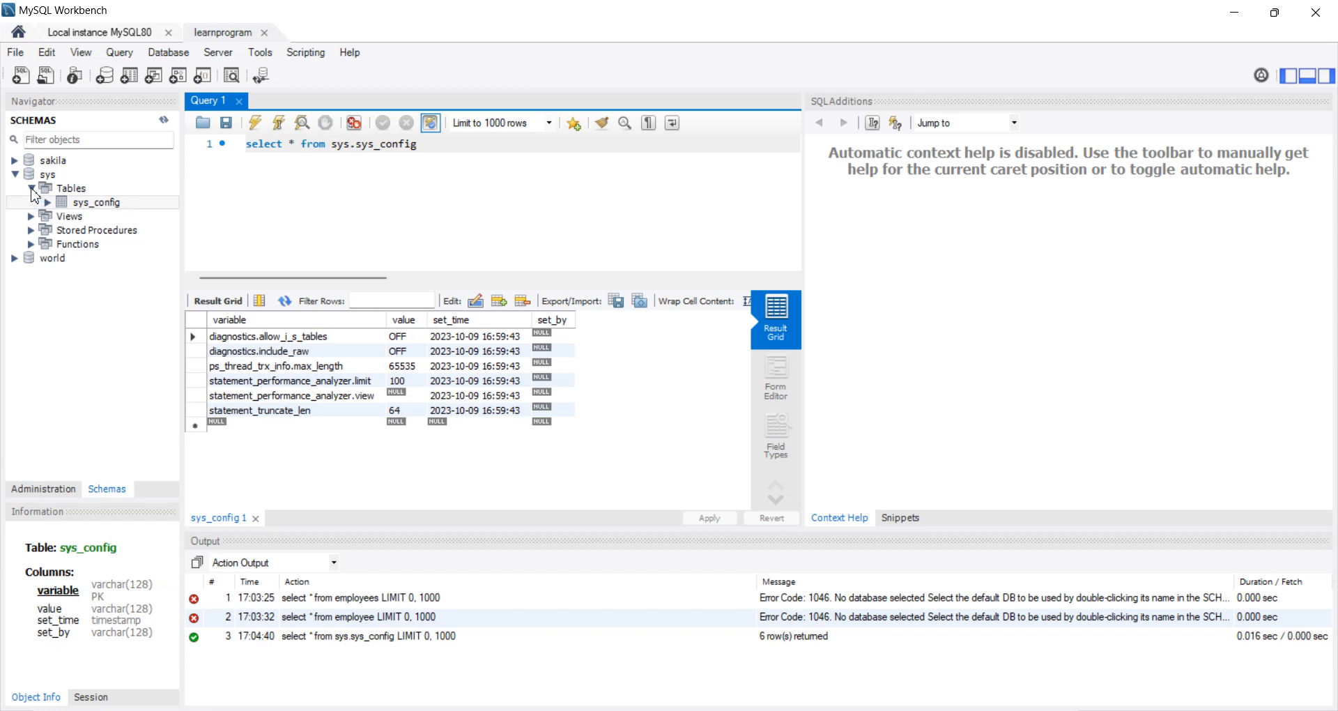
# Step: Expand the sakila schema, replace sys.sys_config in the query with sakila.actor, run it, and look through the returned rows
pyautogui.click(14, 160)
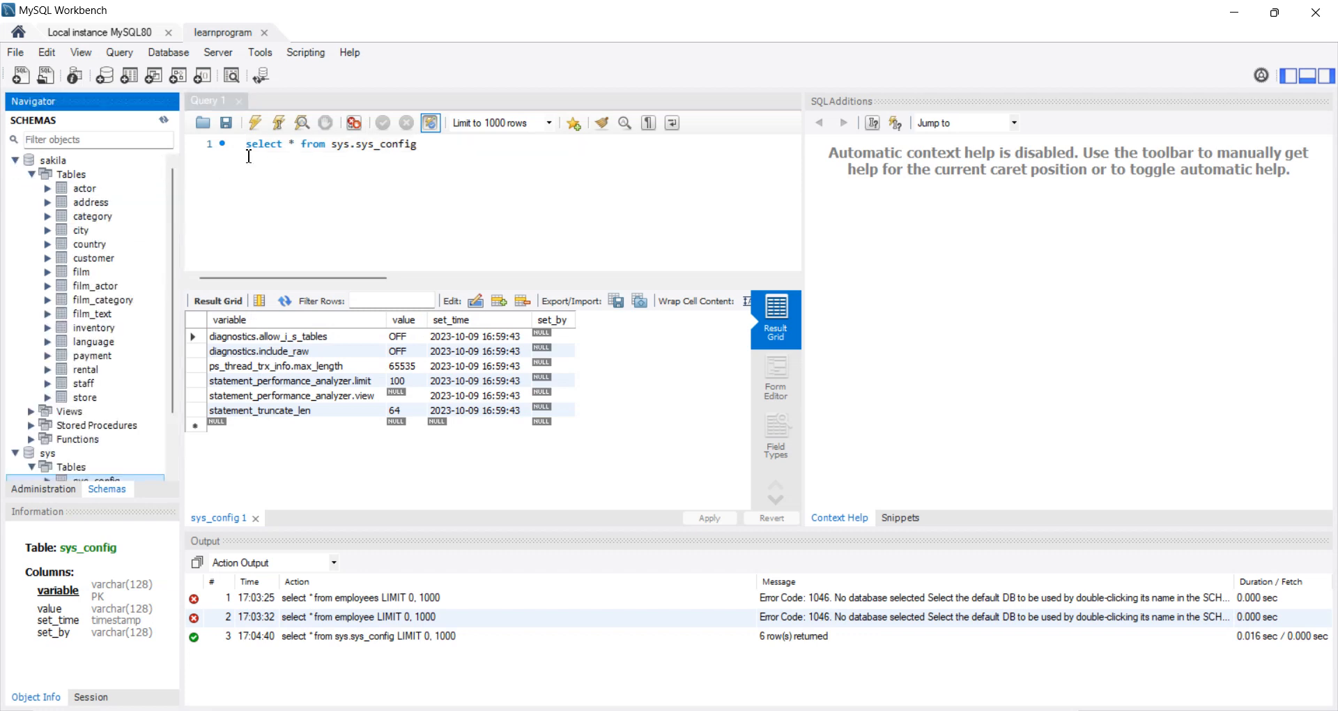
pyautogui.moveTo(331, 150); pyautogui.dragTo(453, 147)
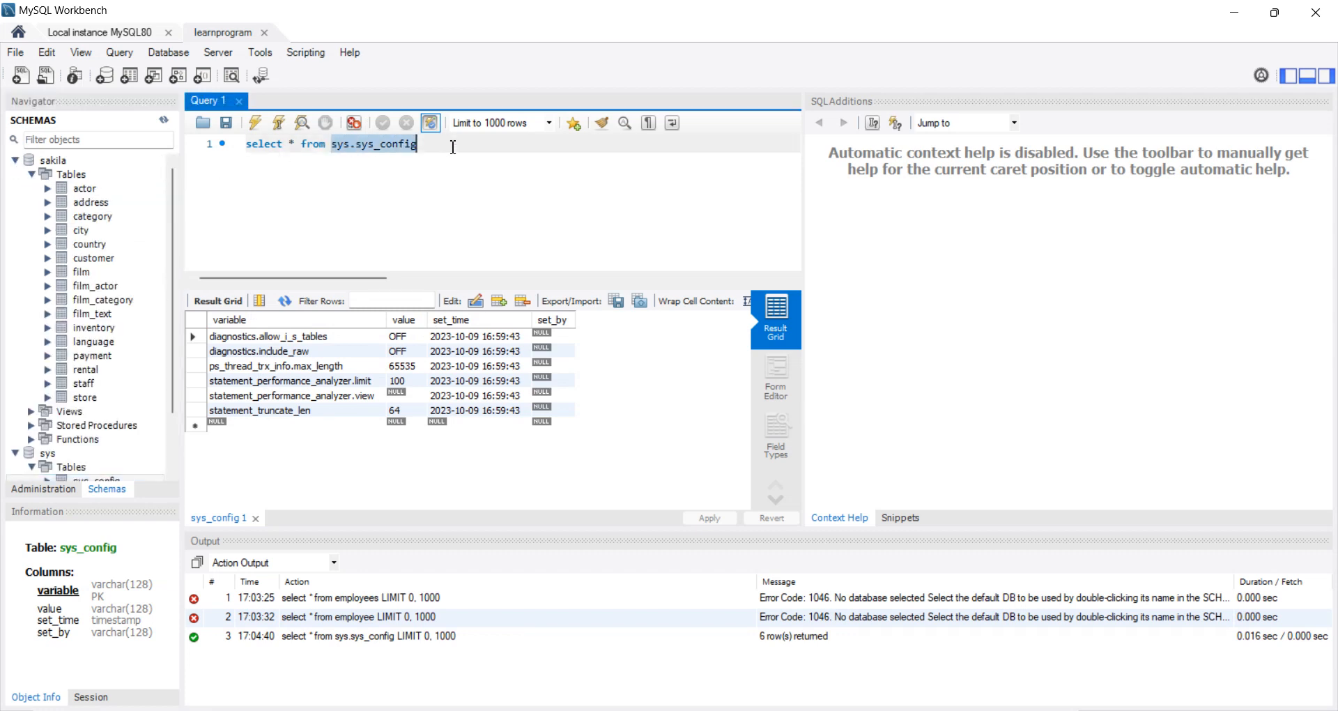
pyautogui.write('sakila')
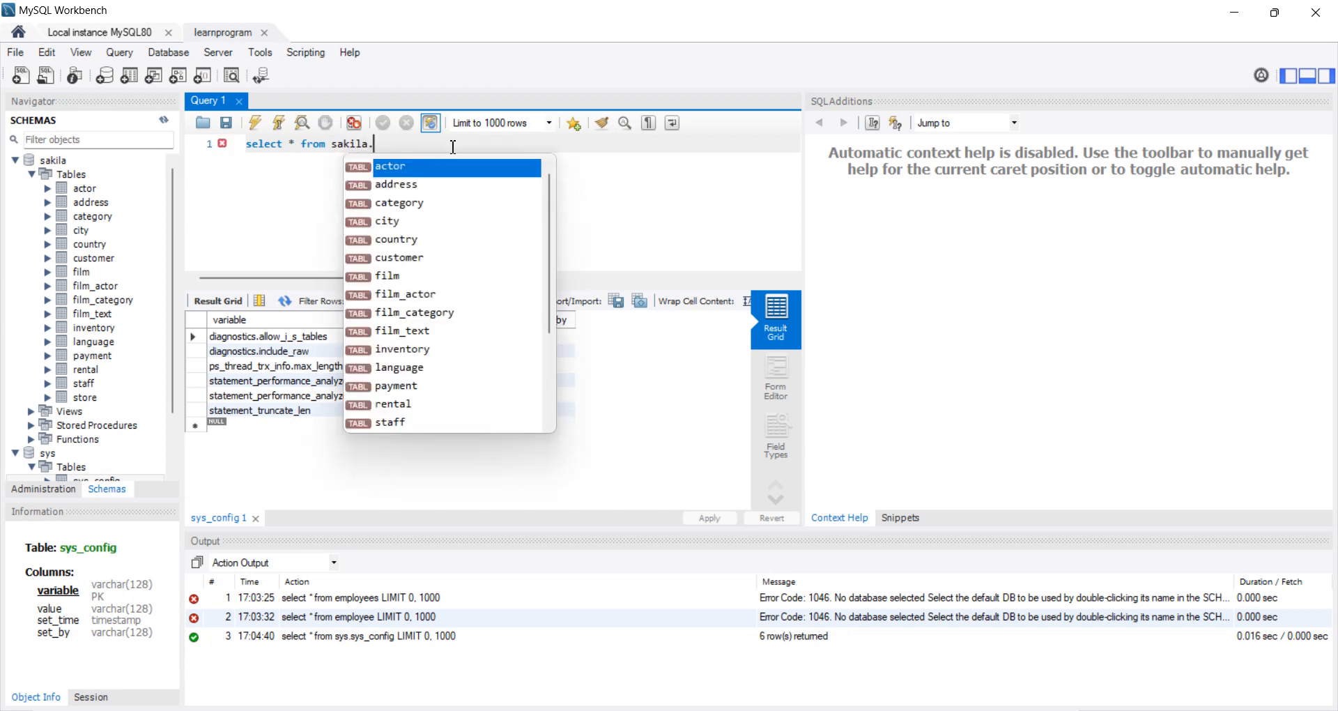
pyautogui.press('Return')
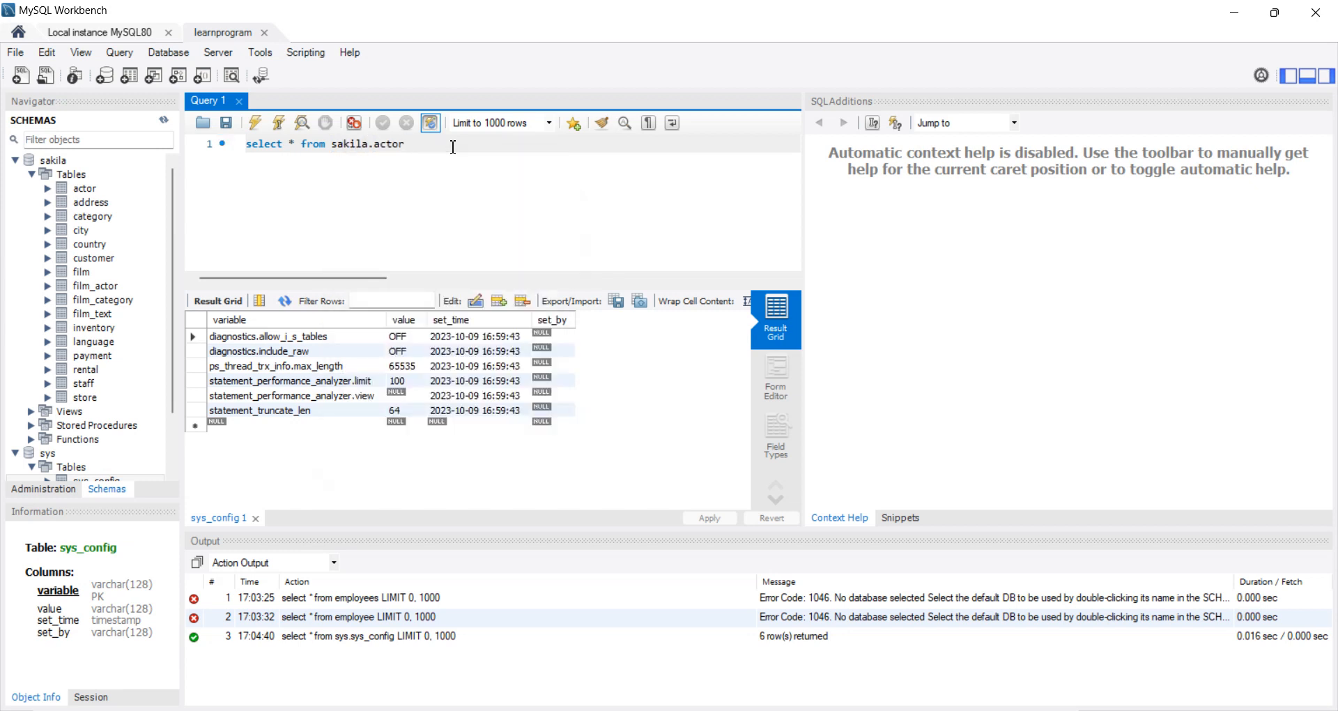
pyautogui.click(254, 123)
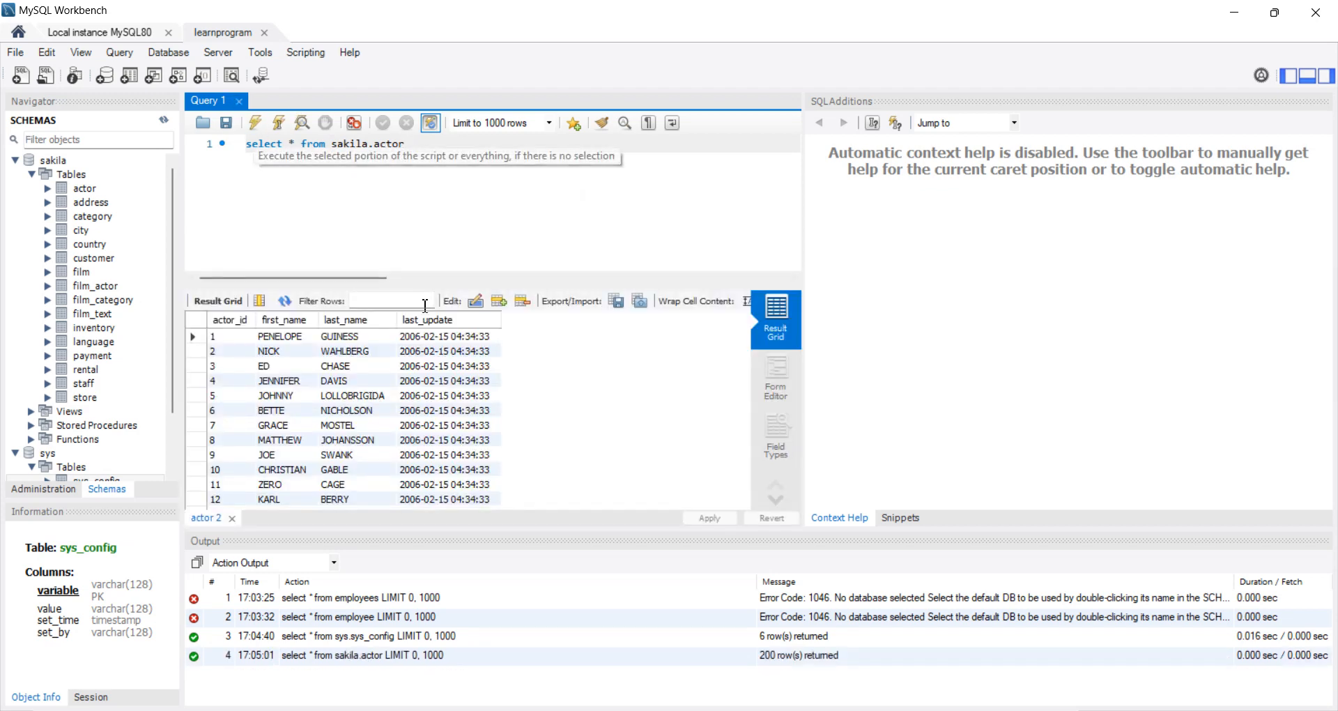
pyautogui.scroll(-10, 375, 435)
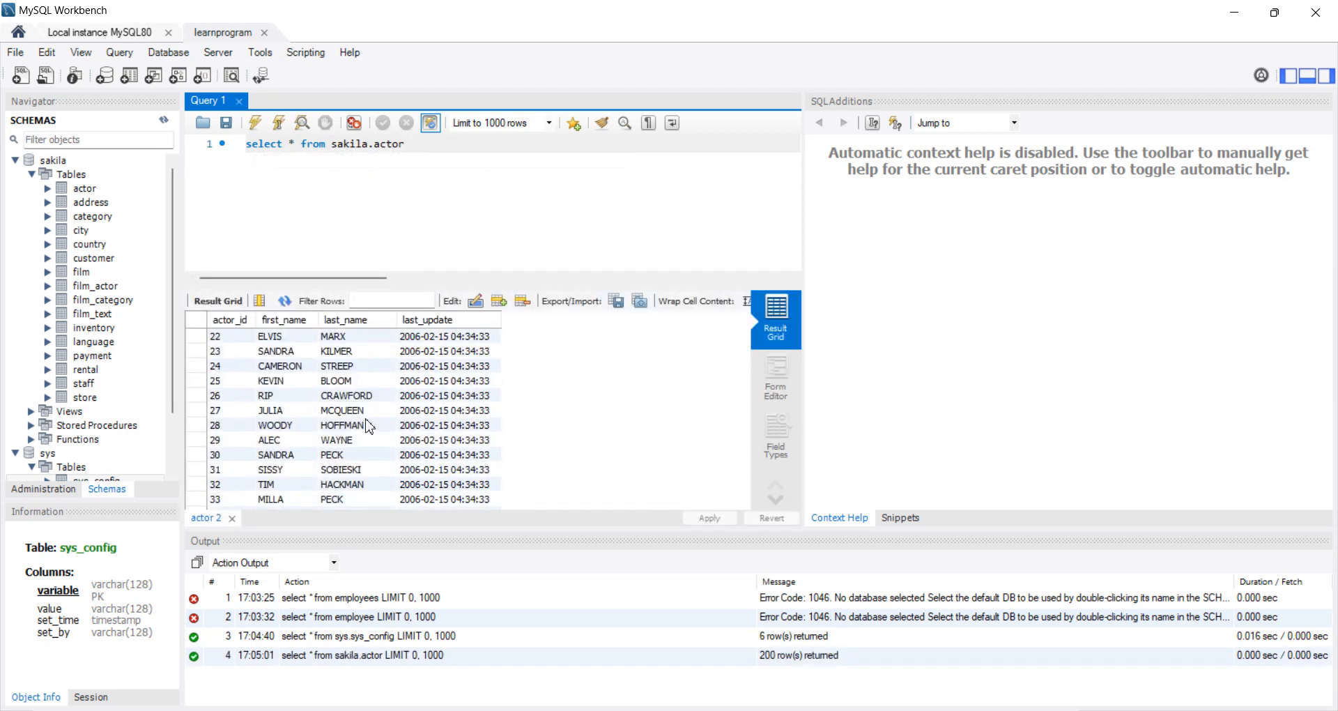
pyautogui.scroll(-20, 369, 425)
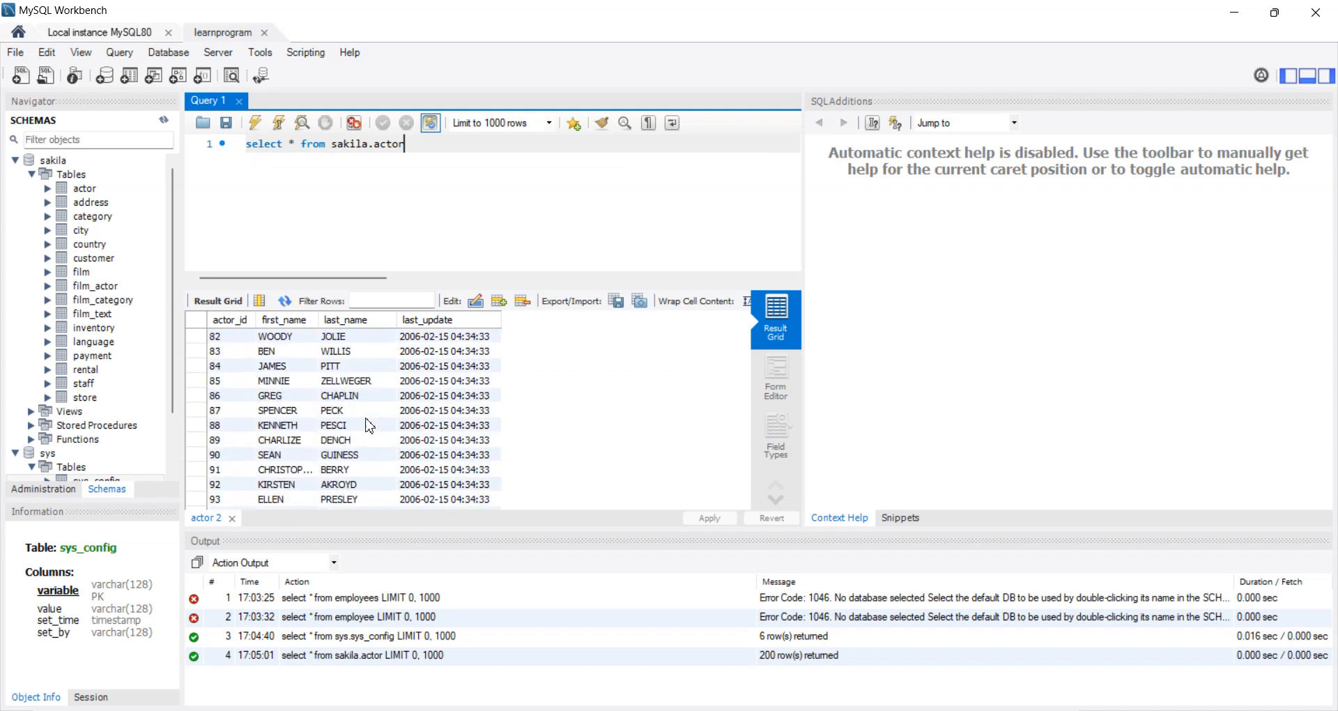
pyautogui.scroll(-4, 369, 425)
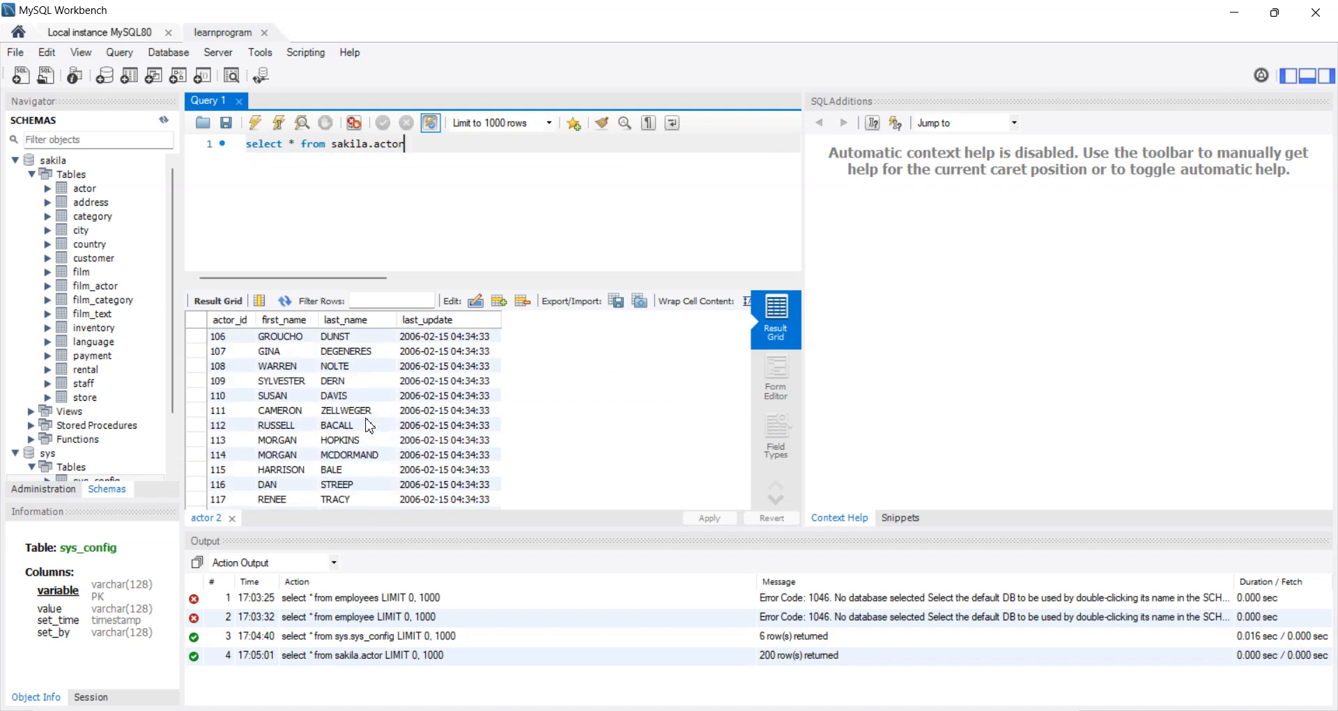
pyautogui.scroll(-20, 370, 425)
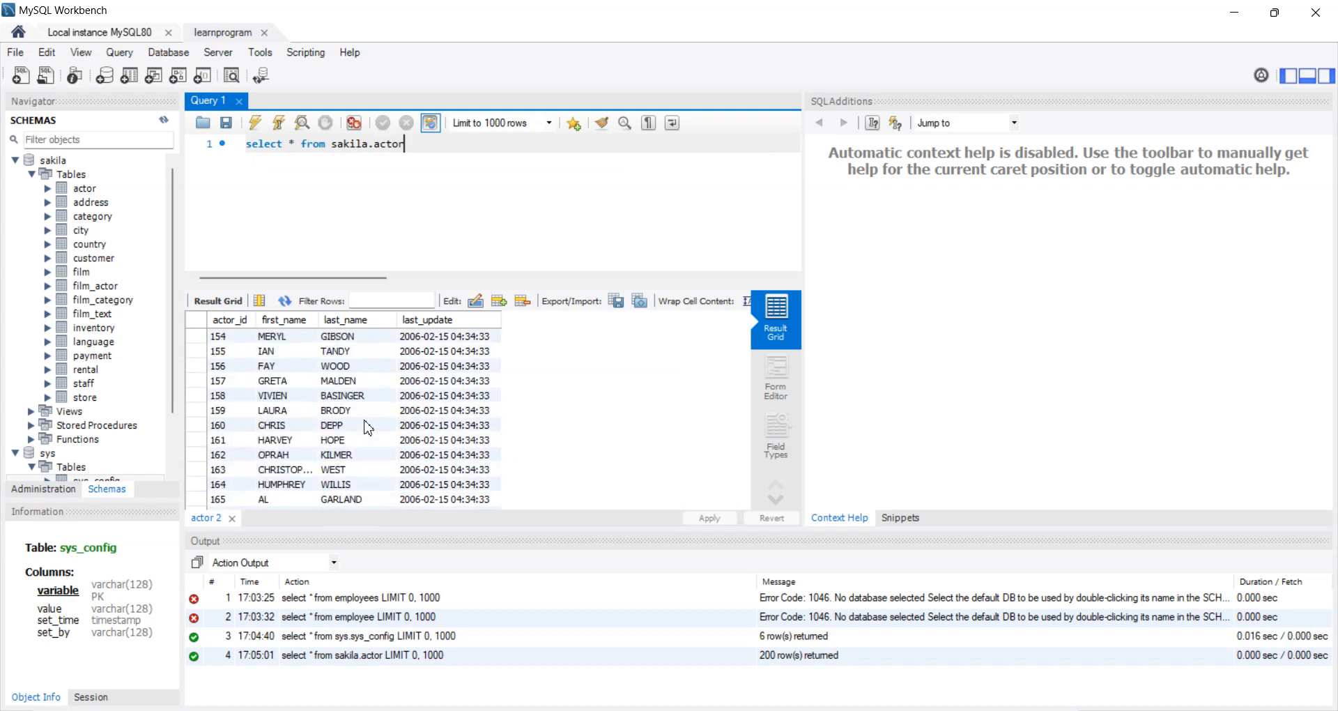
pyautogui.scroll(-3, 368, 427)
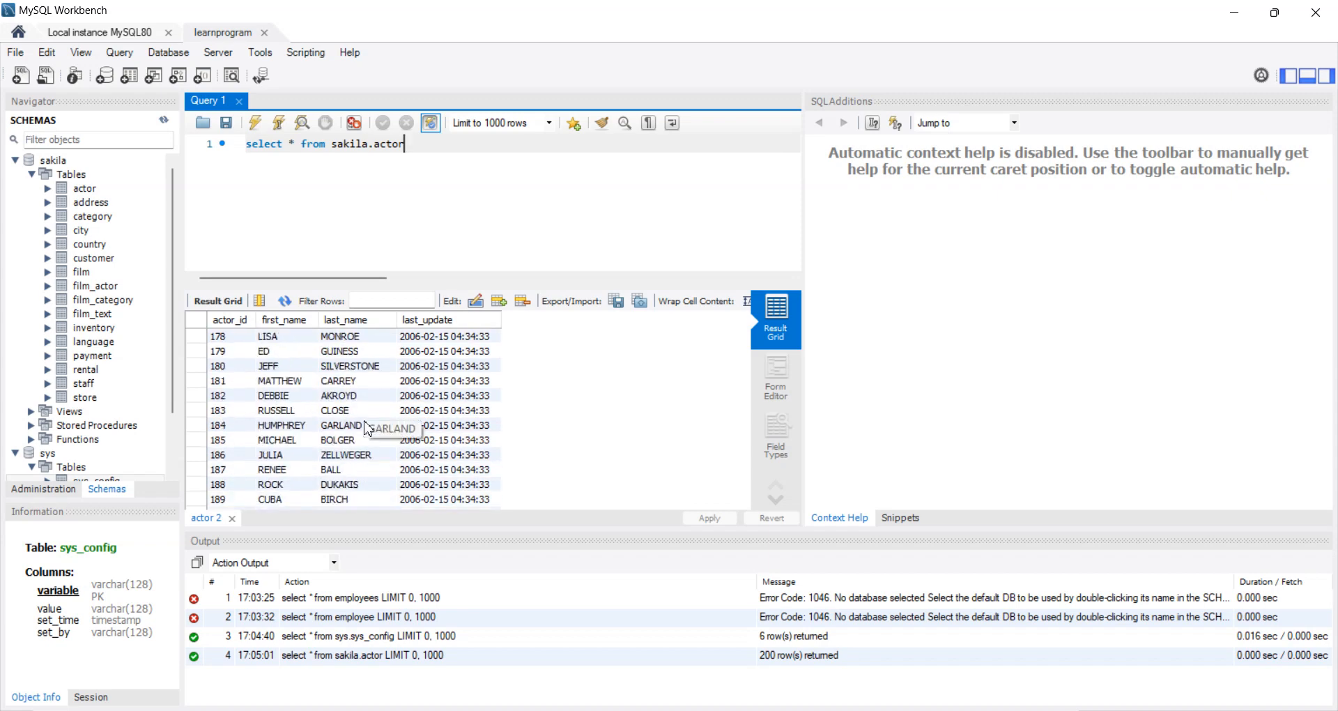